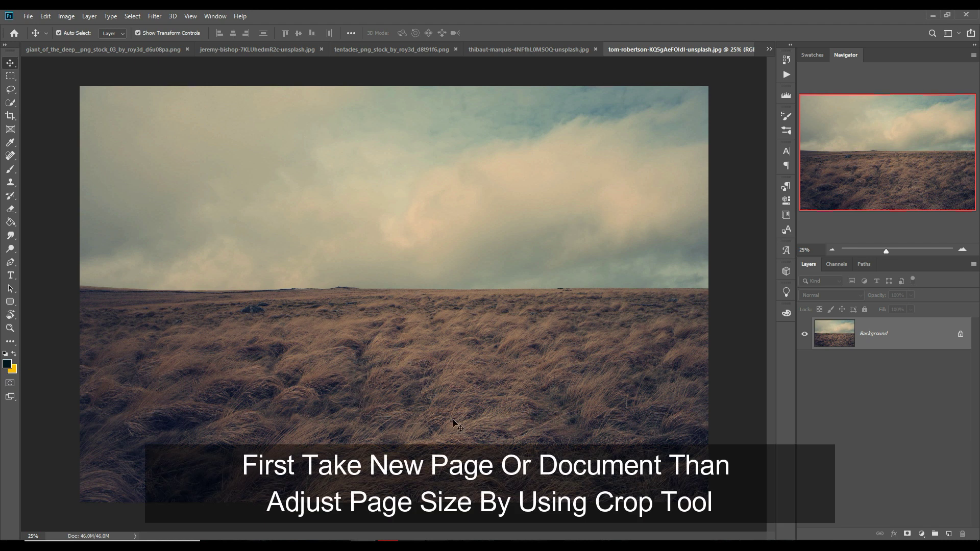
Step: Create a new blank 3840×2160 document from the recent presets
{"action": "left_click", "coordinate": [28, 16]}
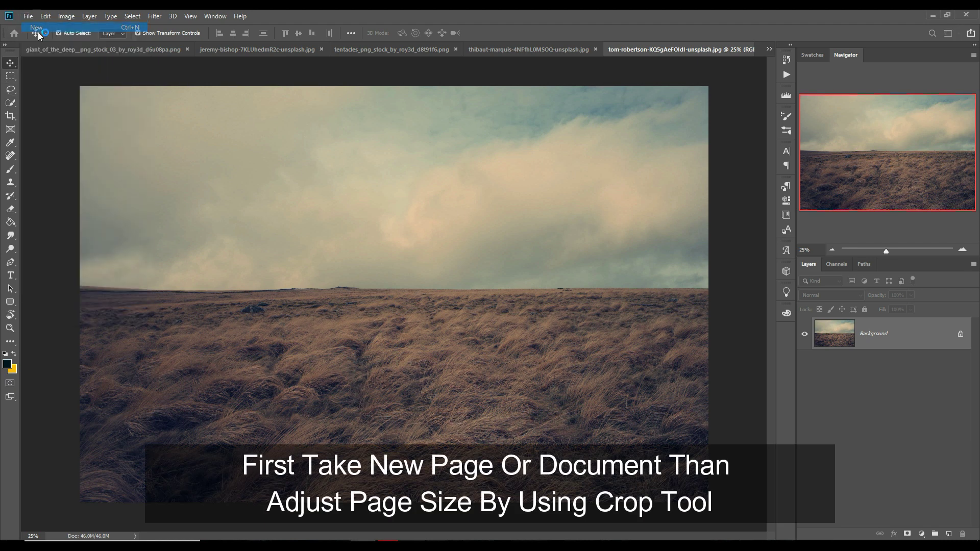
{"action": "key", "text": "ctrl+n"}
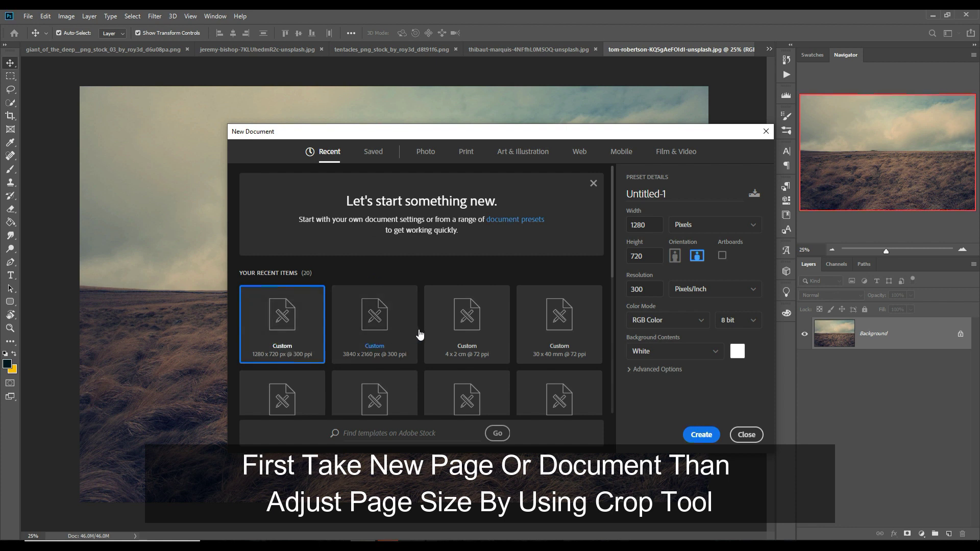
{"action": "left_click", "coordinate": [391, 321]}
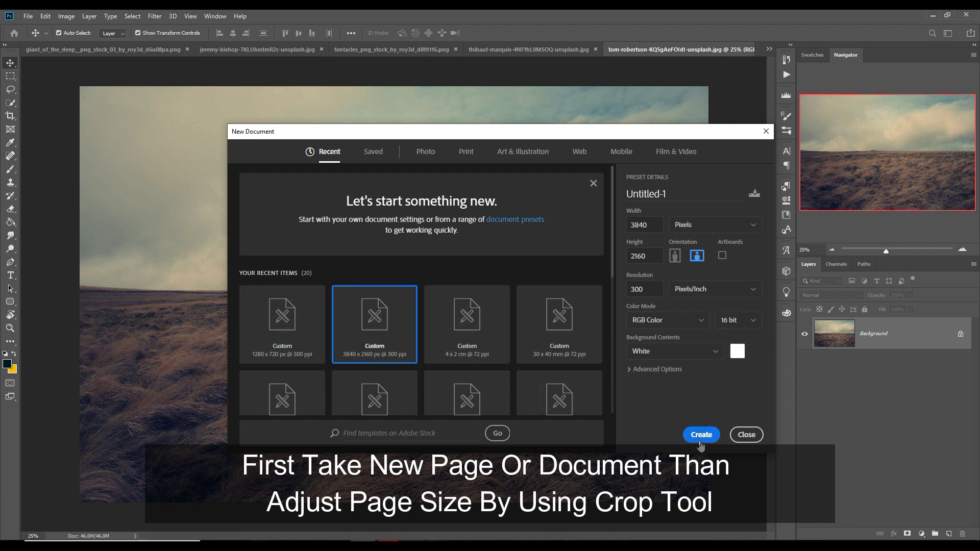
{"action": "left_click", "coordinate": [700, 439]}
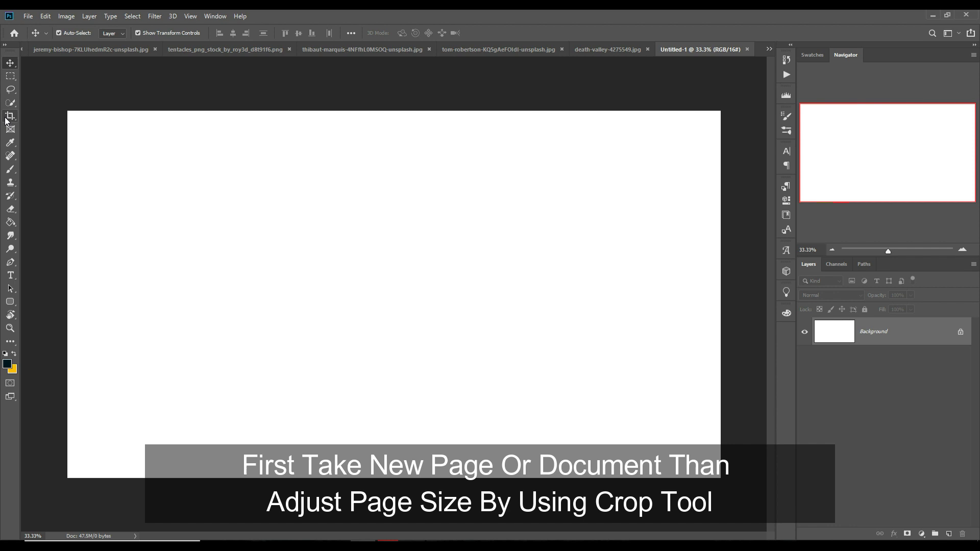
Step: Crop the canvas sides inward to a narrower, near-square shape
{"action": "left_click", "coordinate": [10, 116]}
{"action": "left_click_drag", "start_coordinate": [67, 296], "coordinate": [218, 308]}
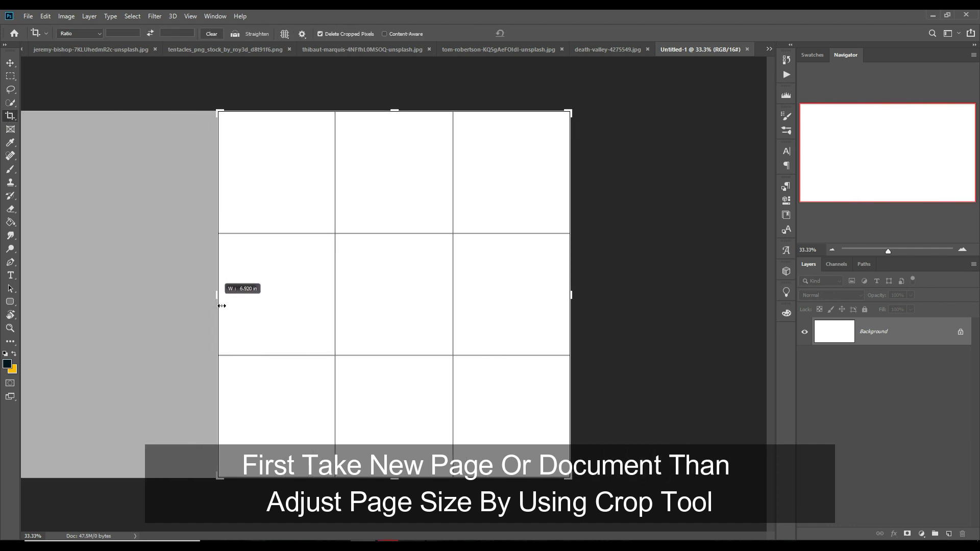
{"action": "left_click_drag", "start_coordinate": [218, 308], "coordinate": [219, 307]}
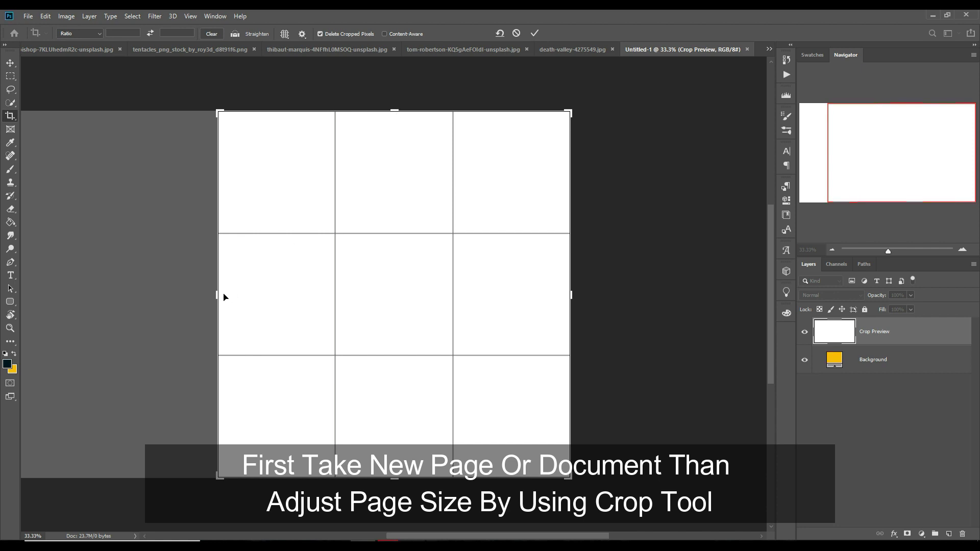
{"action": "left_click_drag", "start_coordinate": [225, 297], "coordinate": [228, 301]}
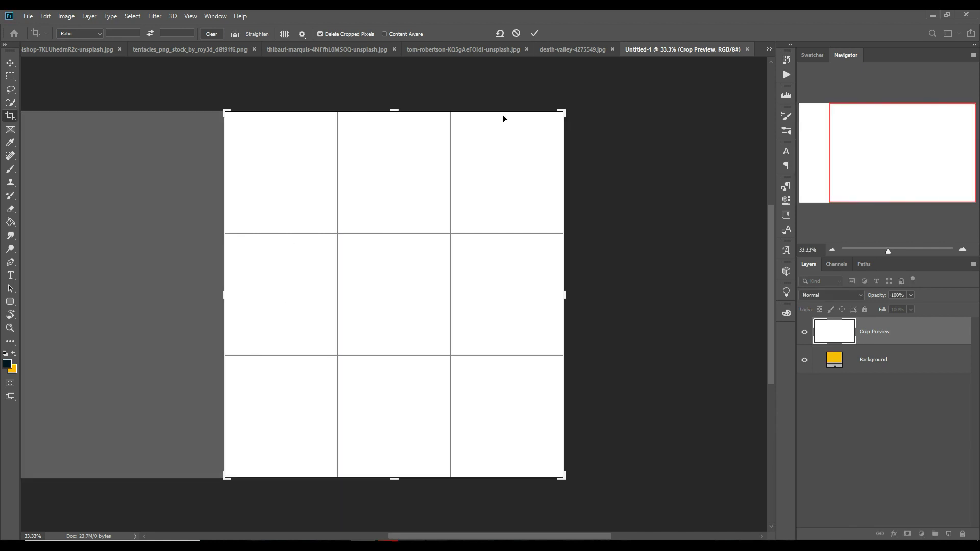
{"action": "left_click", "coordinate": [535, 34]}
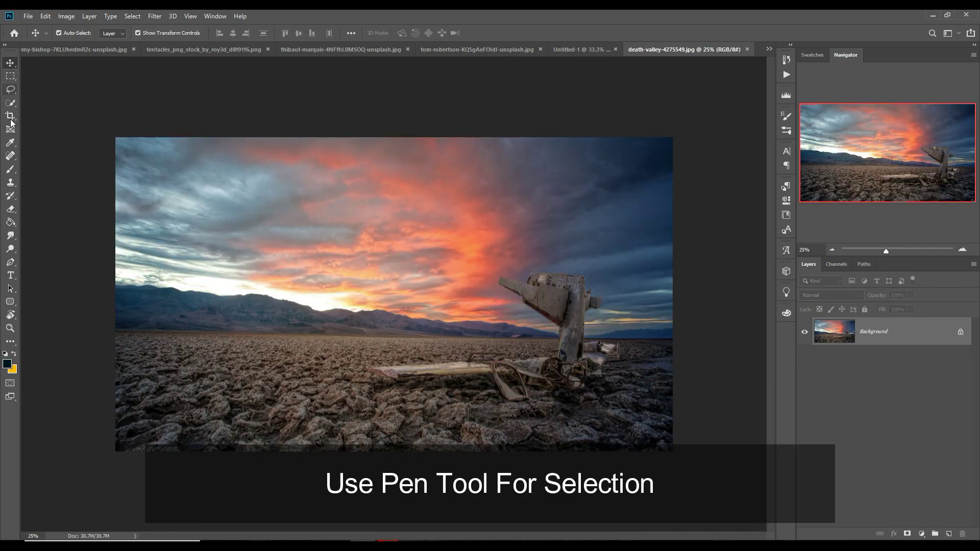
Step: Start tracing the desert ground at the horizon with the Pen tool, bringing the plane wreck into view
{"action": "left_click", "coordinate": [113, 332]}
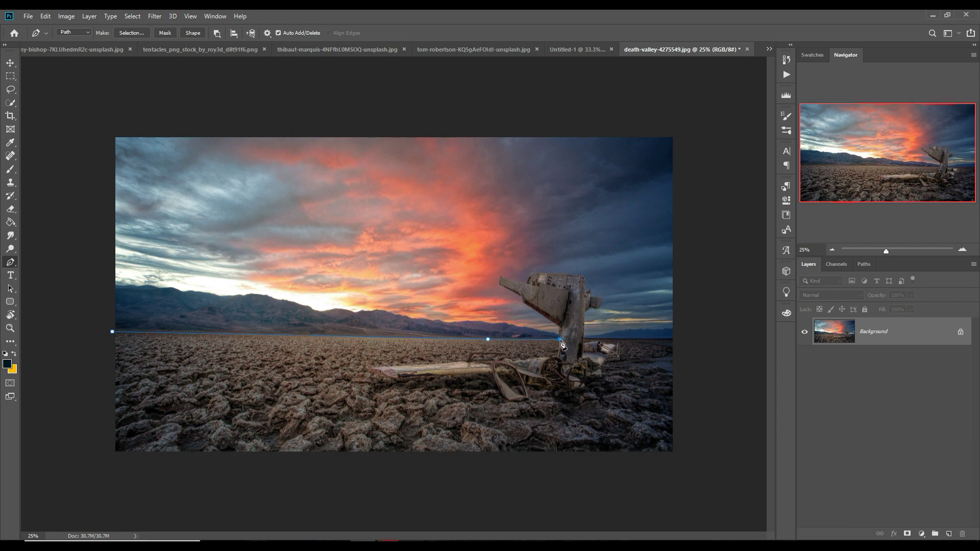
{"action": "scroll", "coordinate": [560, 343], "scroll_direction": "up", "scroll_amount": 3}
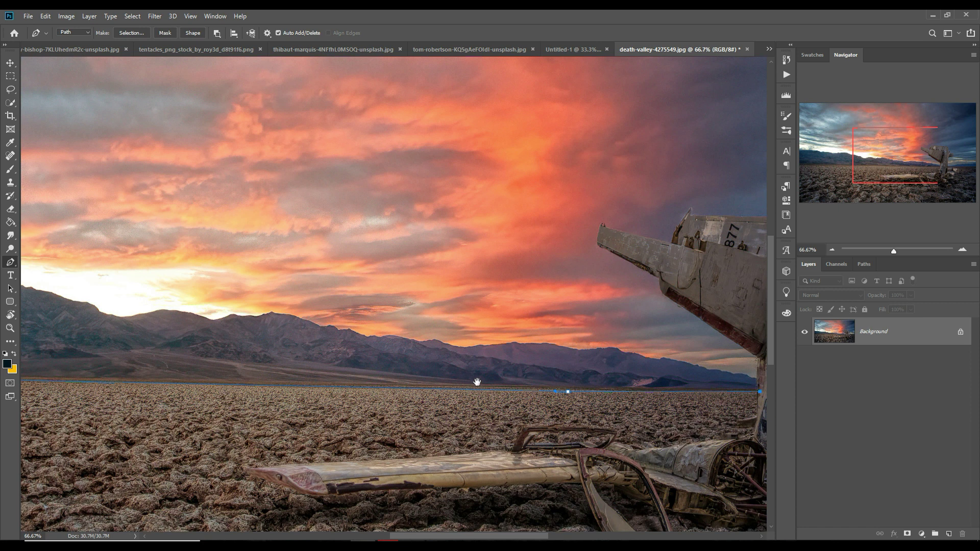
{"action": "left_click_drag", "start_coordinate": [477, 382], "coordinate": [285, 348]}
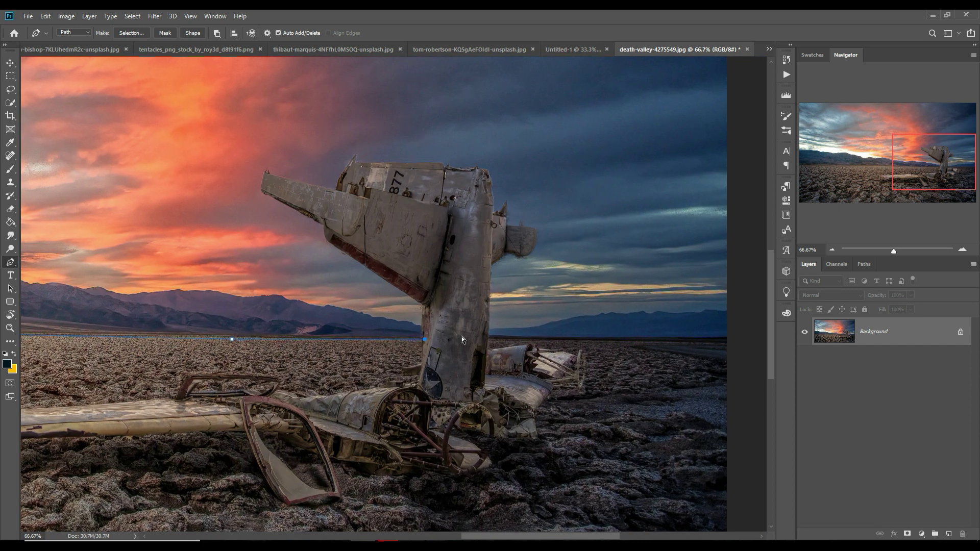
{"action": "scroll", "coordinate": [462, 336], "scroll_direction": "up", "scroll_amount": 2}
{"action": "scroll", "coordinate": [495, 375], "scroll_direction": "up", "scroll_amount": 2}
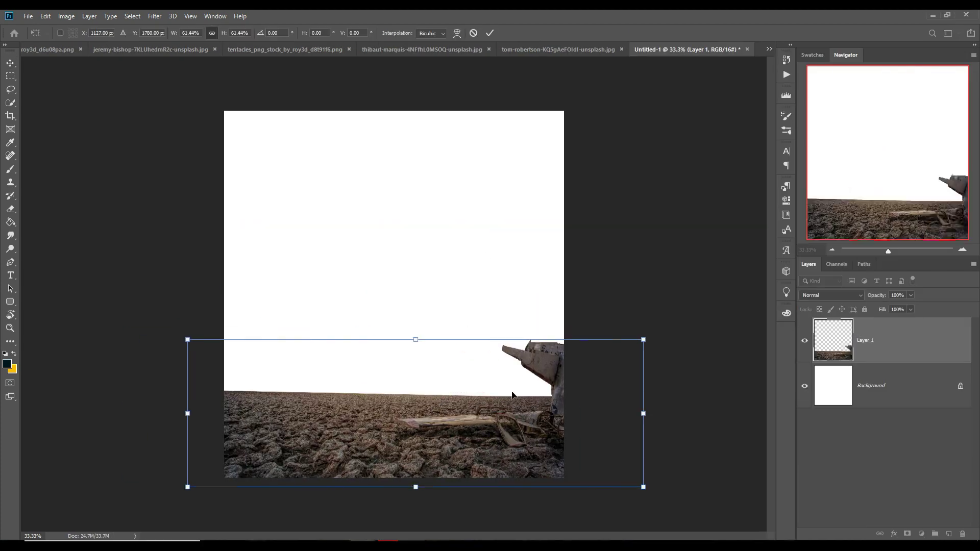
Step: Warp the ground layer so both sides of the horizon curve upward
{"action": "left_click", "coordinate": [199, 314]}
{"action": "left_click_drag", "start_coordinate": [187, 344], "coordinate": [197, 280]}
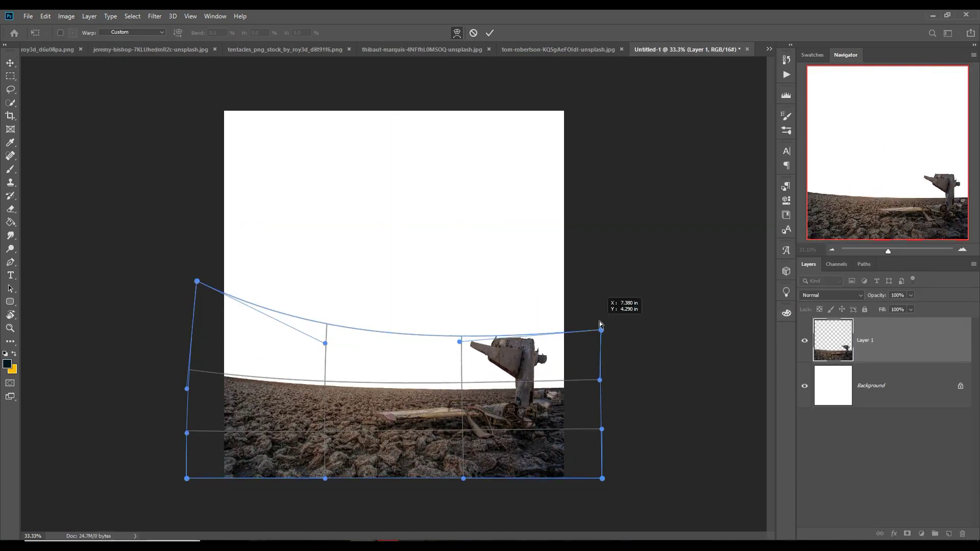
{"action": "left_click_drag", "start_coordinate": [601, 333], "coordinate": [574, 278]}
{"action": "key", "text": "Return"}
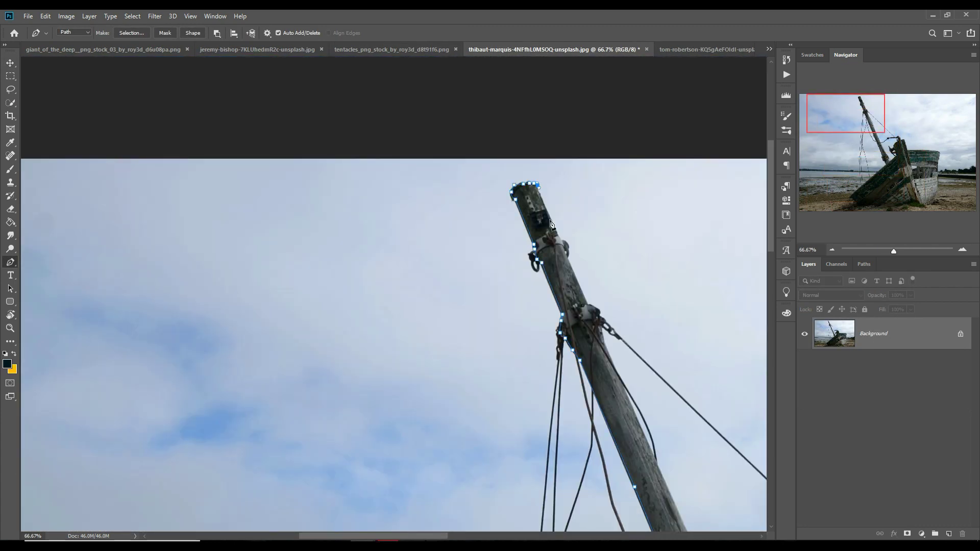
{"action": "key", "text": "ctrl+plus"}
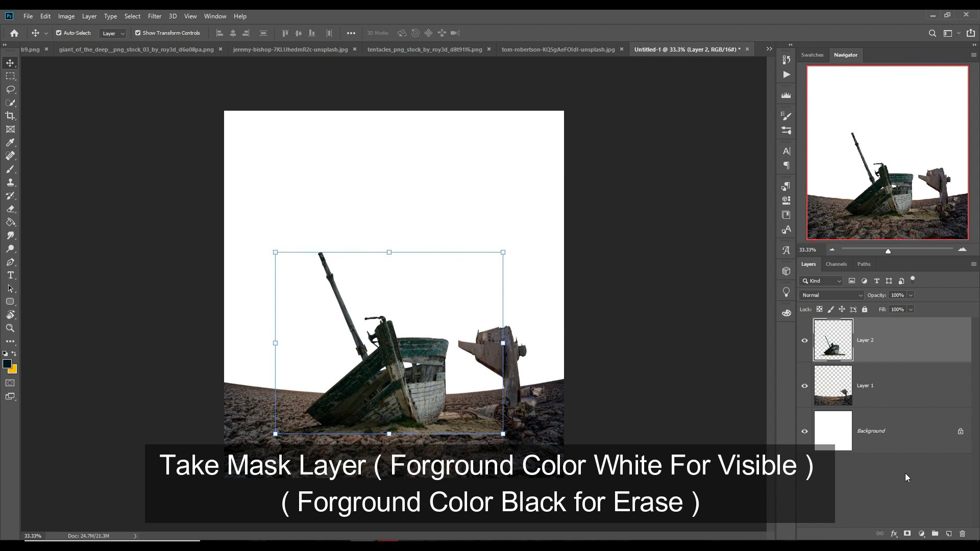
Step: Mask the boat layer and paint out the photo's ground below the hull with a small brush
{"action": "left_click", "coordinate": [908, 534]}
{"action": "left_click", "coordinate": [9, 168]}
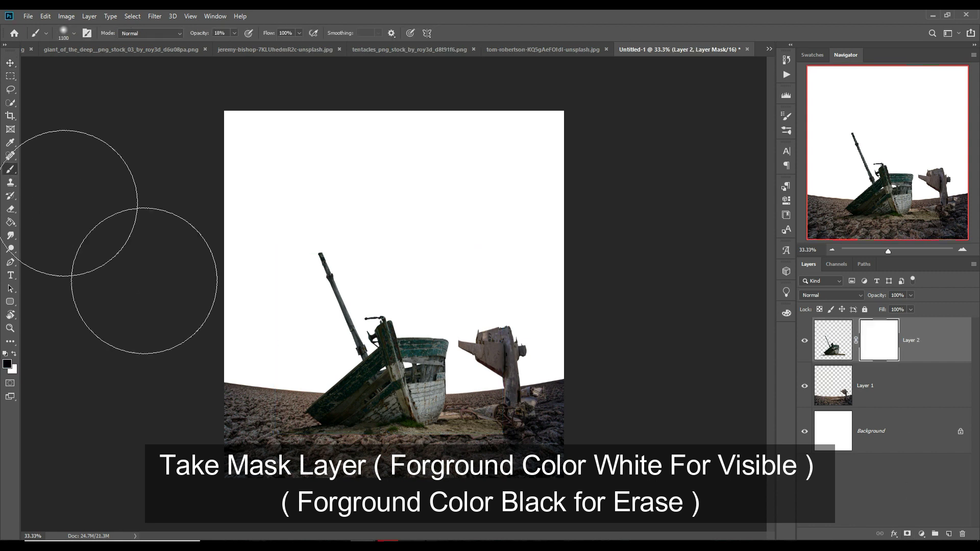
{"action": "key", "text": "bracketleft"}
{"action": "key", "text": "bracketleft"}
{"action": "key", "text": "bracketleft"}
{"action": "key", "text": "bracketleft"}
{"action": "key", "text": "bracketleft"}
{"action": "key", "text": "bracketleft"}
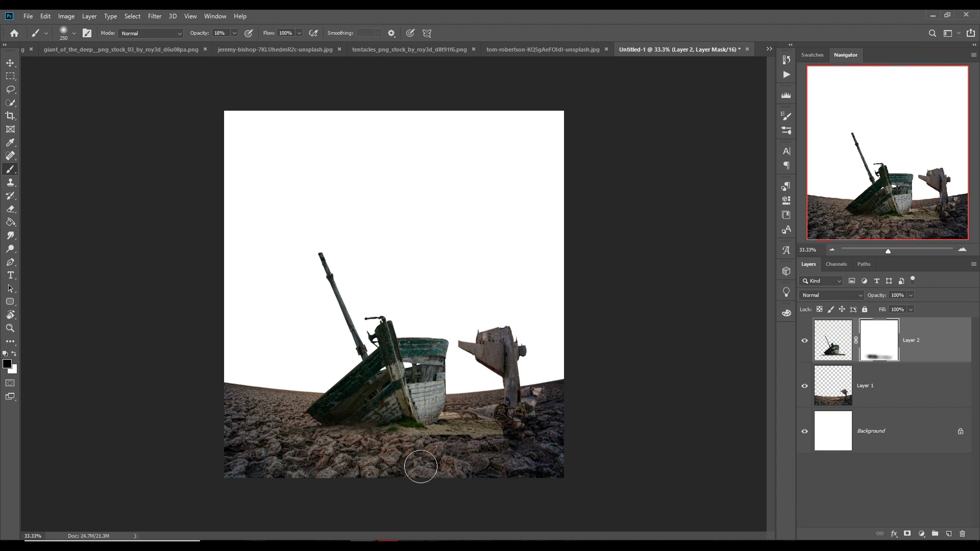
{"action": "left_click_drag", "start_coordinate": [473, 453], "coordinate": [472, 466]}
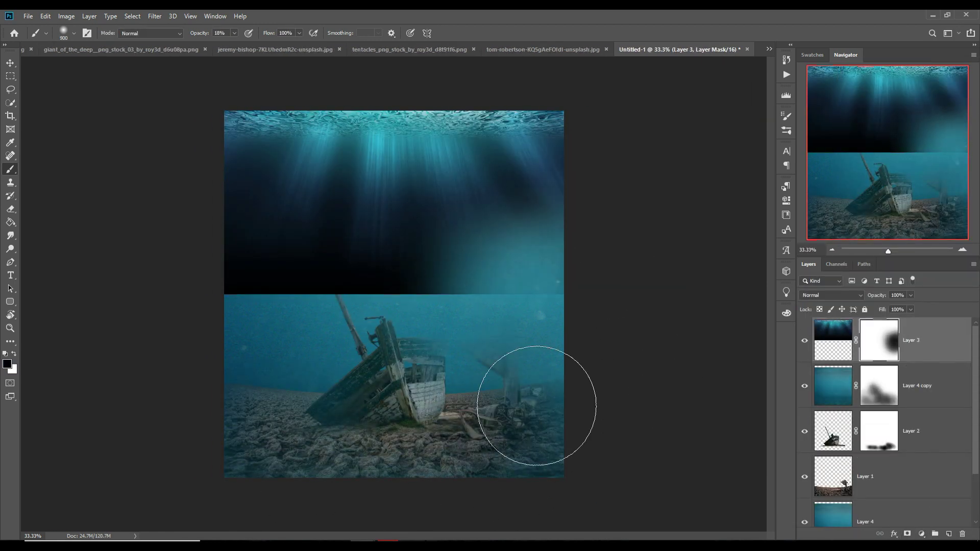
Step: Paint the light-ray layer's mask to blend its lower edge and remove dark areas near the surface
{"action": "left_click_drag", "start_coordinate": [402, 332], "coordinate": [558, 398]}
{"action": "left_click_drag", "start_coordinate": [317, 229], "coordinate": [557, 204]}
{"action": "key", "text": "x"}
{"action": "key", "text": "bracketleft"}
{"action": "key", "text": "bracketleft"}
{"action": "key", "text": "bracketleft"}
{"action": "left_click_drag", "start_coordinate": [357, 153], "coordinate": [240, 123]}
{"action": "left_click_drag", "start_coordinate": [506, 122], "coordinate": [533, 144]}
Step: Move the boat lower, resize it, and mask the ground near its lower left
{"action": "key", "text": "ctrl+t"}
{"action": "left_click_drag", "start_coordinate": [388, 357], "coordinate": [390, 378]}
{"action": "key", "text": "Return"}
{"action": "key", "text": "x"}
{"action": "left_click_drag", "start_coordinate": [333, 392], "coordinate": [369, 399]}
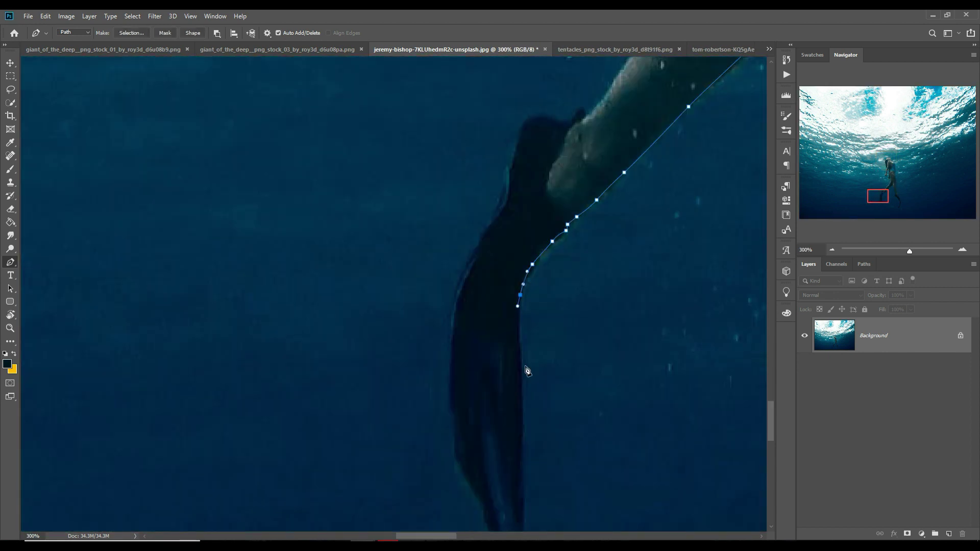
Step: Continue the Pen-tool outline down the swimmer's fin in the diver photo
{"action": "left_click_drag", "start_coordinate": [606, 186], "coordinate": [607, 391]}
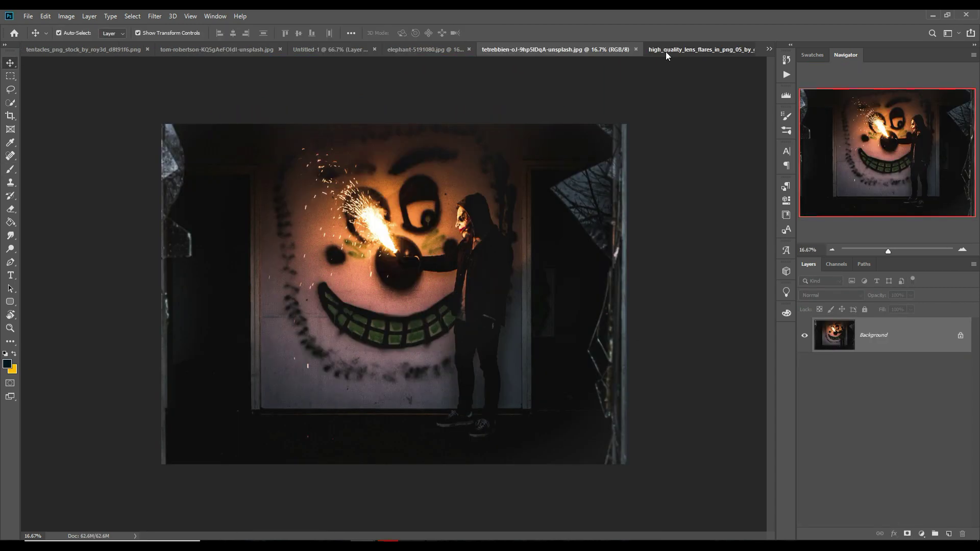
Step: Look through the open photos, including the lens flare one, and settle on the elephant photo
{"action": "left_click", "coordinate": [666, 51]}
{"action": "left_click", "coordinate": [429, 55]}
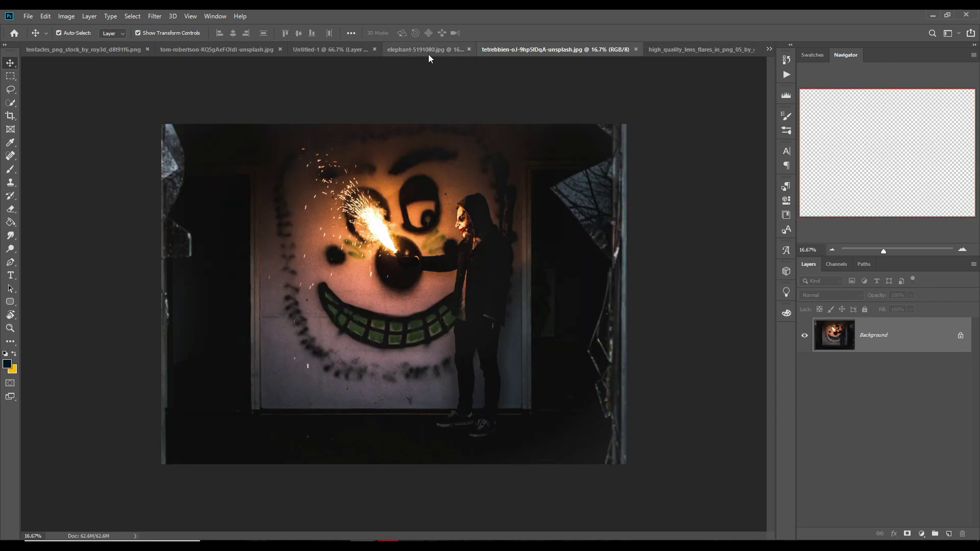
{"action": "left_click", "coordinate": [673, 50]}
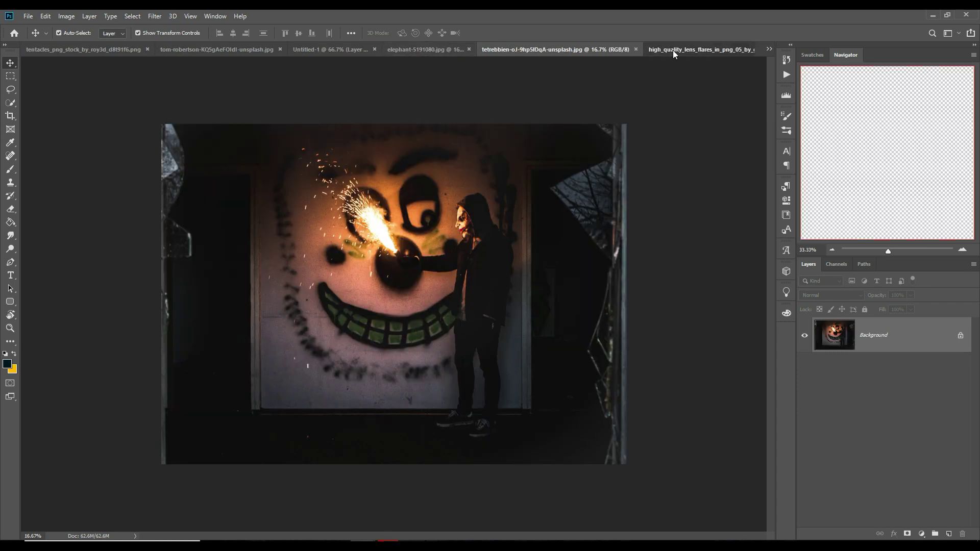
{"action": "left_click", "coordinate": [448, 51]}
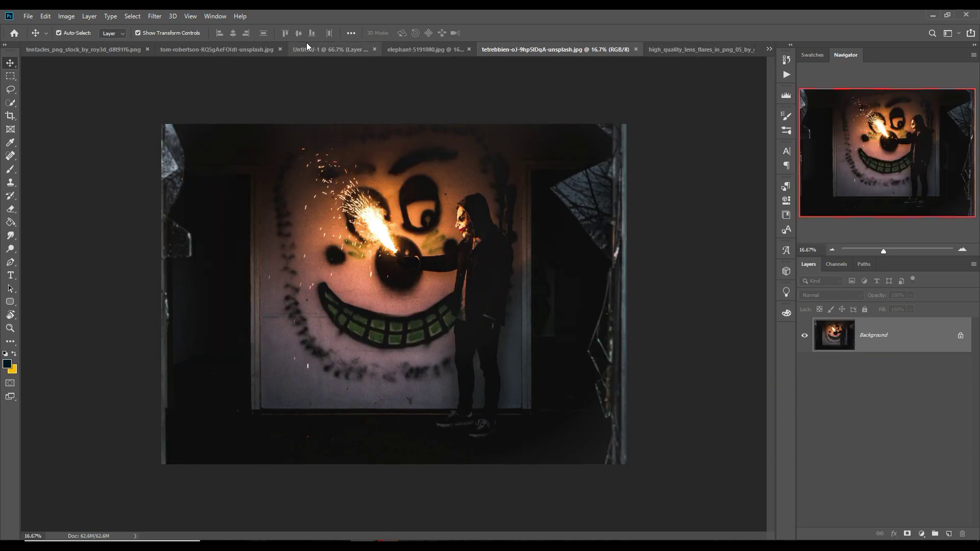
{"action": "left_click", "coordinate": [409, 51]}
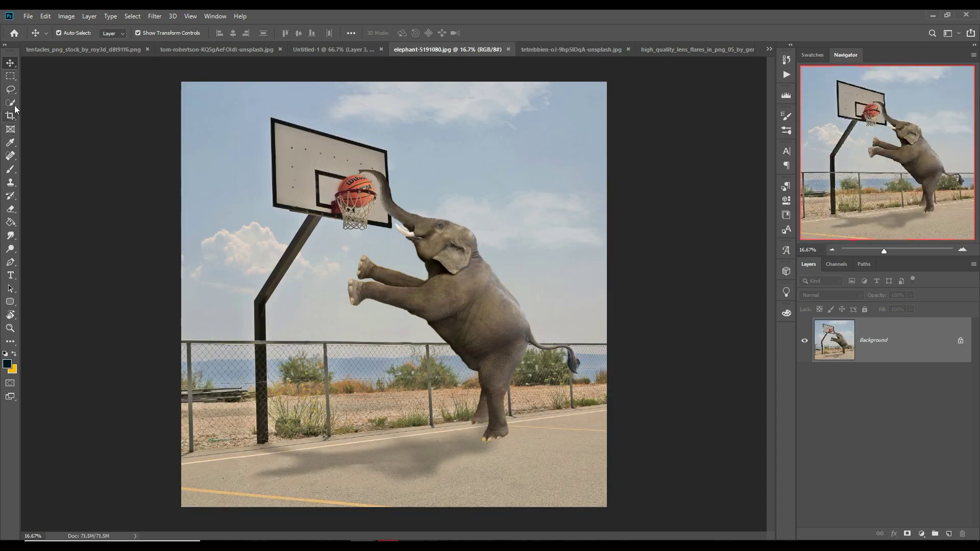
Step: Select a piece of the basketball pole with the Polygonal Lasso in the elephant photo
{"action": "left_click", "coordinate": [10, 90]}
{"action": "left_click", "coordinate": [46, 97]}
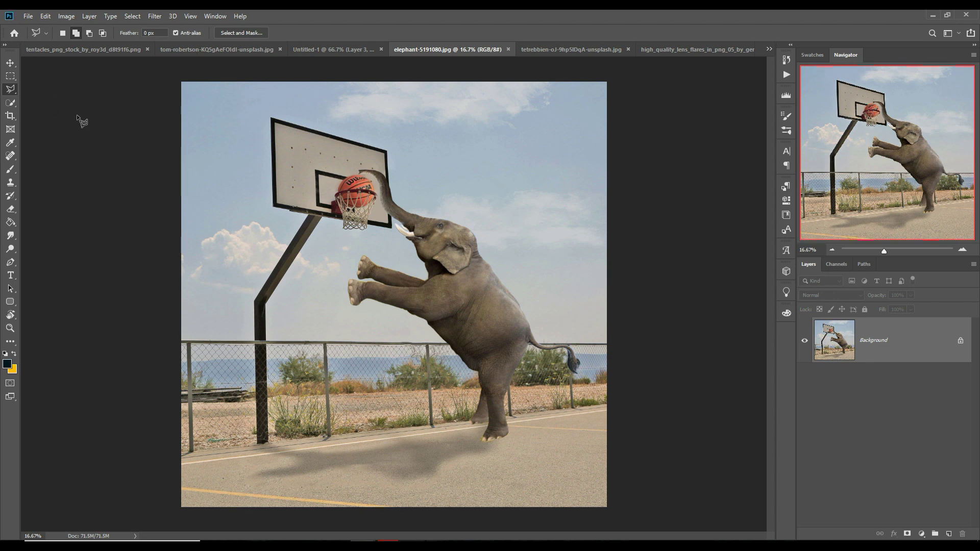
{"action": "scroll", "coordinate": [331, 261], "scroll_direction": "up", "scroll_amount": 1, "text": "alt"}
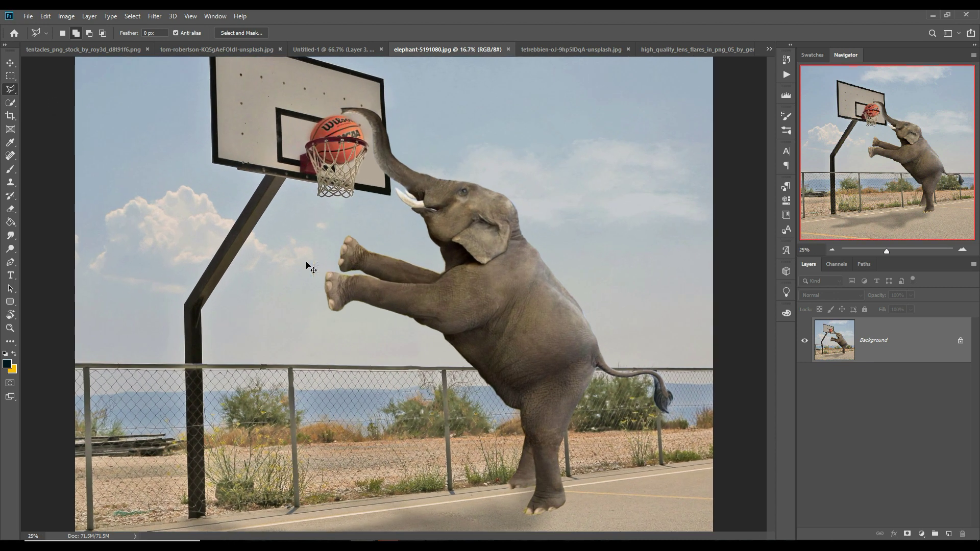
{"action": "scroll", "coordinate": [306, 263], "scroll_direction": "up", "scroll_amount": 1, "text": "alt"}
{"action": "scroll", "coordinate": [197, 281], "scroll_direction": "up", "scroll_amount": 1, "text": "alt"}
{"action": "scroll", "coordinate": [199, 280], "scroll_direction": "up", "scroll_amount": 1, "text": "alt"}
{"action": "left_click_drag", "start_coordinate": [199, 280], "coordinate": [572, 416]}
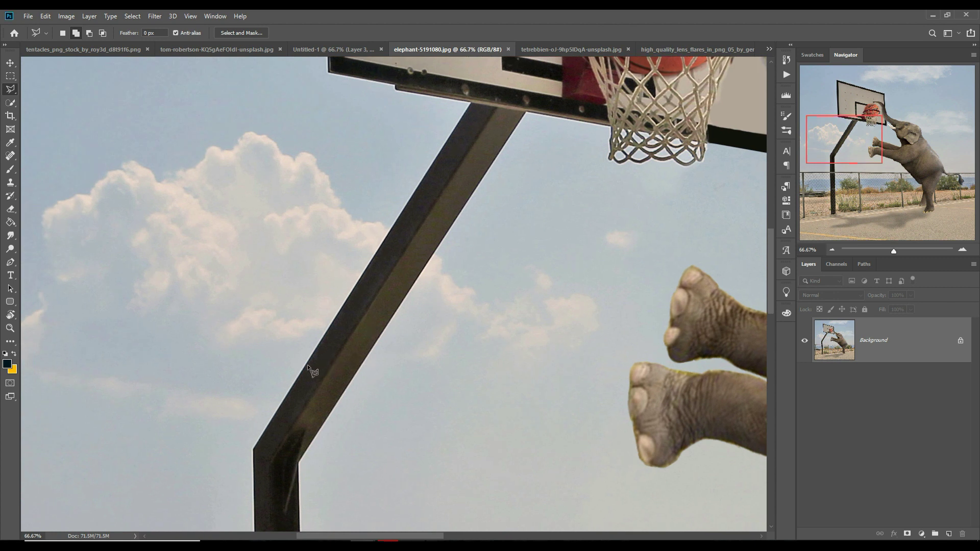
{"action": "left_click", "coordinate": [307, 364]}
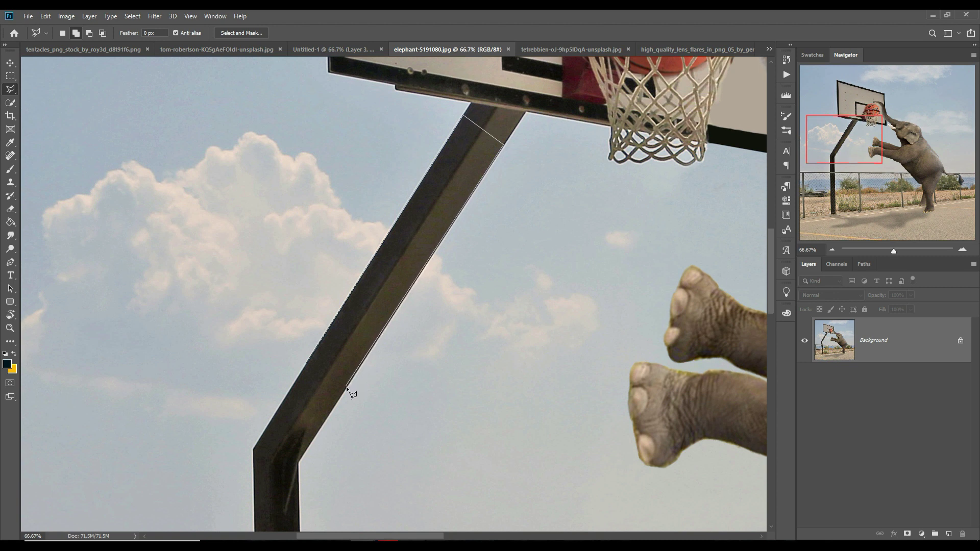
{"action": "left_click", "coordinate": [306, 363]}
Step: Copy the pole piece into the sparkler photo and position it near the doorway
{"action": "left_click", "coordinate": [9, 64]}
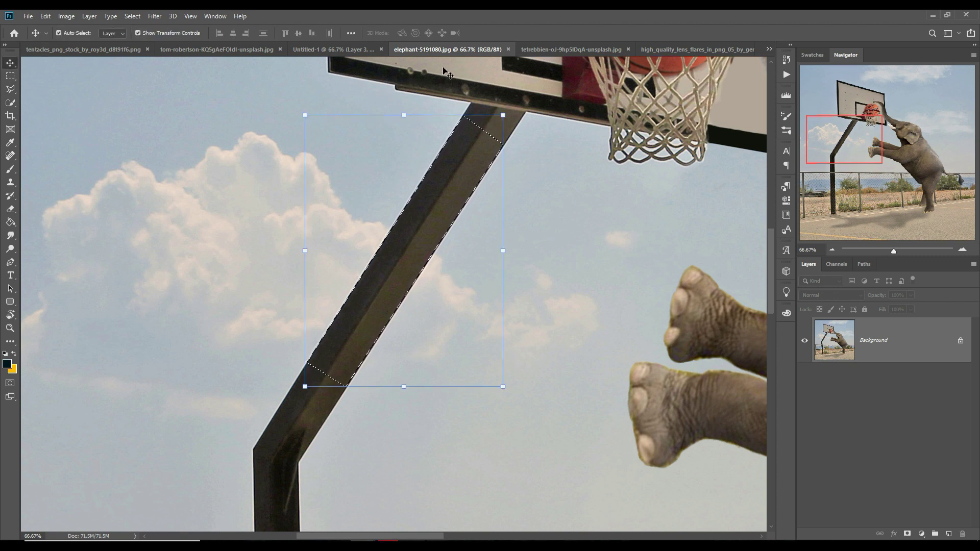
{"action": "left_click_drag", "start_coordinate": [452, 54], "coordinate": [453, 69]}
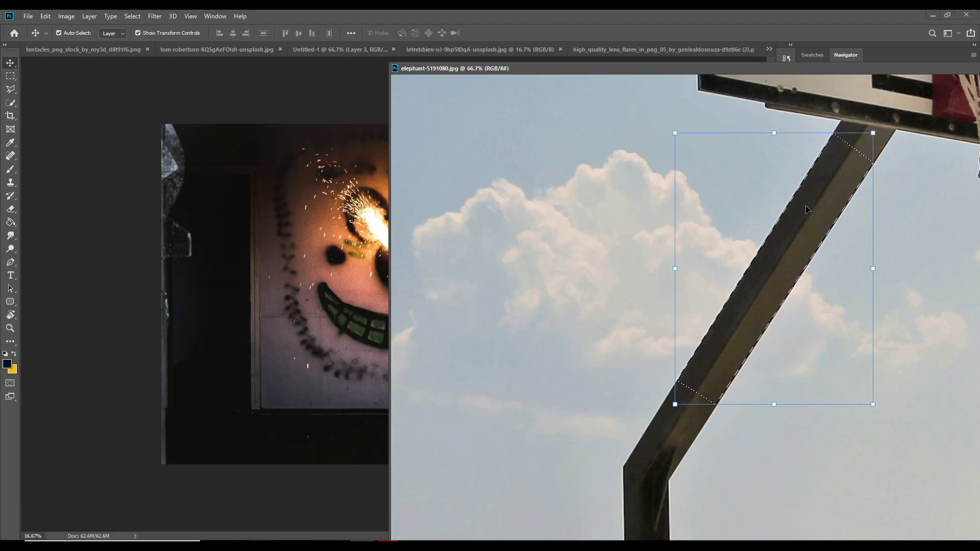
{"action": "left_click_drag", "start_coordinate": [806, 209], "coordinate": [353, 218]}
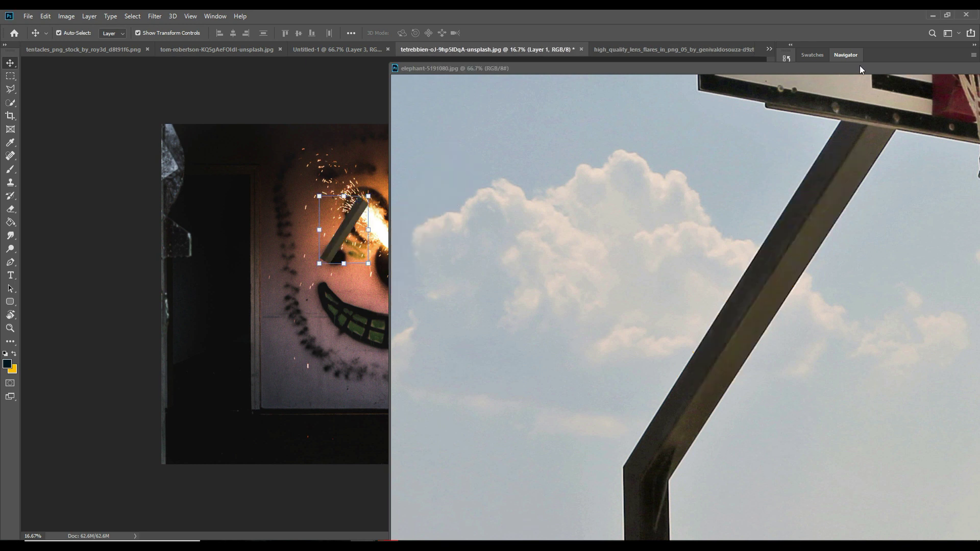
{"action": "left_click_drag", "start_coordinate": [921, 68], "coordinate": [705, 176]}
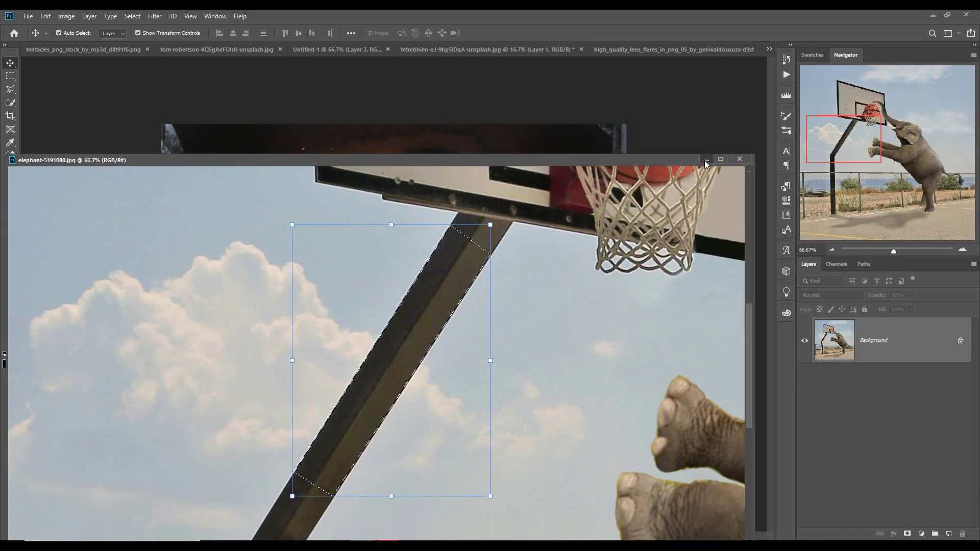
{"action": "left_click", "coordinate": [706, 162]}
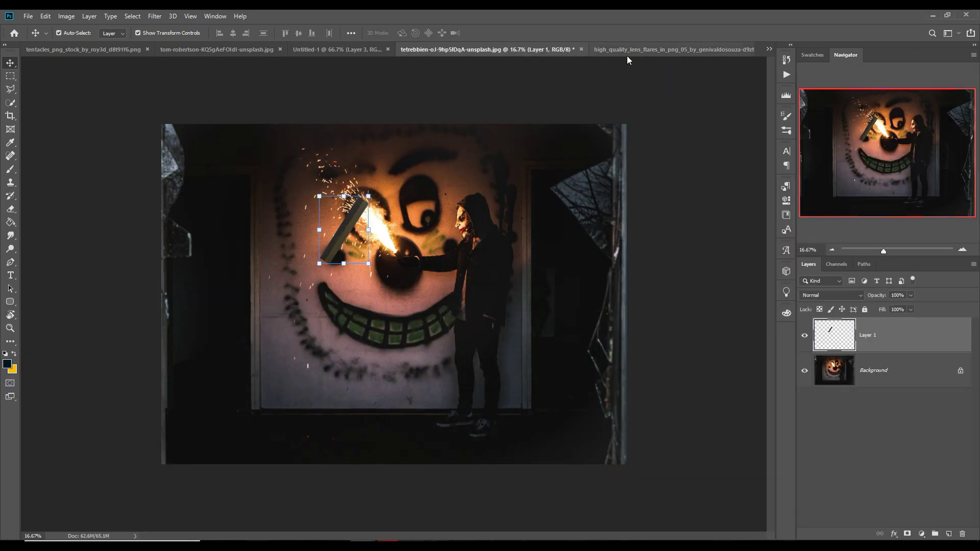
{"action": "left_click", "coordinate": [337, 227]}
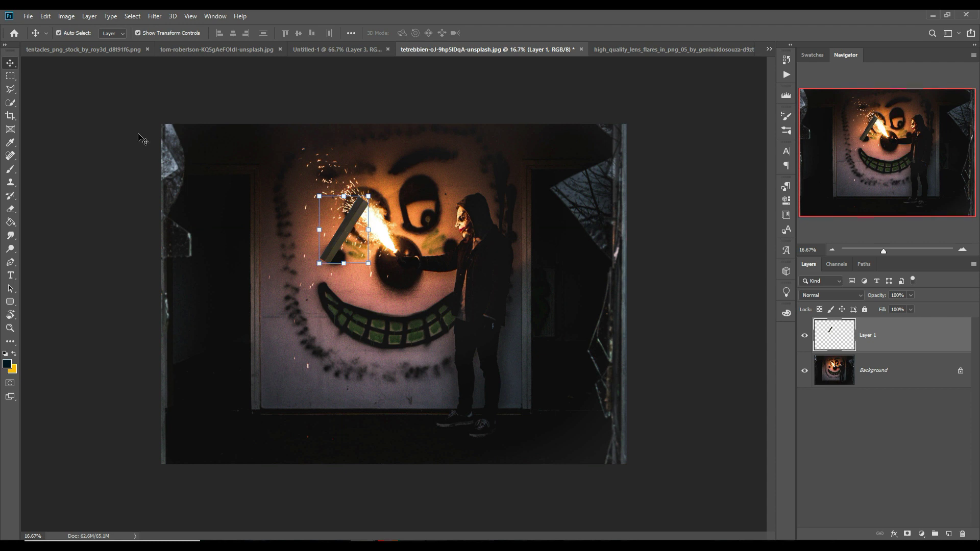
{"action": "left_click_drag", "start_coordinate": [371, 240], "coordinate": [557, 258]}
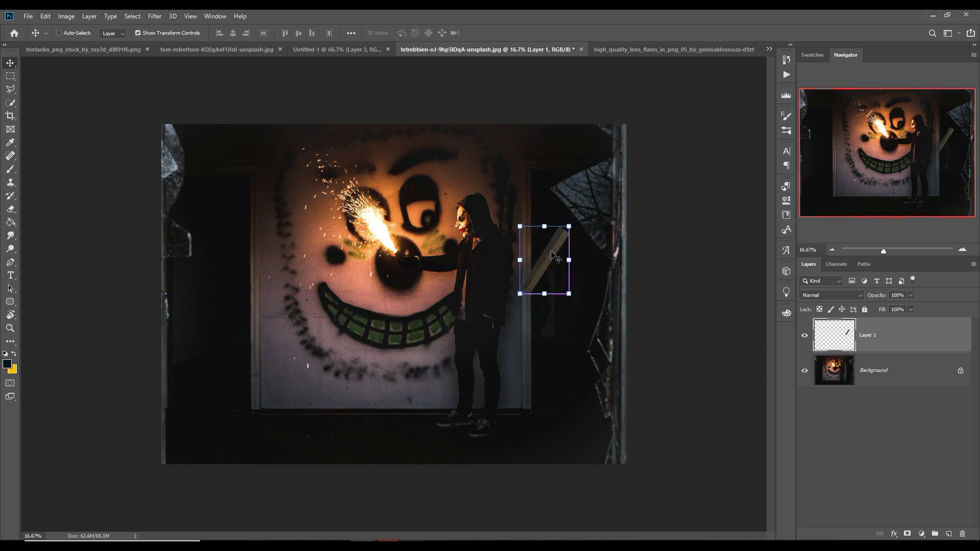
{"action": "left_click", "coordinate": [307, 50]}
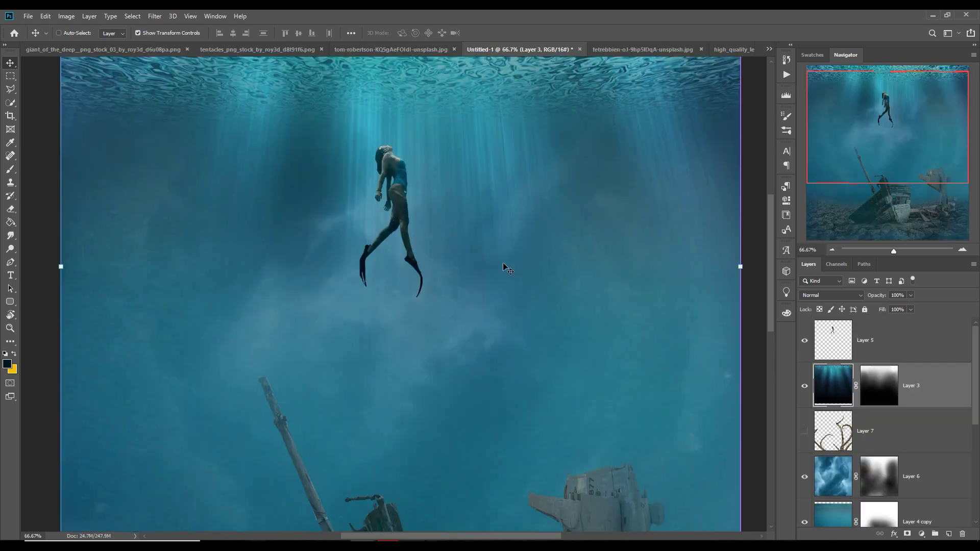
Step: Drop the brown rod into the composite, scale it down, and place it below the diver
{"action": "left_click_drag", "start_coordinate": [504, 269], "coordinate": [503, 269]}
{"action": "mouse_move", "coordinate": [500, 159]}
{"action": "left_mouse_down"}
{"action": "mouse_move", "coordinate": [352, 387]}
{"action": "mouse_move", "coordinate": [340, 378]}
{"action": "mouse_move", "coordinate": [421, 354]}
{"action": "left_mouse_up"}
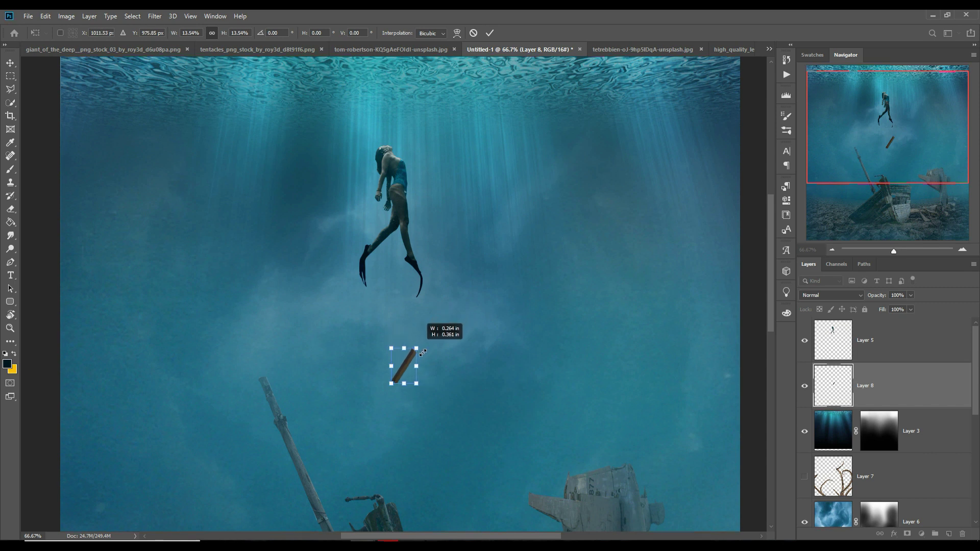
{"action": "left_click_drag", "start_coordinate": [421, 354], "coordinate": [429, 350]}
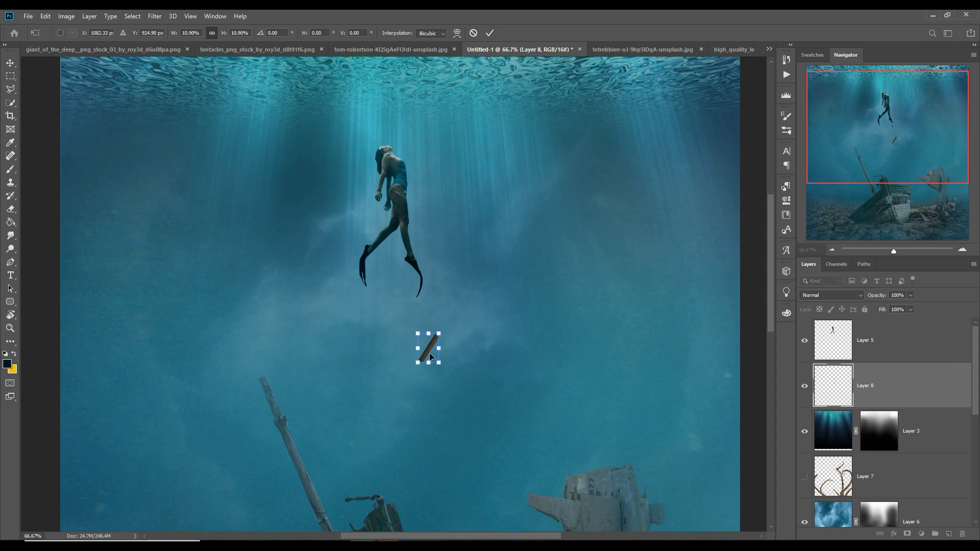
{"action": "left_click_drag", "start_coordinate": [422, 360], "coordinate": [407, 362]}
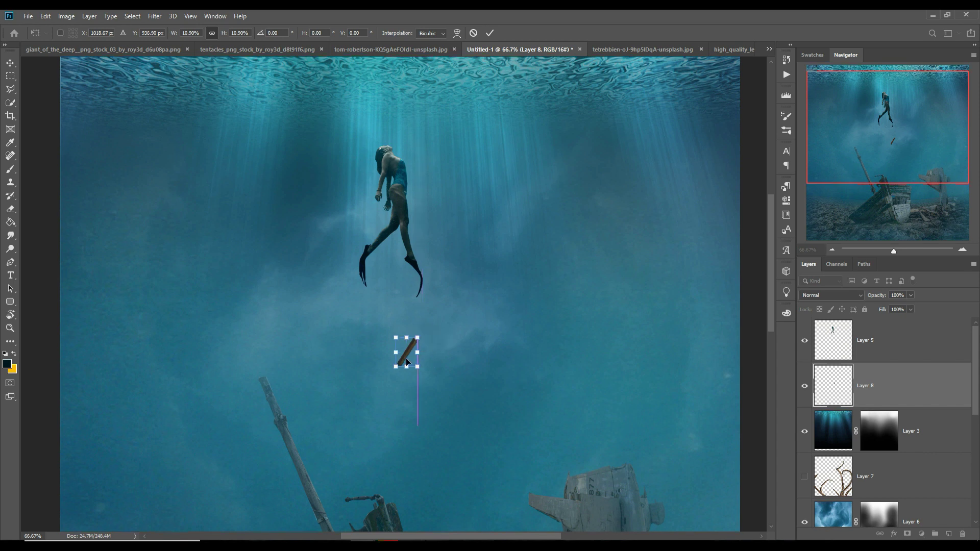
{"action": "left_click", "coordinate": [488, 34]}
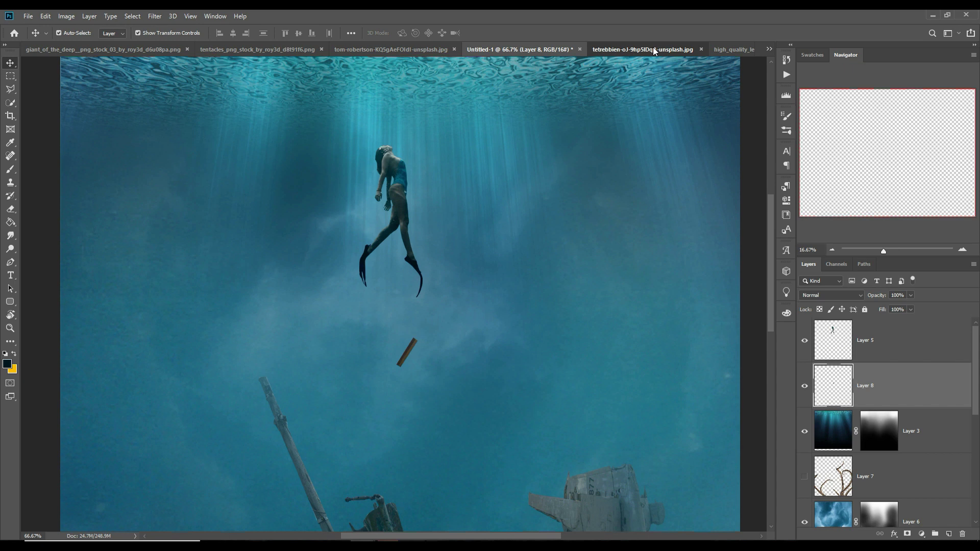
Step: Lasso around the sparkler's burst of sparks in the sparkler photo
{"action": "left_click_drag", "start_coordinate": [681, 47], "coordinate": [544, 269]}
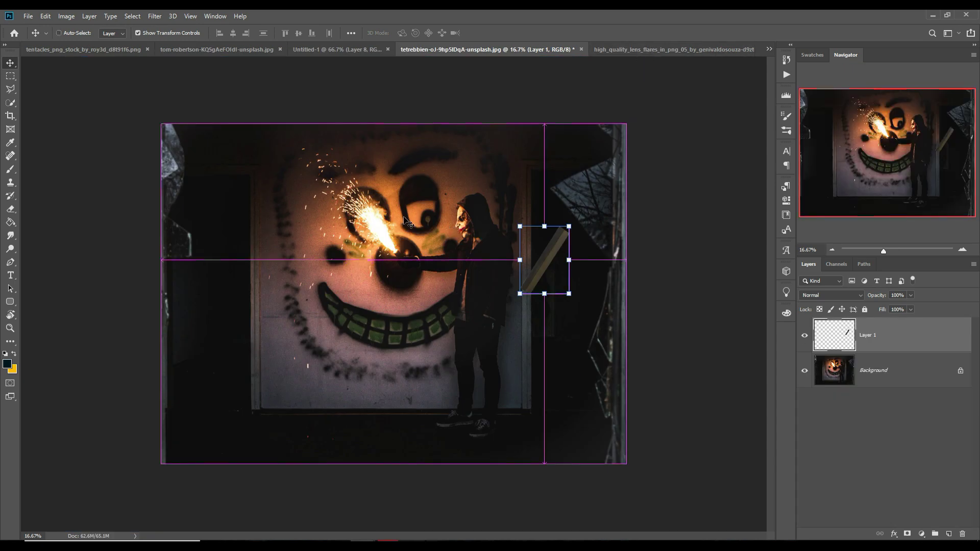
{"action": "scroll", "coordinate": [407, 220], "scroll_direction": "up", "scroll_amount": 1}
{"action": "scroll", "coordinate": [362, 215], "scroll_direction": "up", "scroll_amount": 1}
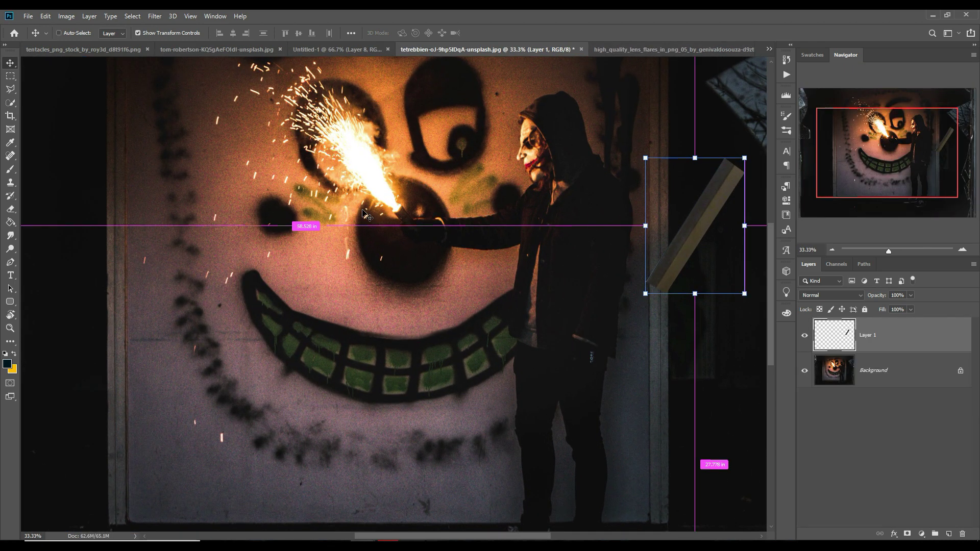
{"action": "left_click", "coordinate": [8, 93]}
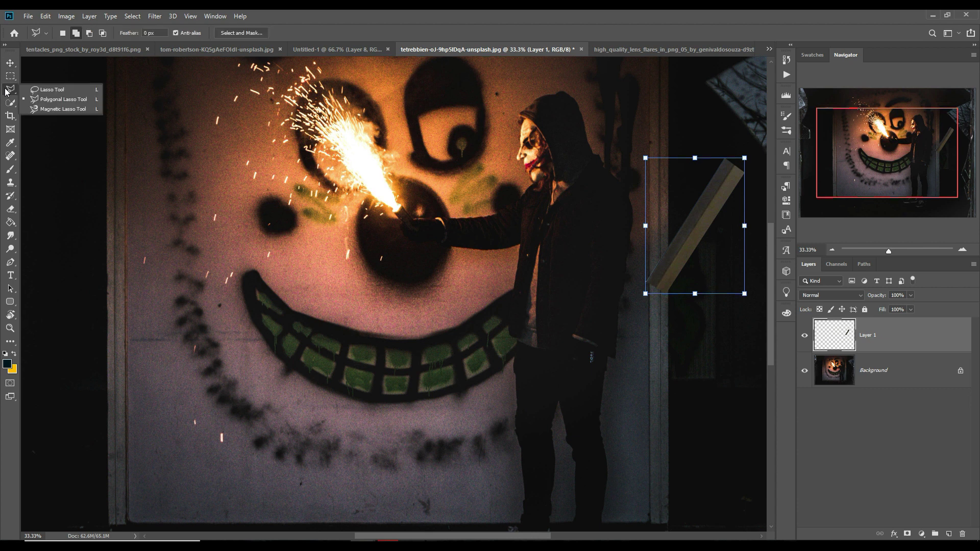
{"action": "left_click", "coordinate": [41, 89]}
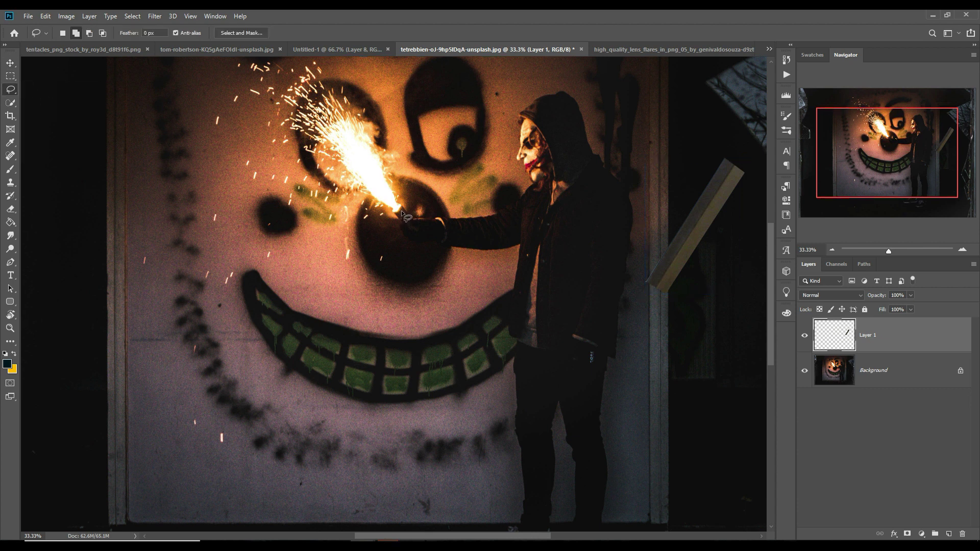
{"action": "left_click_drag", "start_coordinate": [402, 213], "coordinate": [381, 210]}
{"action": "left_click_drag", "start_coordinate": [400, 215], "coordinate": [400, 213]}
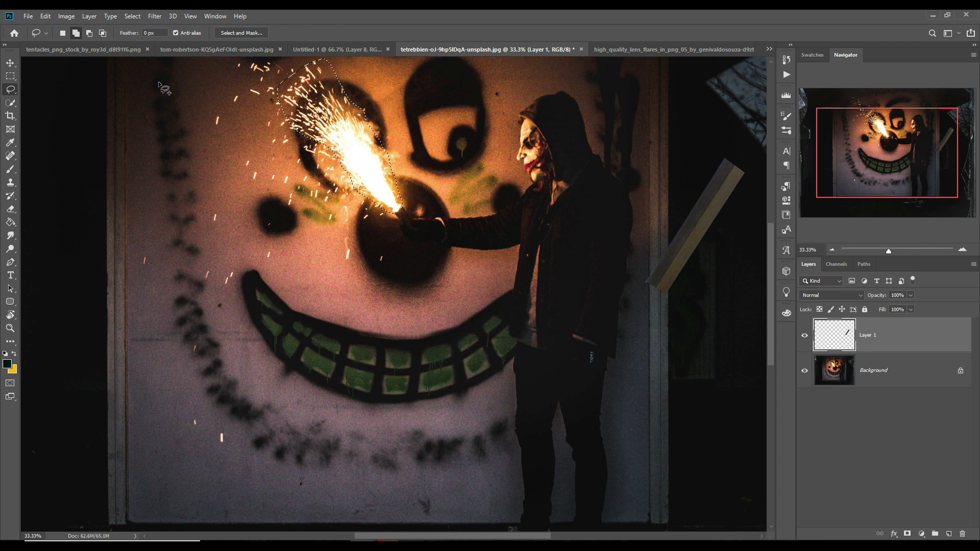
Step: Copy the selected sparks from the Background layer into the underwater composite
{"action": "left_click", "coordinate": [11, 63]}
{"action": "mouse_move", "coordinate": [475, 50]}
{"action": "left_mouse_down"}
{"action": "mouse_move", "coordinate": [476, 69]}
{"action": "mouse_move", "coordinate": [534, 90]}
{"action": "left_mouse_up"}
{"action": "left_click", "coordinate": [793, 197]}
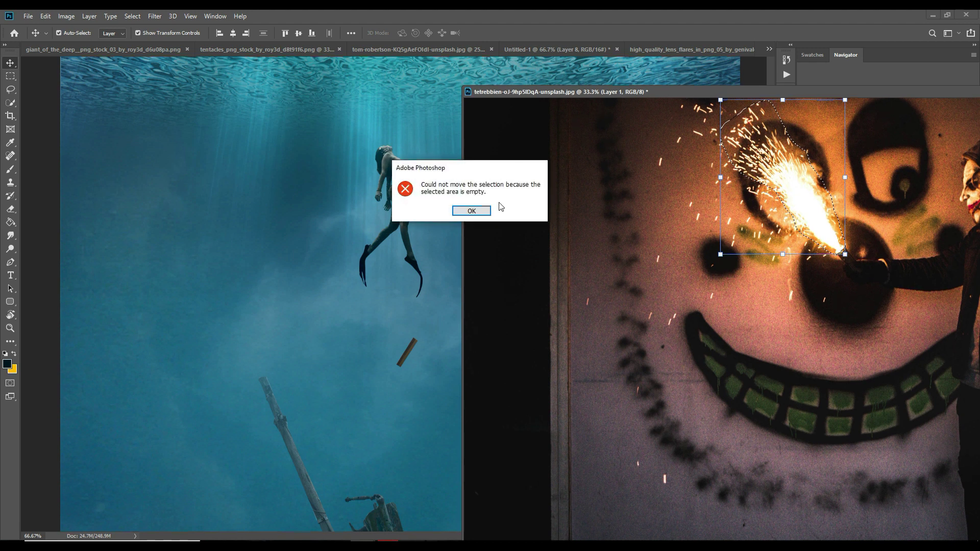
{"action": "left_click", "coordinate": [471, 211]}
{"action": "mouse_move", "coordinate": [873, 94]}
{"action": "left_mouse_down"}
{"action": "mouse_move", "coordinate": [439, 110]}
{"action": "mouse_move", "coordinate": [942, 132]}
{"action": "left_mouse_up"}
{"action": "left_click", "coordinate": [845, 370]}
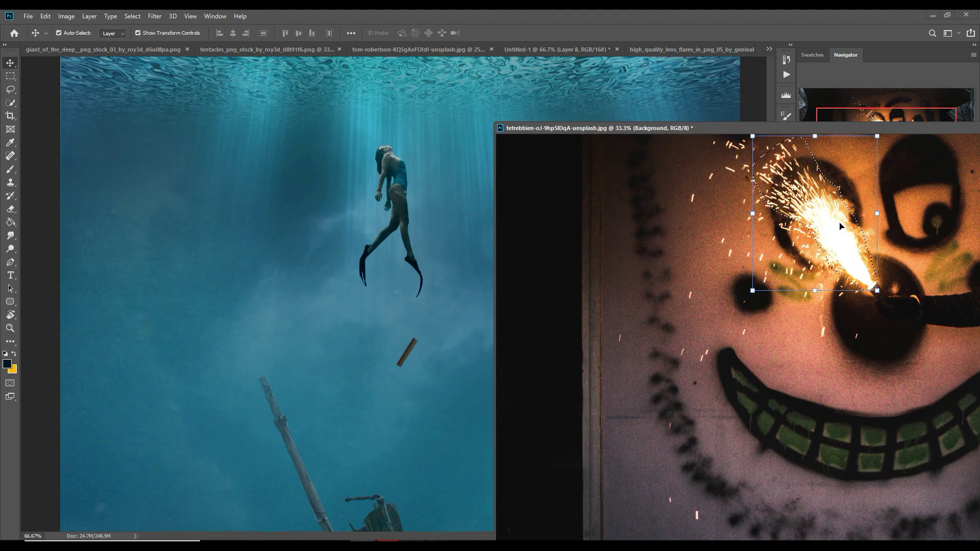
{"action": "left_click_drag", "start_coordinate": [841, 226], "coordinate": [557, 49]}
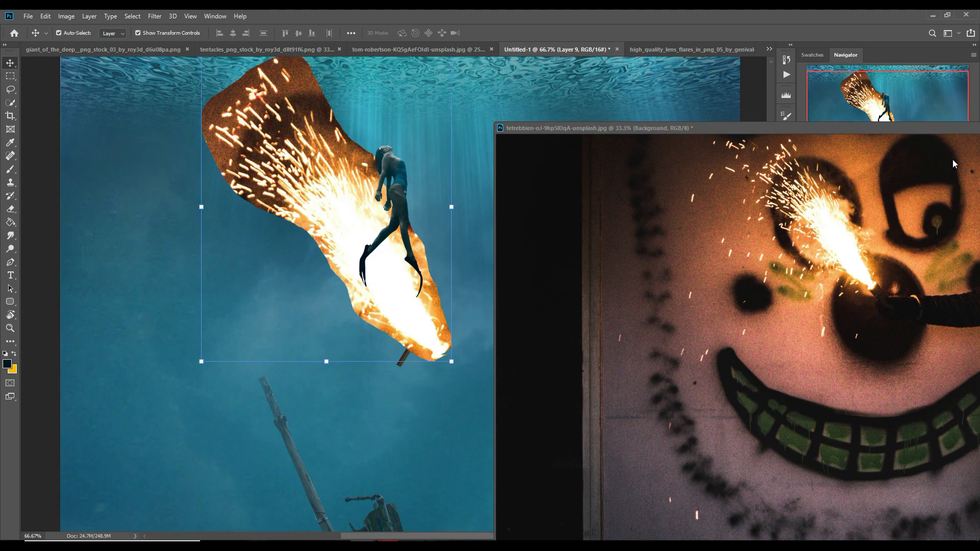
{"action": "left_click_drag", "start_coordinate": [941, 128], "coordinate": [612, 225]}
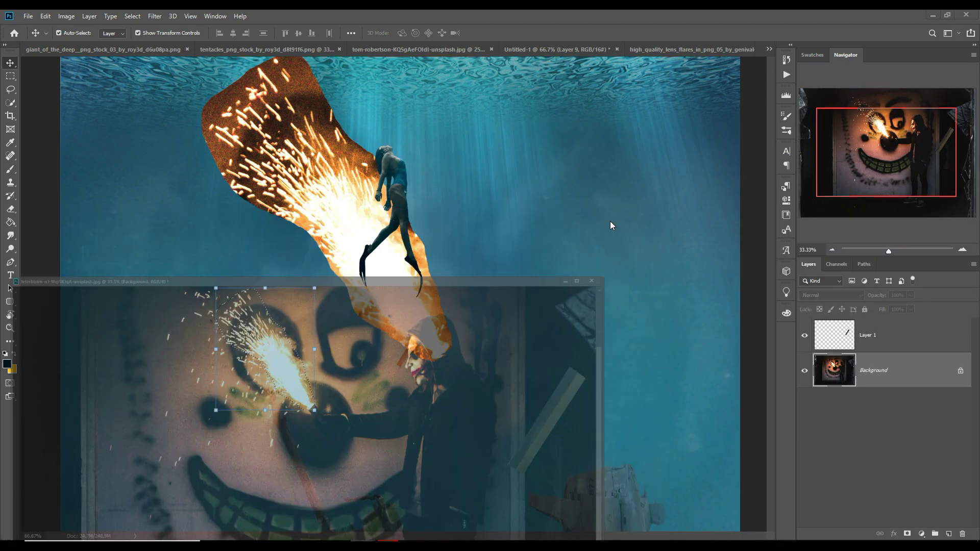
{"action": "left_click", "coordinate": [612, 225]}
Step: Rotate the sparks about -105°, shrink them to roughly 10%, and set them on the stick tip
{"action": "mouse_move", "coordinate": [466, 367]}
{"action": "left_mouse_down"}
{"action": "mouse_move", "coordinate": [484, 88]}
{"action": "mouse_move", "coordinate": [211, 310]}
{"action": "mouse_move", "coordinate": [371, 384]}
{"action": "left_mouse_up"}
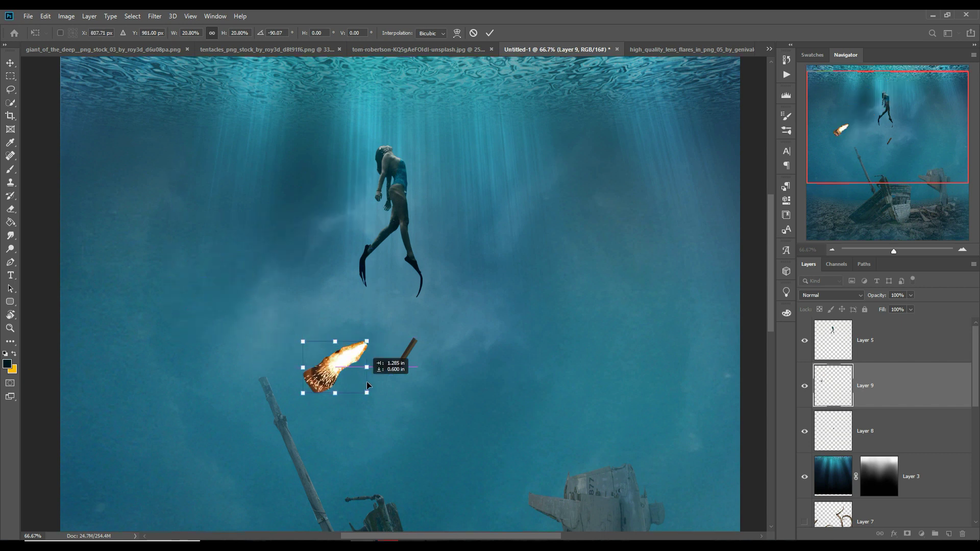
{"action": "key", "text": "ctrl+plus"}
{"action": "key", "text": "ctrl+plus"}
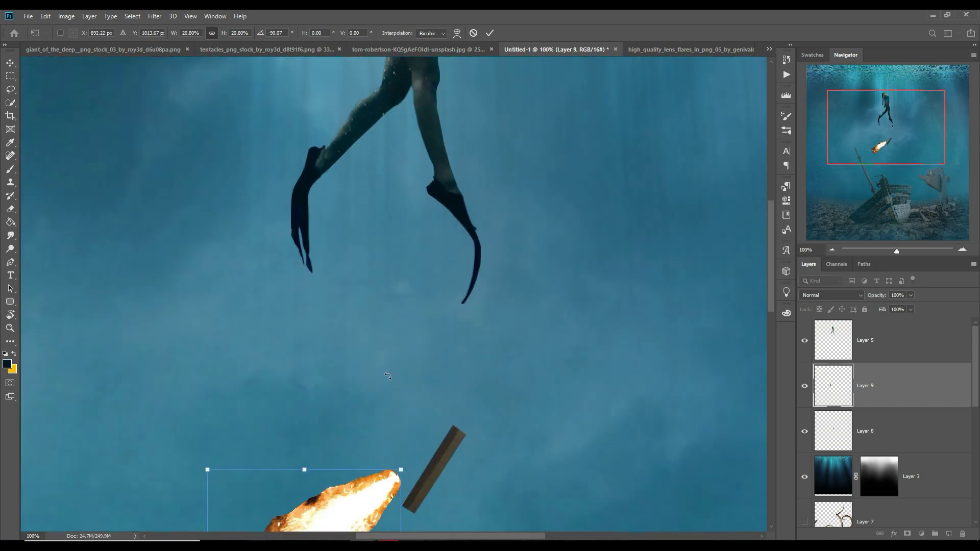
{"action": "left_click_drag", "start_coordinate": [392, 495], "coordinate": [410, 253]}
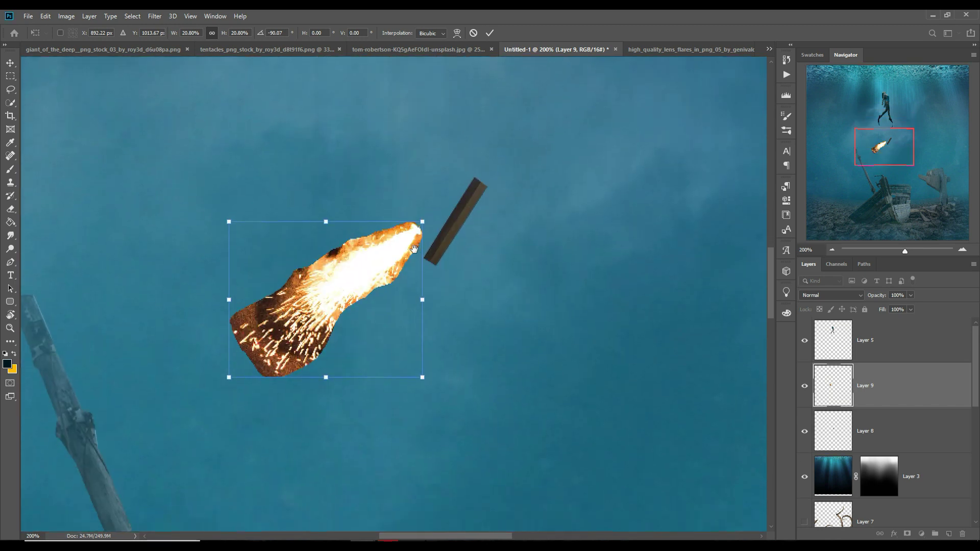
{"action": "left_click_drag", "start_coordinate": [357, 283], "coordinate": [390, 293]}
{"action": "mouse_move", "coordinate": [454, 244]}
{"action": "left_mouse_down"}
{"action": "mouse_move", "coordinate": [357, 324]}
{"action": "mouse_move", "coordinate": [347, 300]}
{"action": "left_mouse_up"}
{"action": "mouse_move", "coordinate": [315, 342]}
{"action": "left_mouse_down"}
{"action": "mouse_move", "coordinate": [401, 282]}
{"action": "mouse_move", "coordinate": [419, 290]}
{"action": "left_mouse_up"}
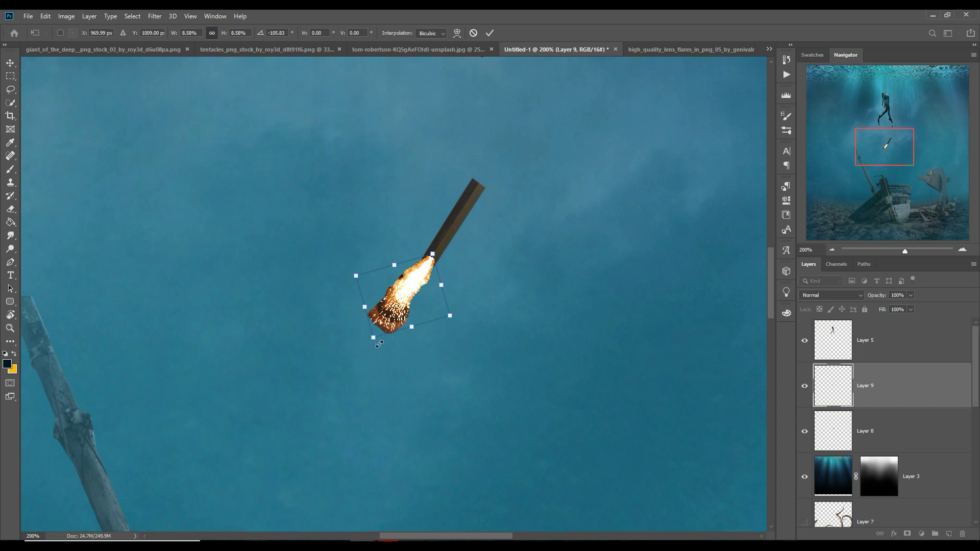
{"action": "left_click_drag", "start_coordinate": [379, 344], "coordinate": [368, 363]}
{"action": "left_click_drag", "start_coordinate": [405, 297], "coordinate": [410, 287]}
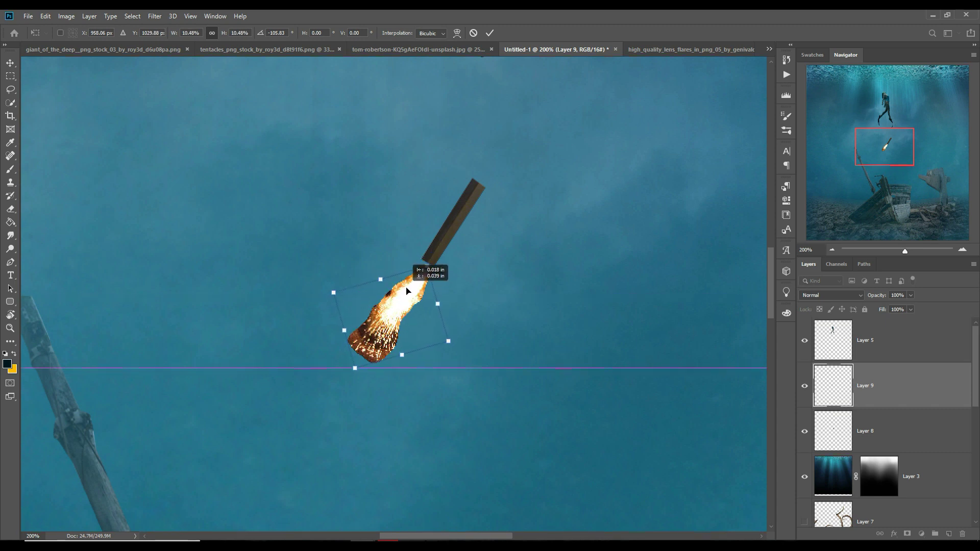
{"action": "left_click", "coordinate": [490, 33]}
{"action": "left_click", "coordinate": [838, 301]}
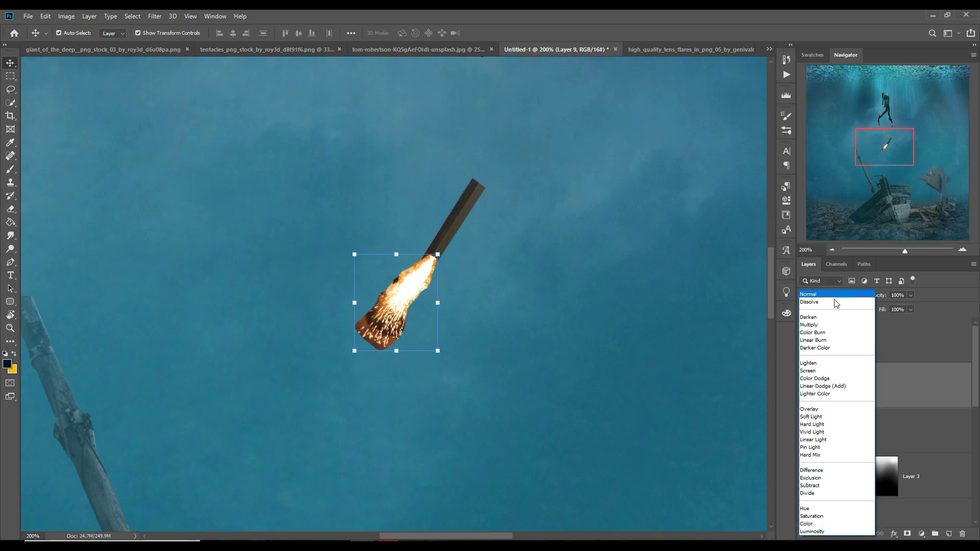
Step: Set the sparks to Lighten blend mode and mask away their lower-left glow with a small brush
{"action": "left_click", "coordinate": [816, 364]}
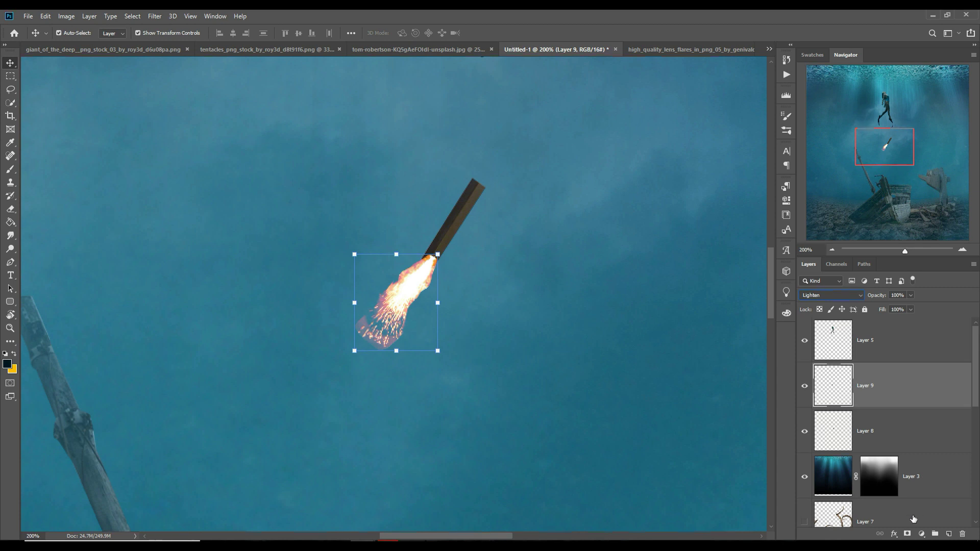
{"action": "left_click", "coordinate": [909, 534]}
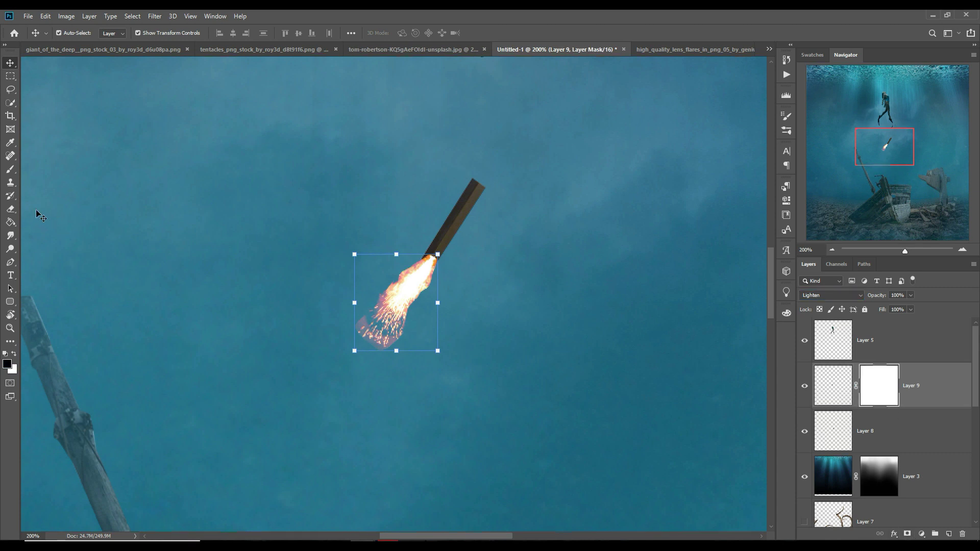
{"action": "left_click", "coordinate": [9, 170]}
{"action": "key", "text": "bracketleft"}
{"action": "key", "text": "bracketleft"}
{"action": "key", "text": "bracketleft"}
{"action": "mouse_move", "coordinate": [372, 332]}
{"action": "left_mouse_down"}
{"action": "mouse_move", "coordinate": [366, 347]}
{"action": "mouse_move", "coordinate": [374, 341]}
{"action": "left_mouse_up"}
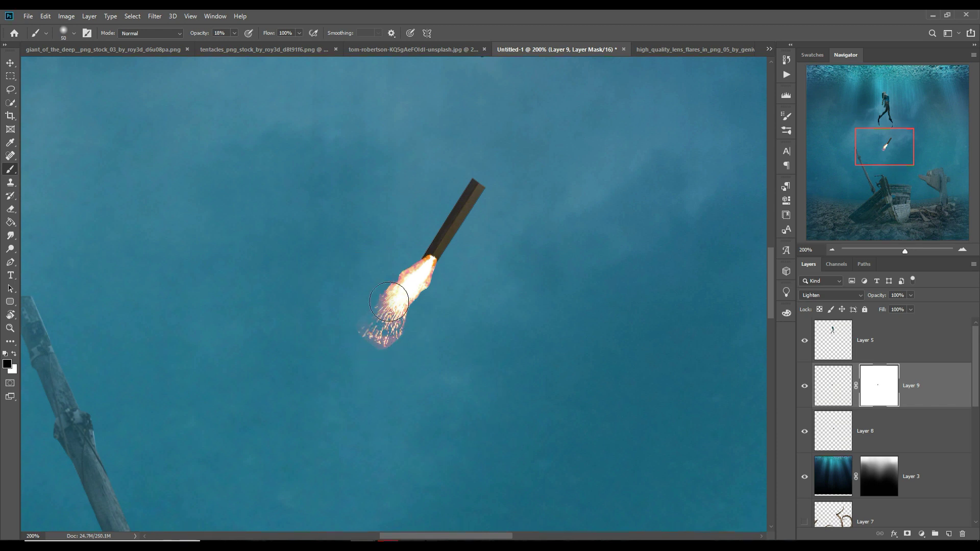
{"action": "left_click_drag", "start_coordinate": [383, 307], "coordinate": [369, 324]}
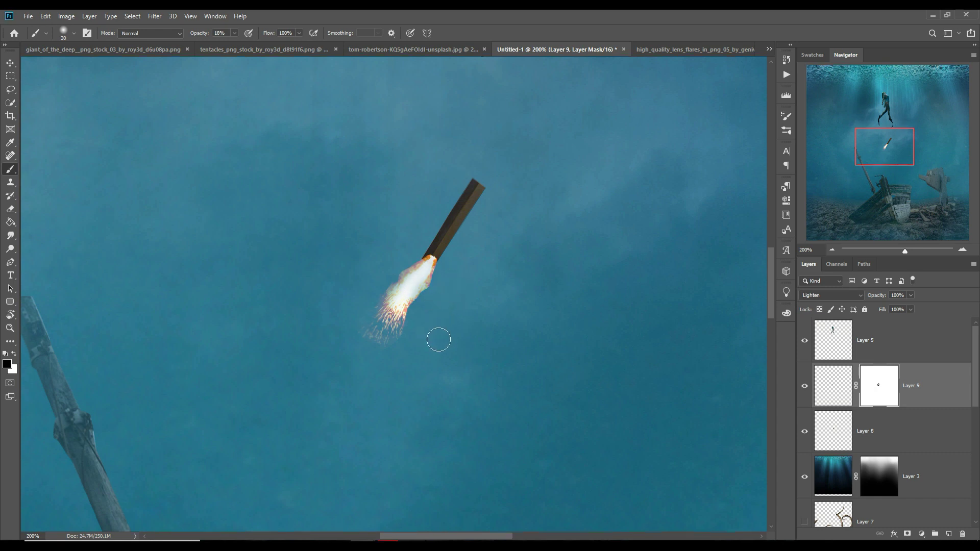
{"action": "left_click", "coordinate": [10, 63]}
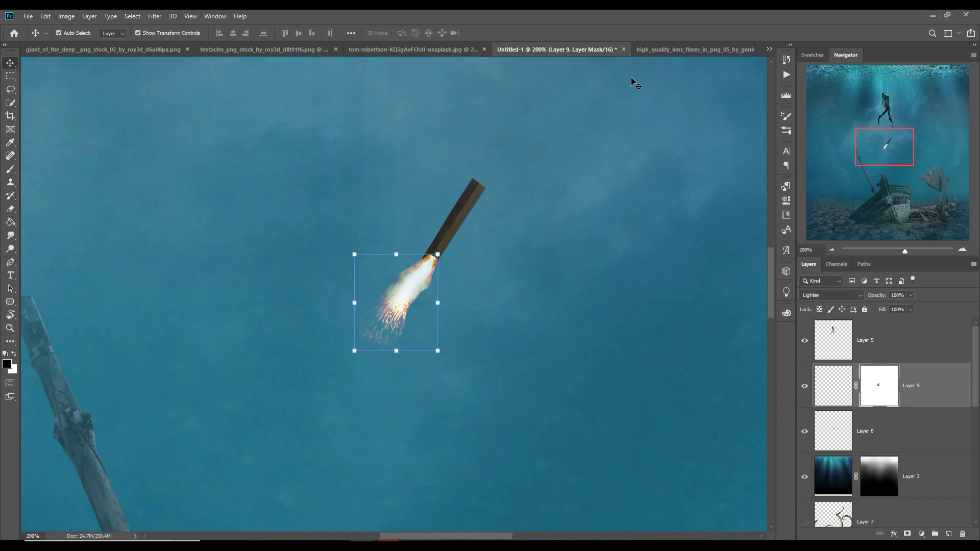
Step: Drag the lens-flare image into the underwater composite, accepting the bit-depth difference
{"action": "left_click_drag", "start_coordinate": [663, 50], "coordinate": [660, 71]}
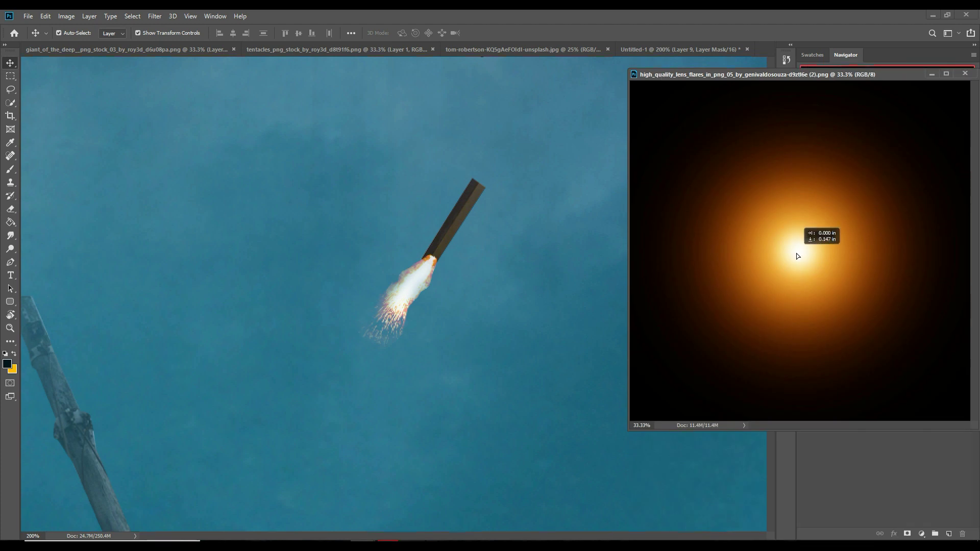
{"action": "left_click_drag", "start_coordinate": [799, 256], "coordinate": [427, 268]}
{"action": "left_click", "coordinate": [487, 217]}
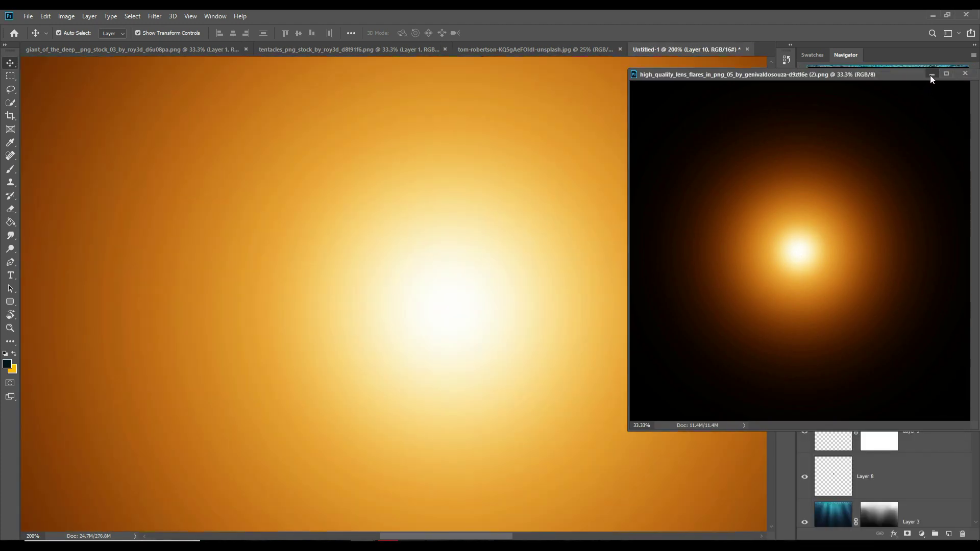
{"action": "left_click", "coordinate": [931, 75]}
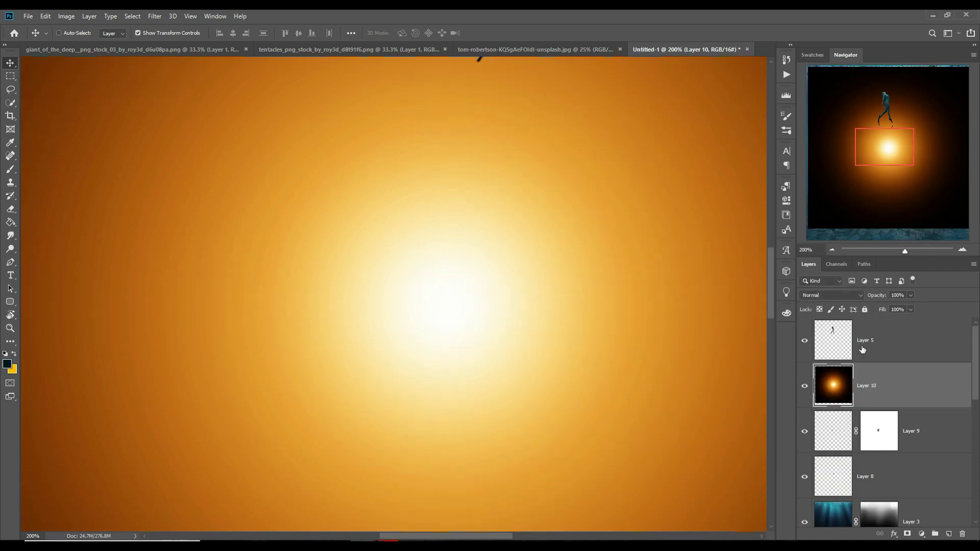
{"action": "key", "text": "ctrl+0"}
Step: Blend the flare in Screen mode, then scale and position it over the torch tip
{"action": "mouse_move", "coordinate": [615, 285]}
{"action": "left_mouse_down"}
{"action": "mouse_move", "coordinate": [261, 281]}
{"action": "mouse_move", "coordinate": [407, 285]}
{"action": "mouse_move", "coordinate": [399, 285]}
{"action": "left_mouse_up"}
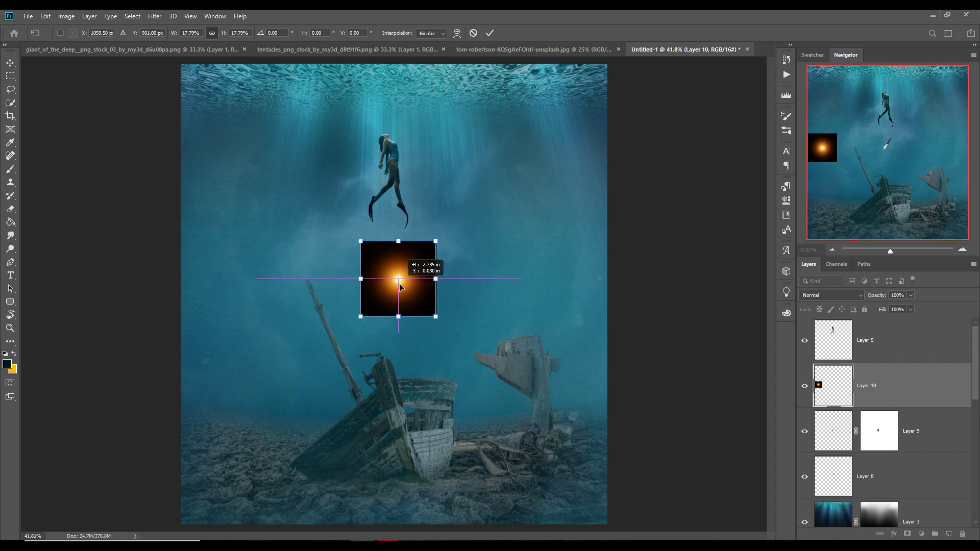
{"action": "left_click", "coordinate": [857, 296]}
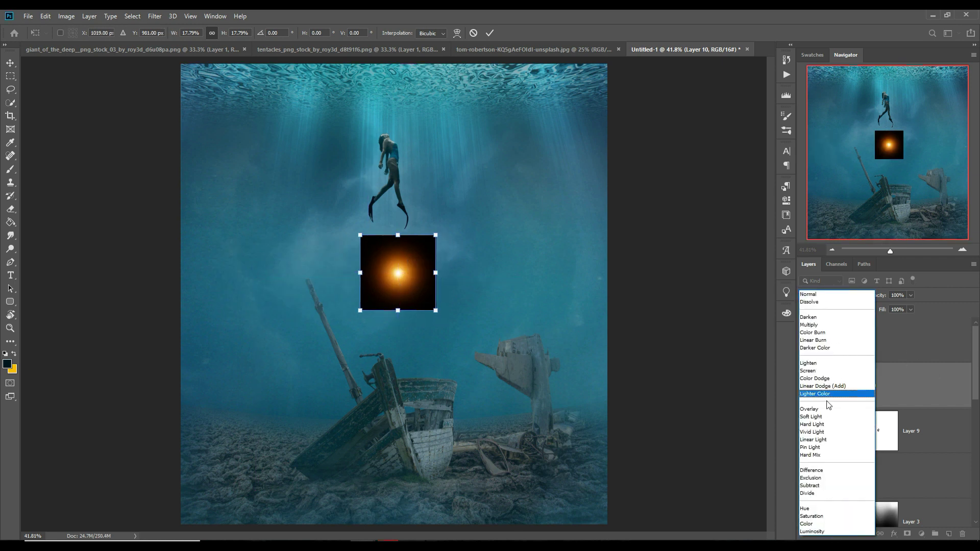
{"action": "left_click", "coordinate": [822, 371]}
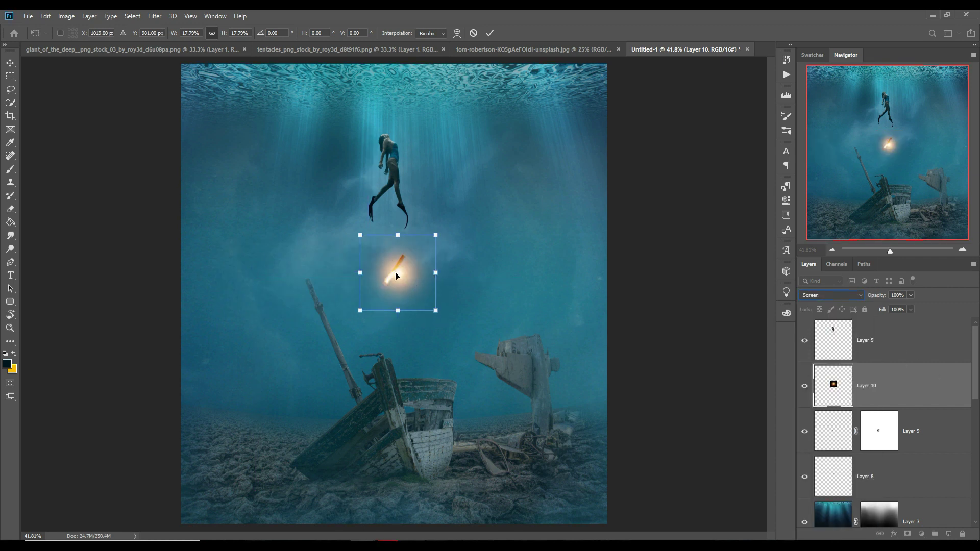
{"action": "left_click_drag", "start_coordinate": [396, 277], "coordinate": [392, 277]}
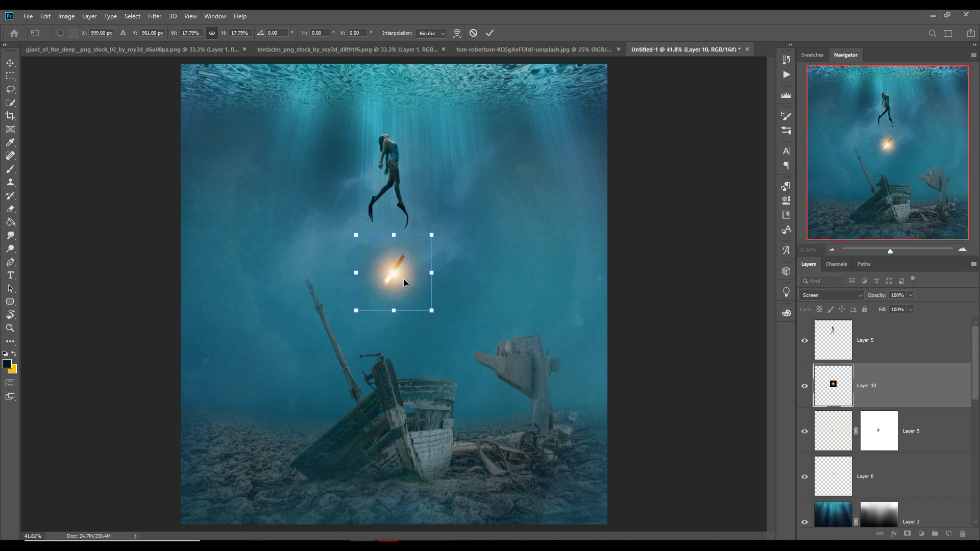
{"action": "key", "text": "ctrl+plus"}
{"action": "key", "text": "ctrl+plus"}
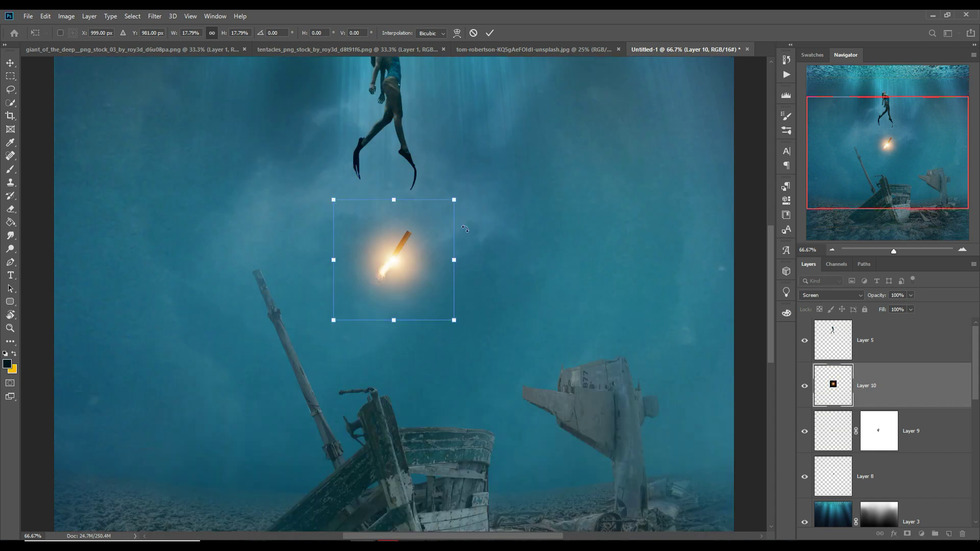
{"action": "left_click_drag", "start_coordinate": [456, 206], "coordinate": [449, 215]}
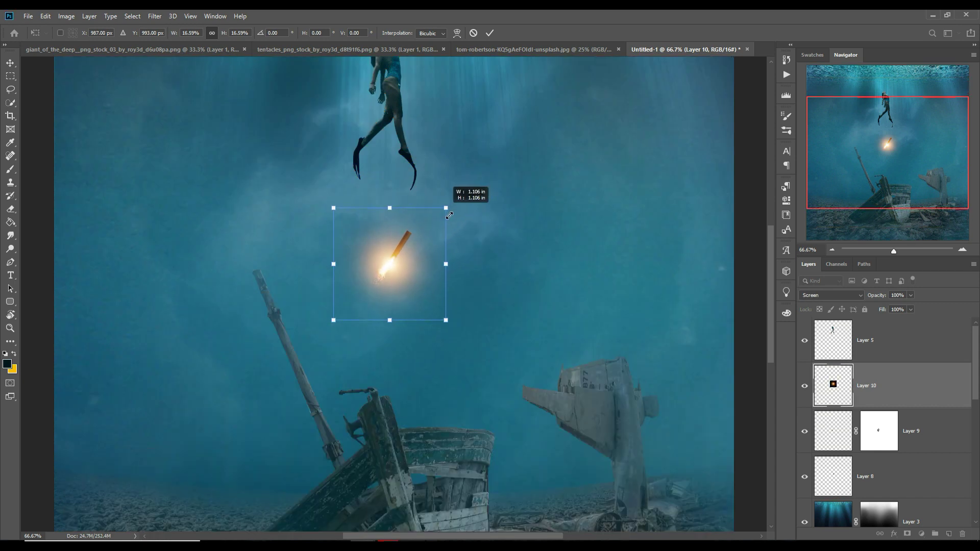
{"action": "left_click_drag", "start_coordinate": [390, 272], "coordinate": [390, 268]}
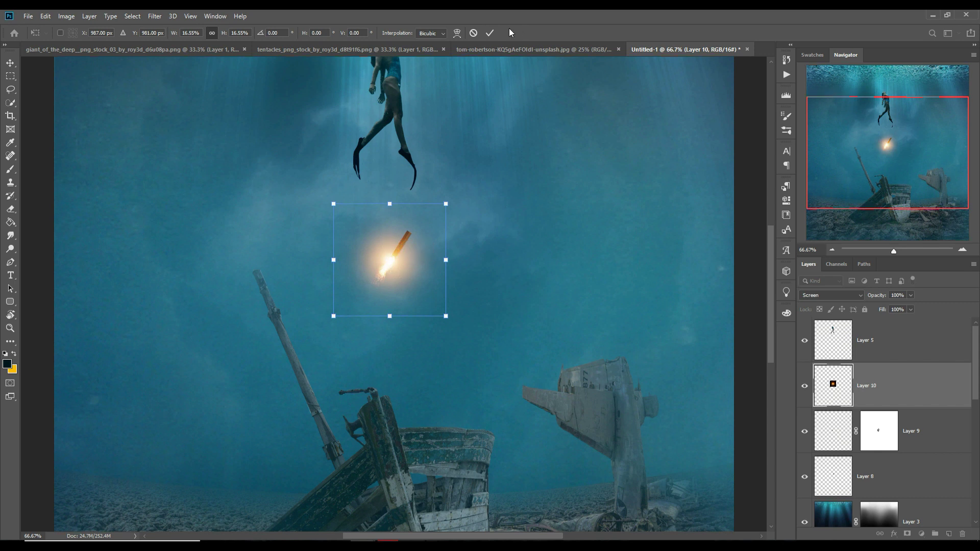
{"action": "left_click", "coordinate": [490, 33]}
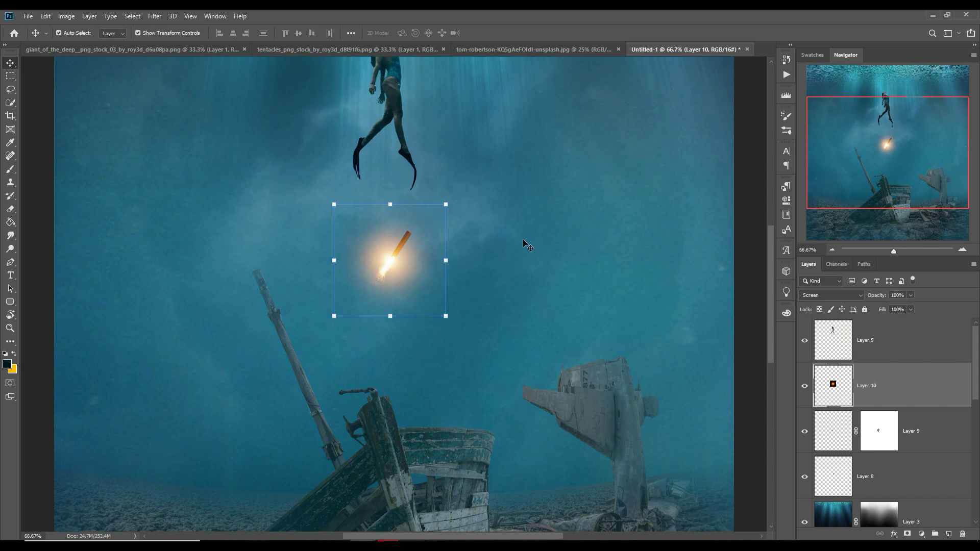
{"action": "key", "text": "ctrl+minus"}
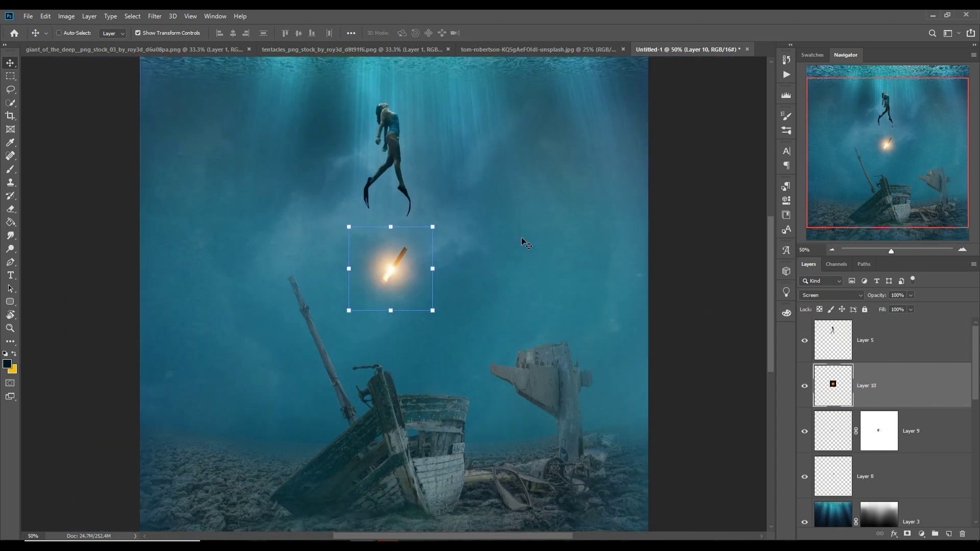
Step: Deselect the stock image, then mask and warp the placed tentacle into a curve
{"action": "key", "text": "ctrl+minus"}
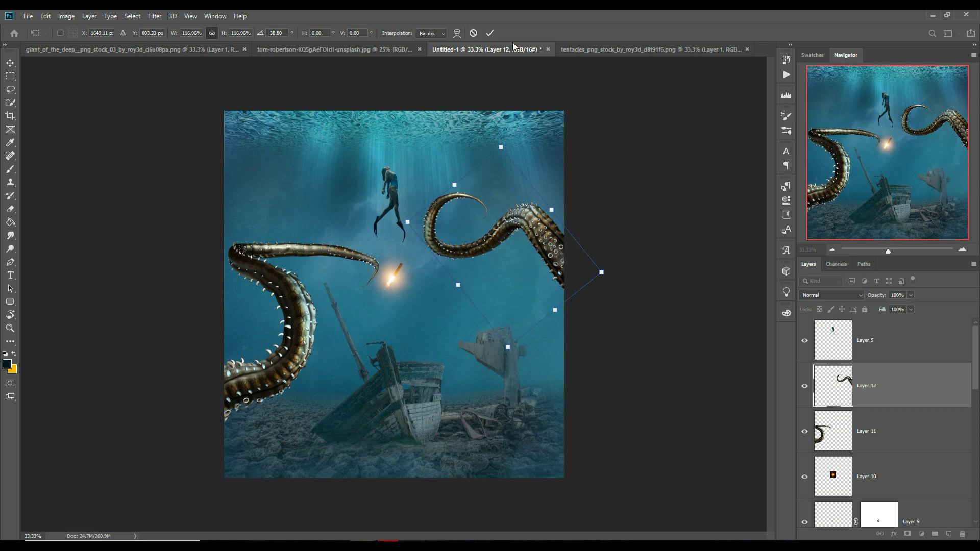
{"action": "left_click", "coordinate": [133, 16]}
{"action": "left_click", "coordinate": [144, 38]}
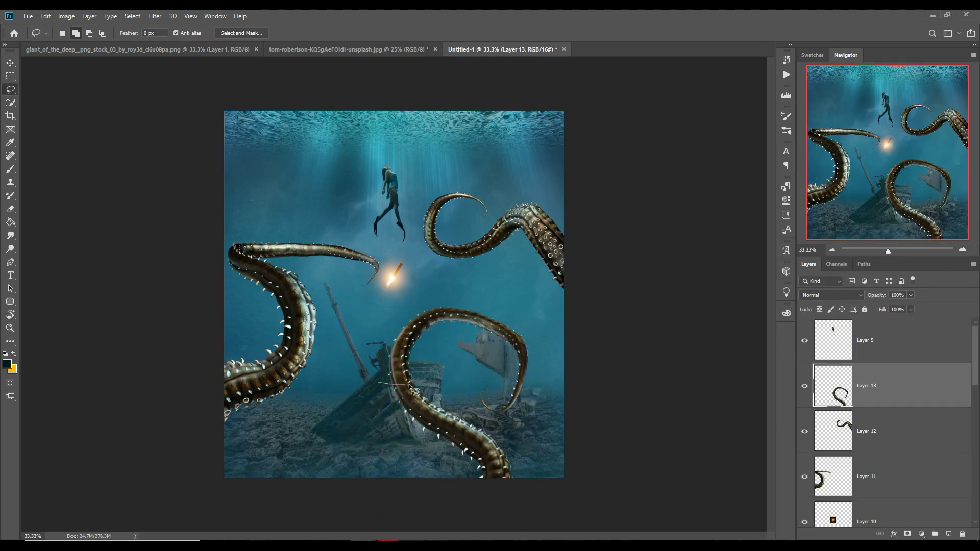
{"action": "left_click", "coordinate": [45, 16]}
{"action": "mouse_move", "coordinate": [213, 356]}
{"action": "left_click", "coordinate": [213, 363]}
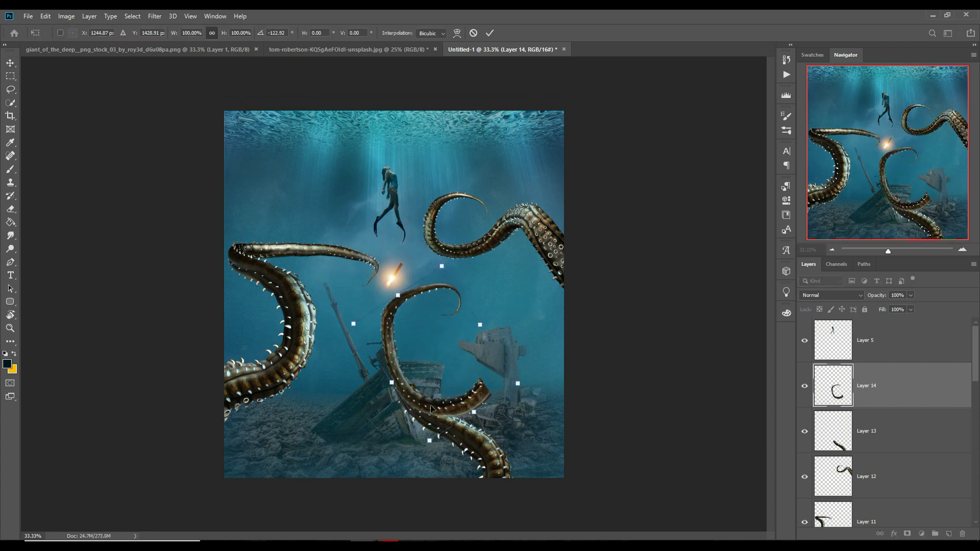
{"action": "left_click_drag", "start_coordinate": [463, 417], "coordinate": [439, 399]}
{"action": "left_click", "coordinate": [45, 16]}
{"action": "left_click_drag", "start_coordinate": [503, 388], "coordinate": [514, 368]}
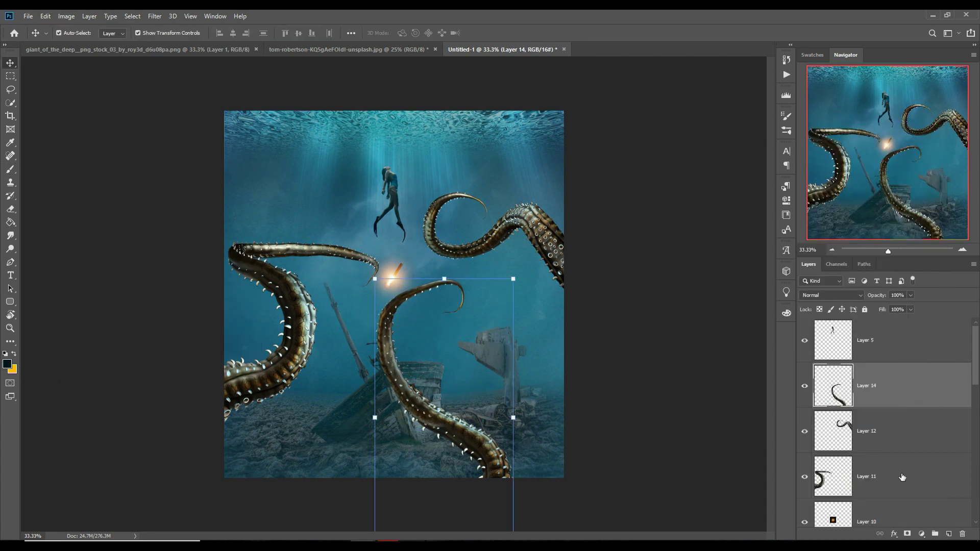
Step: Duplicate the Layer 11 tentacle and begin transforming the copy
{"action": "left_click", "coordinate": [878, 477]}
{"action": "key", "text": "Return"}
{"action": "key", "text": "ctrl+t"}
Step: Rotate and reposition the copied tentacle in the scene
{"action": "left_click_drag", "start_coordinate": [327, 347], "coordinate": [359, 443]}
{"action": "key", "text": "Return"}
{"action": "key", "text": "alt+["}
Step: Lasso the upper tentacle onto its own layer, enlarge it, move it up and flip it
{"action": "key", "text": "l"}
{"action": "mouse_move", "coordinate": [245, 224]}
{"action": "left_mouse_down"}
{"action": "mouse_move", "coordinate": [263, 254]}
{"action": "mouse_move", "coordinate": [246, 235]}
{"action": "left_mouse_up"}
{"action": "key", "text": "ctrl+j"}
{"action": "key", "text": "ctrl+t"}
{"action": "left_click_drag", "start_coordinate": [307, 263], "coordinate": [286, 204]}
{"action": "mouse_move", "coordinate": [328, 232]}
{"action": "left_mouse_down"}
{"action": "mouse_move", "coordinate": [357, 244]}
{"action": "mouse_move", "coordinate": [466, 222]}
{"action": "mouse_move", "coordinate": [324, 221]}
{"action": "left_mouse_up"}
{"action": "left_click", "coordinate": [46, 16]}
{"action": "left_click", "coordinate": [204, 378]}
{"action": "left_click", "coordinate": [46, 16]}
Step: Puppet Warp the tentacle with three pins, bending its tip upward toward the diver
{"action": "left_click", "coordinate": [61, 217]}
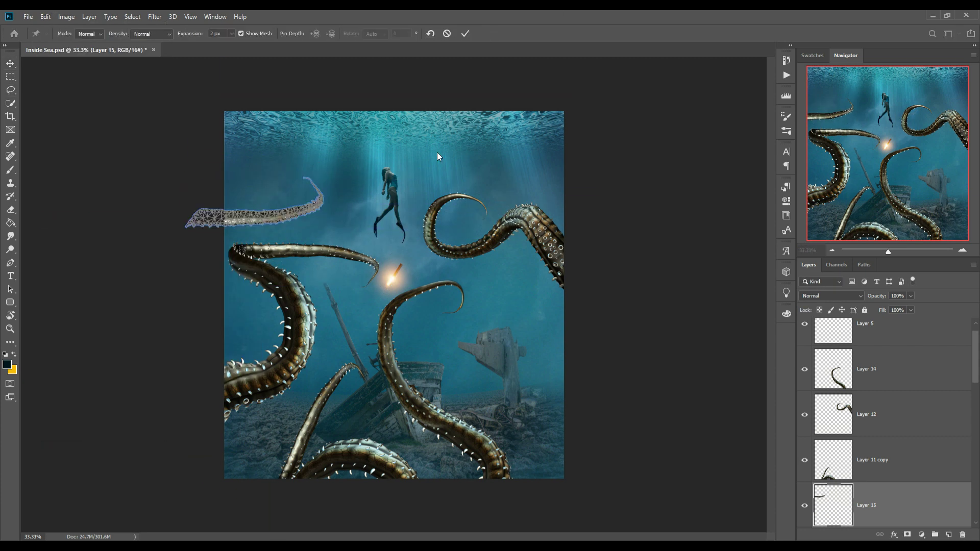
{"action": "scroll", "coordinate": [190, 139], "scroll_direction": "up", "scroll_amount": 3}
{"action": "left_click", "coordinate": [295, 342]}
{"action": "left_click", "coordinate": [428, 341]}
{"action": "left_click", "coordinate": [579, 293]}
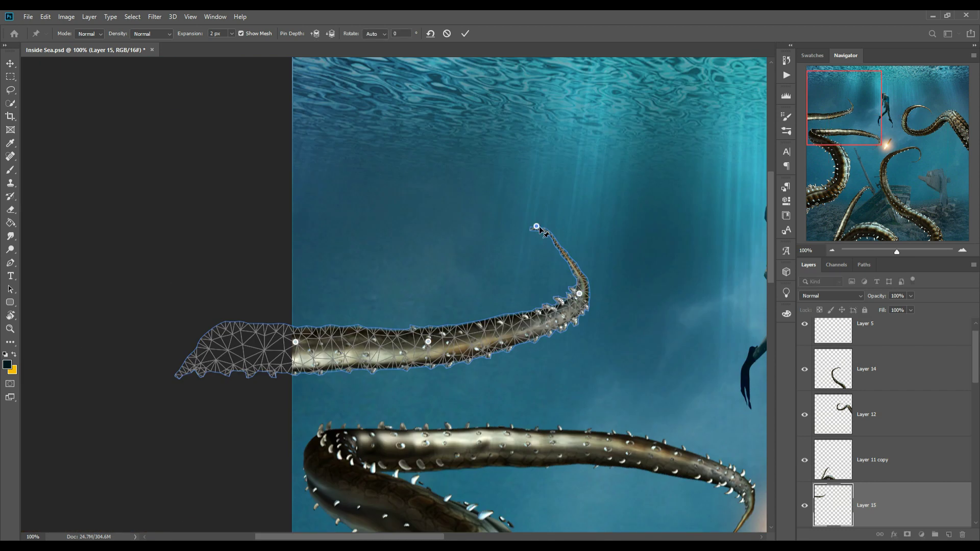
{"action": "left_click_drag", "start_coordinate": [536, 226], "coordinate": [738, 245]}
{"action": "left_click", "coordinate": [465, 33]}
{"action": "scroll", "coordinate": [182, 215], "scroll_direction": "down", "scroll_amount": 3}
{"action": "left_click", "coordinate": [457, 231]}
Step: Duplicate the bent tentacle and rotate the copy down the right edge
{"action": "left_click", "coordinate": [868, 460]}
{"action": "right_click", "coordinate": [868, 505]}
{"action": "left_click", "coordinate": [868, 74]}
{"action": "key", "text": "Return"}
{"action": "key", "text": "ctrl+t"}
{"action": "left_click_drag", "start_coordinate": [337, 225], "coordinate": [607, 340]}
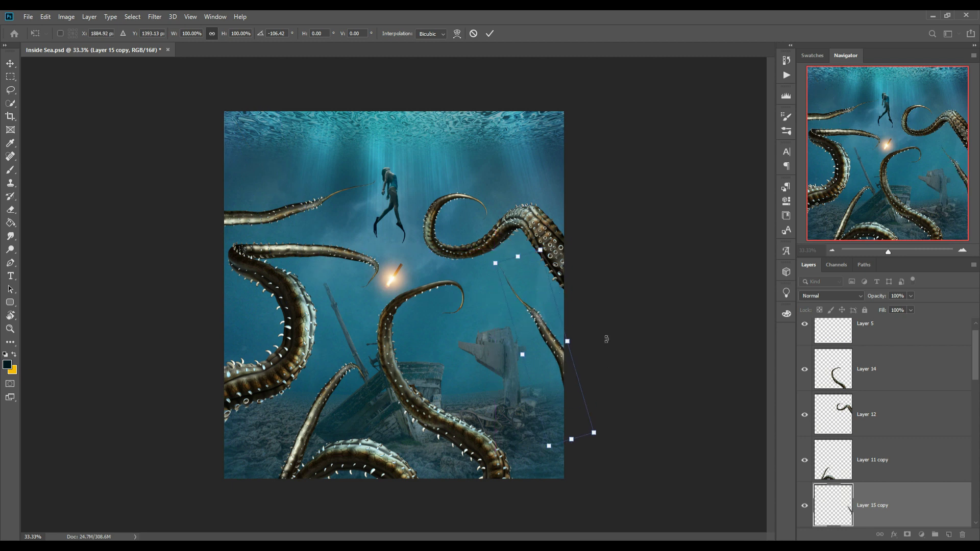
{"action": "left_click", "coordinate": [489, 33]}
Step: Merge the selected tentacle layers with Layer 14
{"action": "left_click", "coordinate": [868, 368], "text": "ctrl"}
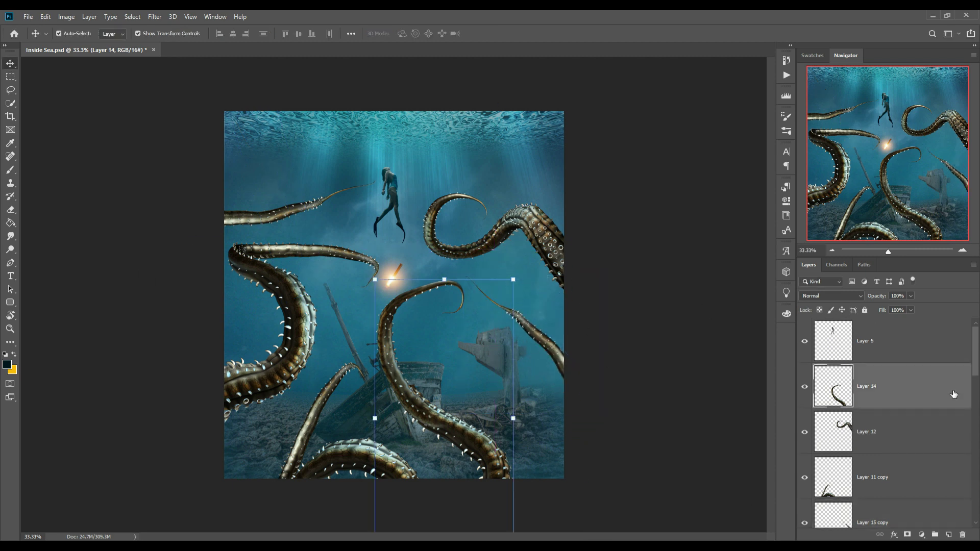
{"action": "right_click", "coordinate": [868, 368]}
{"action": "left_click", "coordinate": [812, 404]}
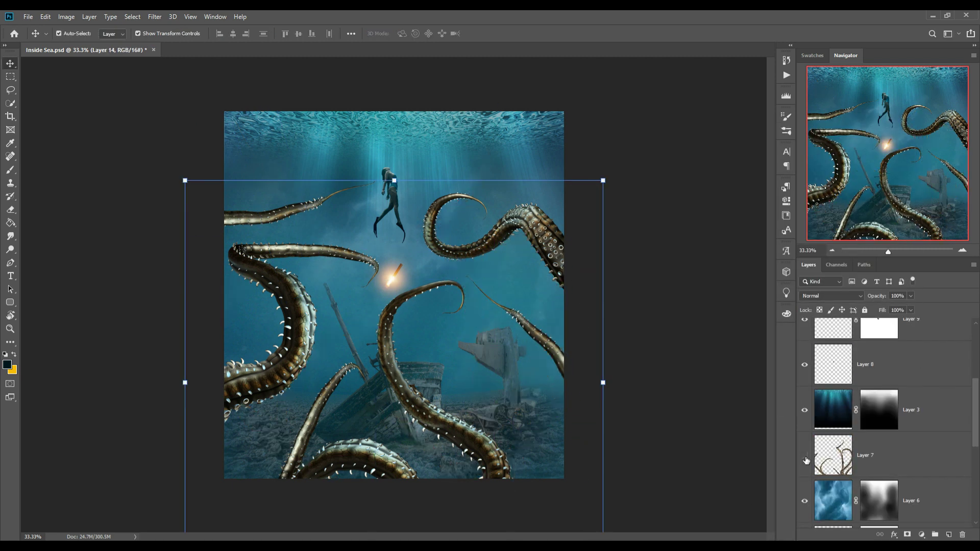
Step: Add a new empty layer above the light rays layer
{"action": "scroll", "coordinate": [893, 408], "scroll_direction": "up", "scroll_amount": 3}
{"action": "left_click", "coordinate": [939, 341]}
{"action": "scroll", "coordinate": [939, 374], "scroll_direction": "down", "scroll_amount": 3}
{"action": "left_click", "coordinate": [938, 383]}
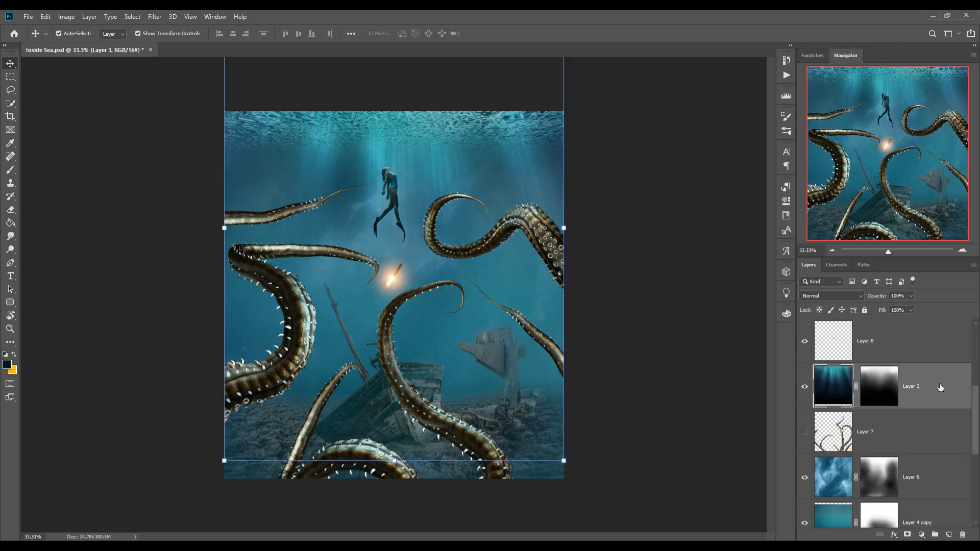
{"action": "key", "text": "ctrl+shift+alt+n"}
Step: Set up a large soft Brush at 10% opacity
{"action": "key", "text": "b"}
{"action": "left_click_drag", "start_coordinate": [235, 34], "coordinate": [193, 51]}
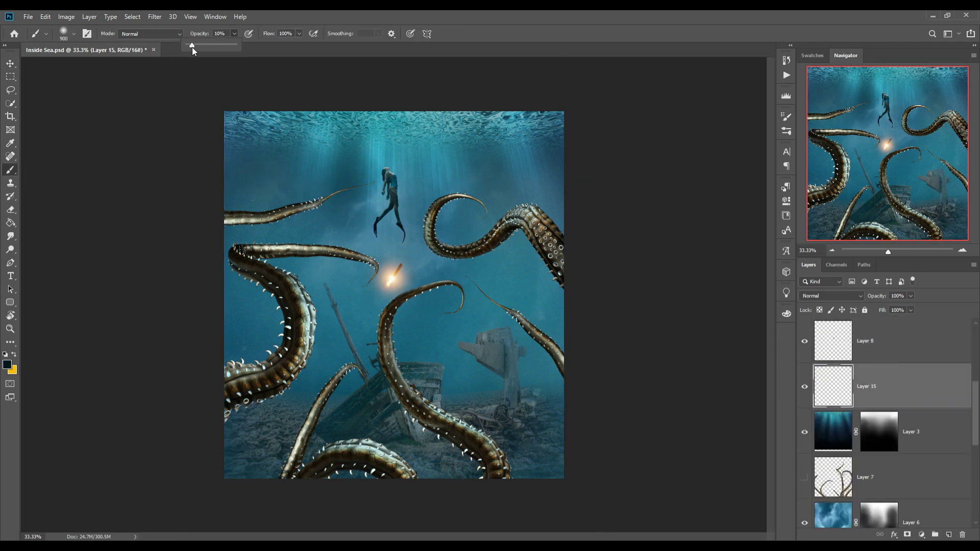
{"action": "key", "text": "bracketright"}
{"action": "key", "text": "bracketright"}
{"action": "key", "text": "bracketright"}
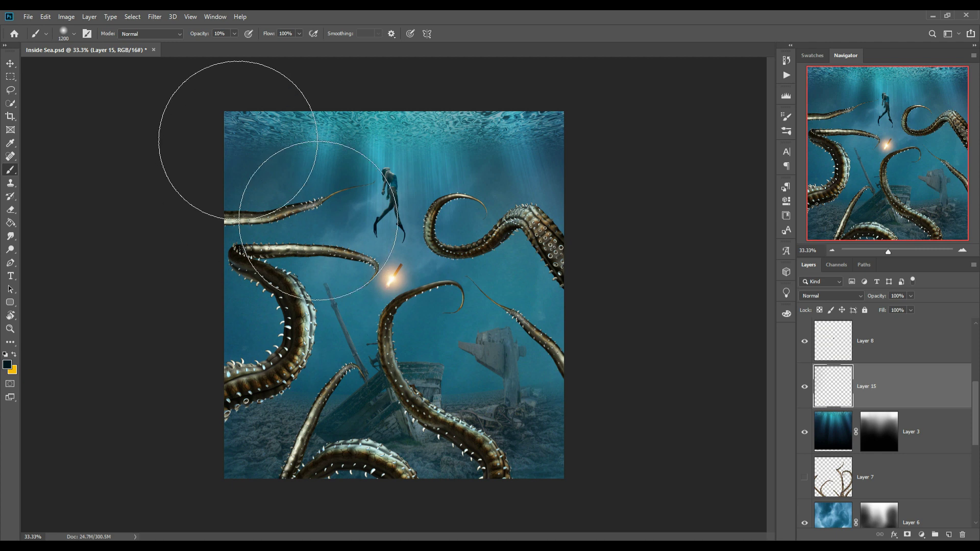
Step: Softly darken the top-left, left, lower-left and right edges, then switch to the Move tool
{"action": "left_click_drag", "start_coordinate": [219, 131], "coordinate": [240, 186]}
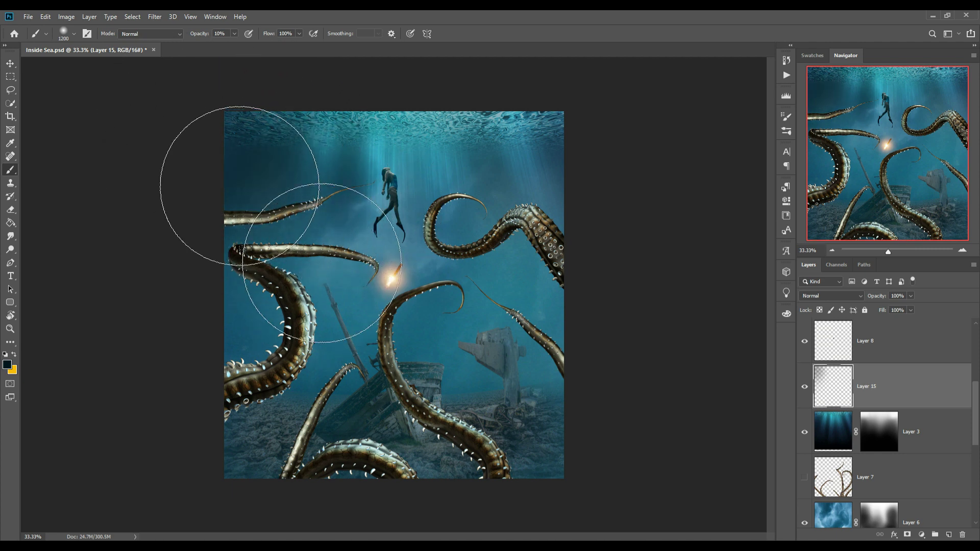
{"action": "mouse_move", "coordinate": [258, 338]}
{"action": "left_mouse_down"}
{"action": "mouse_move", "coordinate": [227, 279]}
{"action": "mouse_move", "coordinate": [233, 380]}
{"action": "left_mouse_up"}
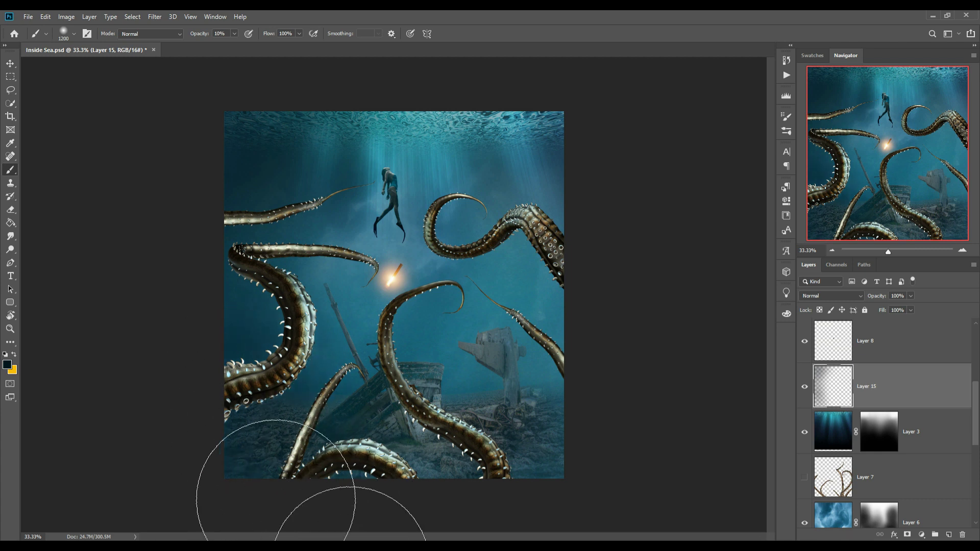
{"action": "mouse_move", "coordinate": [245, 388]}
{"action": "left_mouse_down"}
{"action": "mouse_move", "coordinate": [221, 481]}
{"action": "mouse_move", "coordinate": [266, 541]}
{"action": "mouse_move", "coordinate": [358, 546]}
{"action": "mouse_move", "coordinate": [525, 501]}
{"action": "mouse_move", "coordinate": [562, 476]}
{"action": "left_mouse_up"}
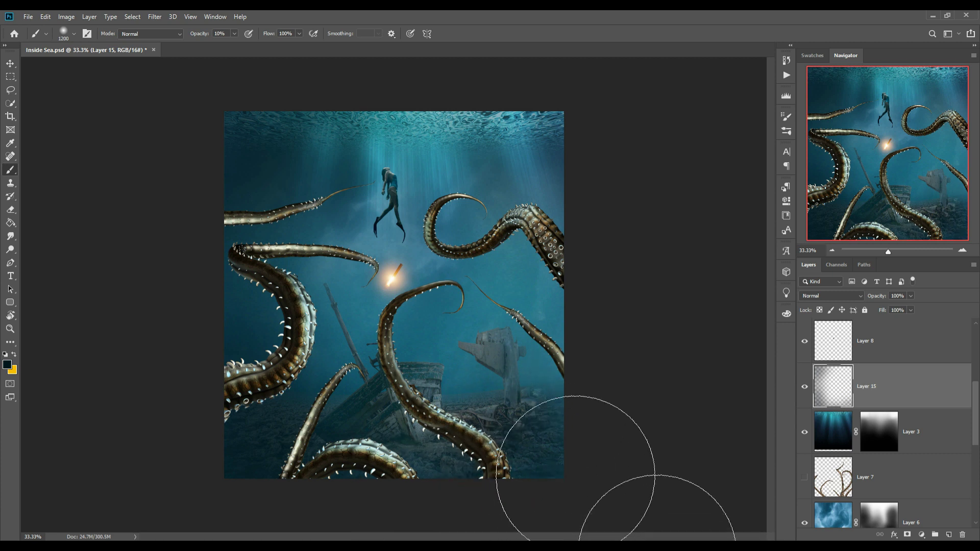
{"action": "mouse_move", "coordinate": [532, 99]}
{"action": "left_mouse_down"}
{"action": "mouse_move", "coordinate": [552, 131]}
{"action": "mouse_move", "coordinate": [528, 97]}
{"action": "mouse_move", "coordinate": [542, 87]}
{"action": "mouse_move", "coordinate": [558, 219]}
{"action": "mouse_move", "coordinate": [558, 87]}
{"action": "mouse_move", "coordinate": [638, 254]}
{"action": "left_mouse_up"}
{"action": "mouse_move", "coordinate": [558, 121]}
{"action": "left_mouse_down"}
{"action": "mouse_move", "coordinate": [554, 306]}
{"action": "mouse_move", "coordinate": [573, 405]}
{"action": "mouse_move", "coordinate": [567, 450]}
{"action": "mouse_move", "coordinate": [578, 252]}
{"action": "mouse_move", "coordinate": [608, 418]}
{"action": "mouse_move", "coordinate": [586, 208]}
{"action": "mouse_move", "coordinate": [591, 451]}
{"action": "mouse_move", "coordinate": [580, 460]}
{"action": "mouse_move", "coordinate": [613, 470]}
{"action": "mouse_move", "coordinate": [341, 326]}
{"action": "left_mouse_up"}
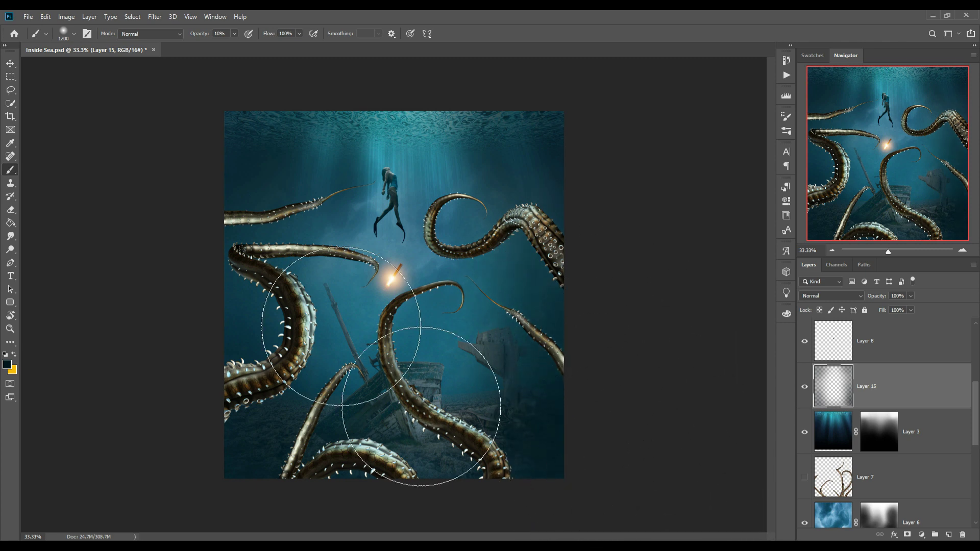
{"action": "left_click", "coordinate": [10, 63]}
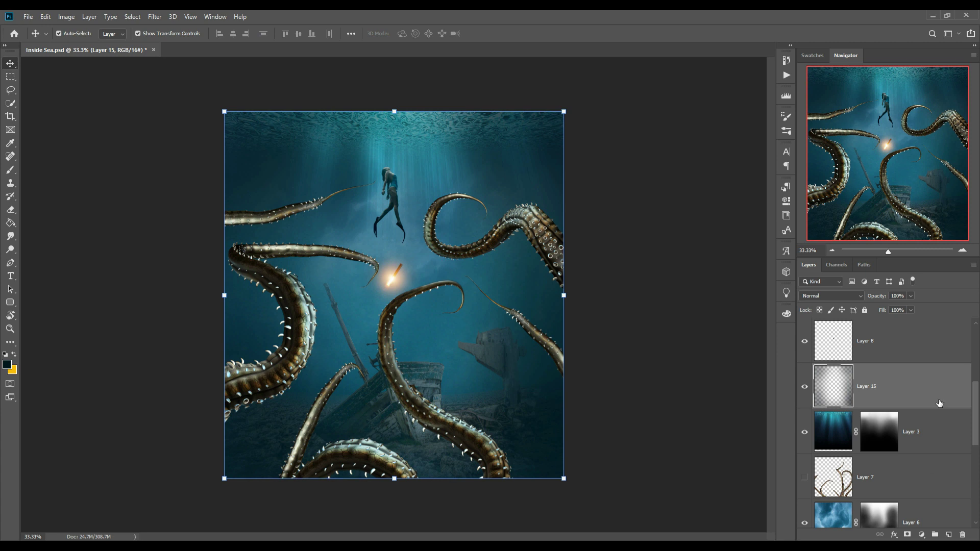
{"action": "scroll", "coordinate": [940, 403], "scroll_direction": "up", "scroll_amount": 4}
Step: Select tentacle Layer 14 and open the Camera Raw Filter
{"action": "left_click", "coordinate": [916, 381]}
{"action": "left_click", "coordinate": [922, 535]}
{"action": "left_click", "coordinate": [878, 403]}
{"action": "left_click", "coordinate": [155, 16]}
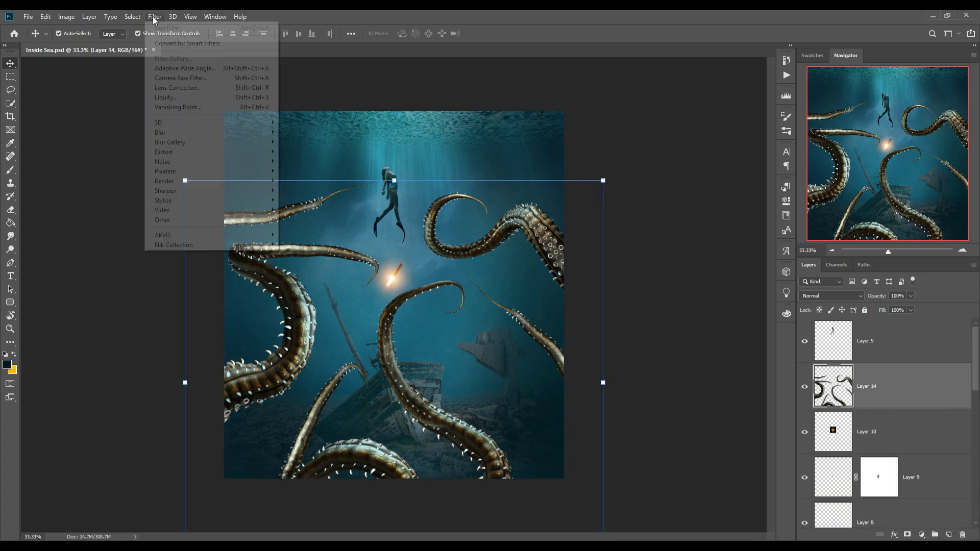
{"action": "left_click", "coordinate": [184, 78]}
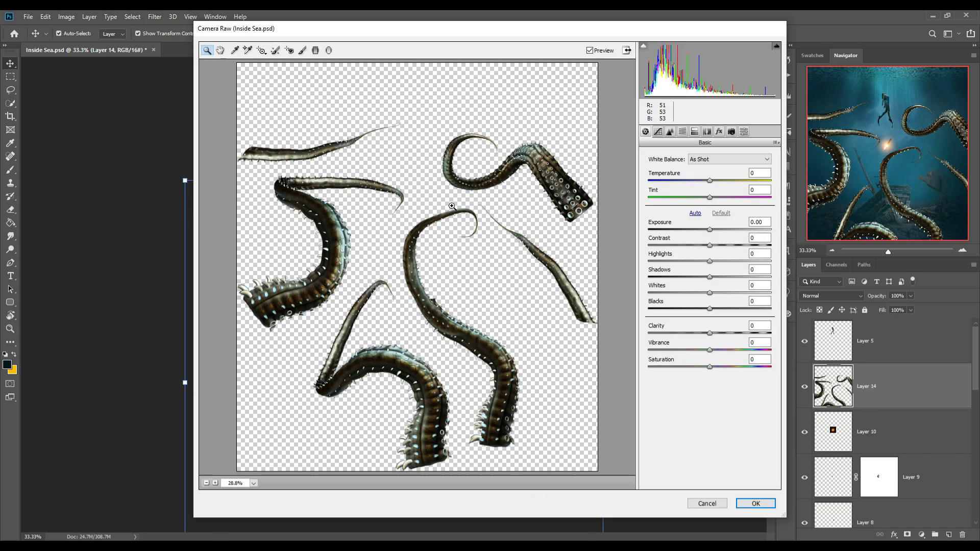
Step: Set Temperature -41, Exposure -0.20, Shadows +23, Blacks +30, Clarity +23, Saturation +13
{"action": "left_click_drag", "start_coordinate": [709, 181], "coordinate": [688, 179]}
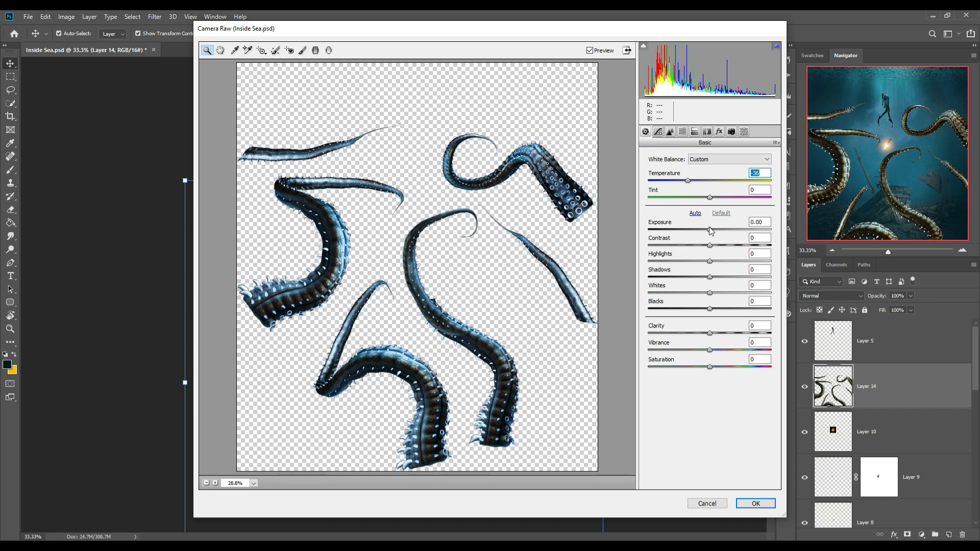
{"action": "left_click_drag", "start_coordinate": [711, 229], "coordinate": [713, 231]}
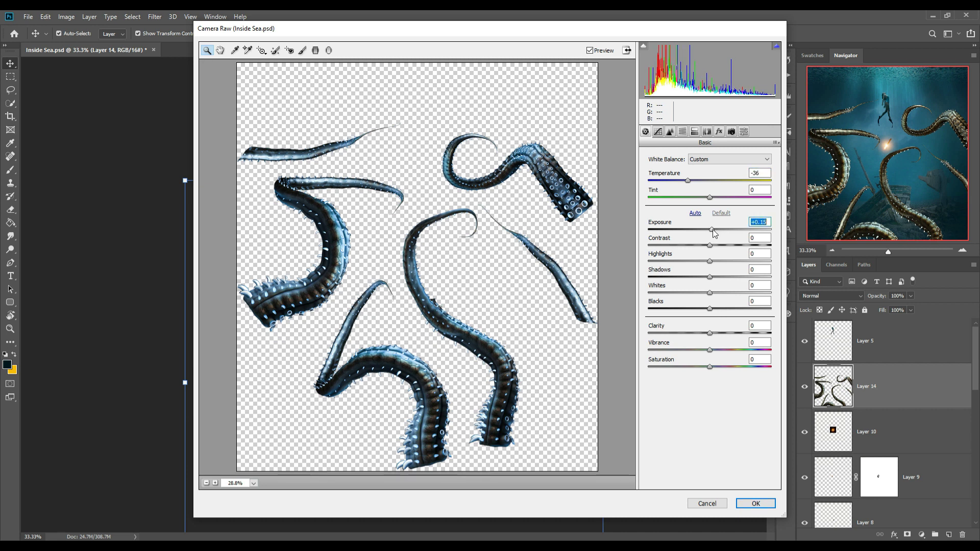
{"action": "mouse_move", "coordinate": [710, 277]}
{"action": "left_mouse_down"}
{"action": "mouse_move", "coordinate": [724, 276]}
{"action": "mouse_move", "coordinate": [731, 309]}
{"action": "left_mouse_up"}
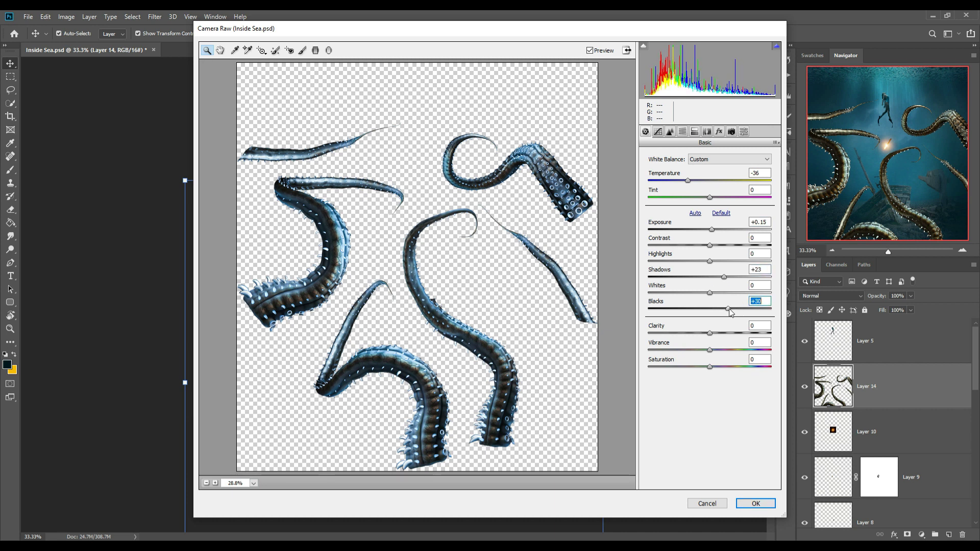
{"action": "left_click_drag", "start_coordinate": [689, 181], "coordinate": [685, 180]}
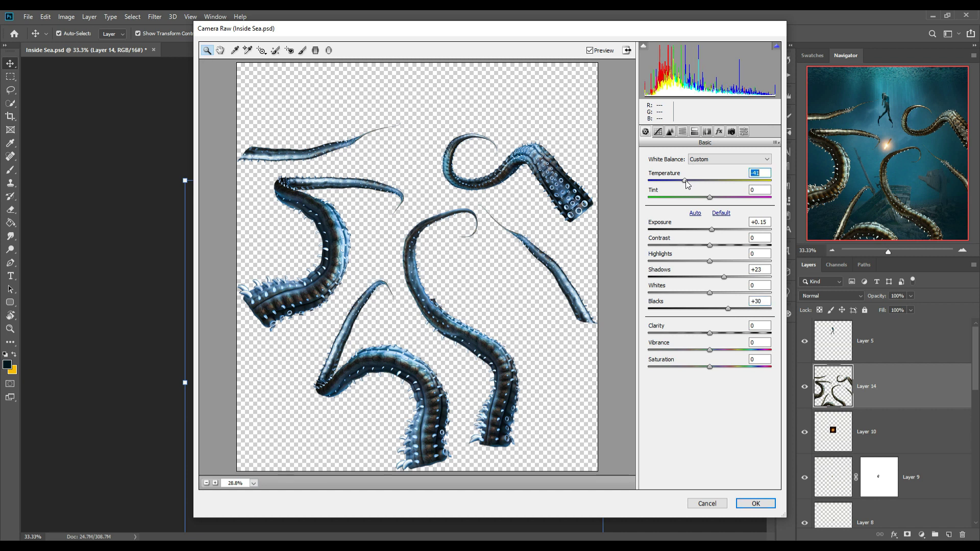
{"action": "left_click_drag", "start_coordinate": [710, 366], "coordinate": [717, 367]}
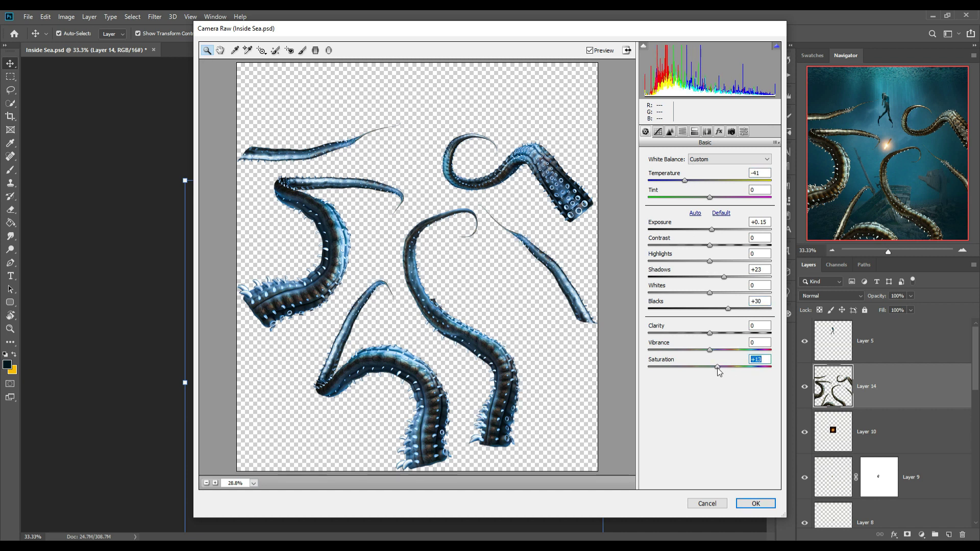
{"action": "left_click_drag", "start_coordinate": [710, 333], "coordinate": [724, 333]}
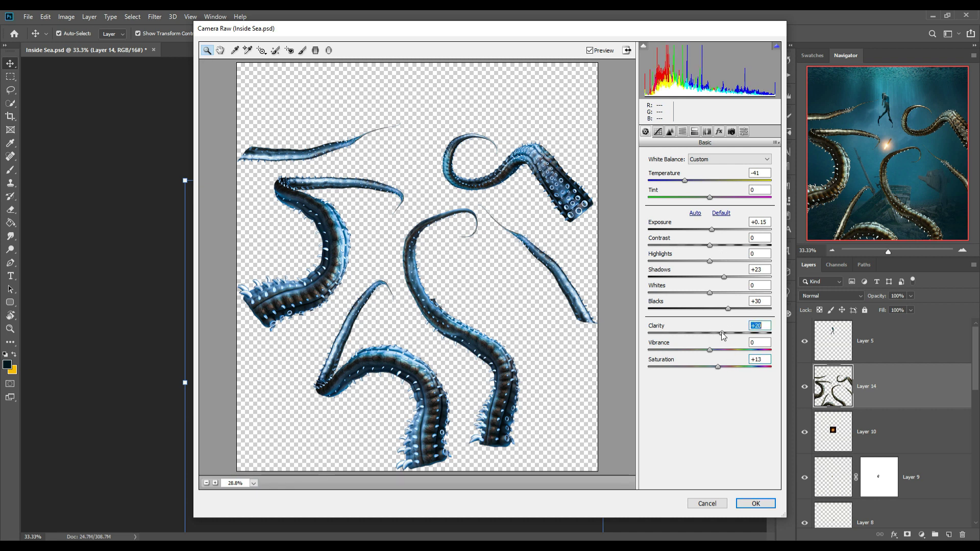
{"action": "left_click_drag", "start_coordinate": [712, 230], "coordinate": [707, 231]}
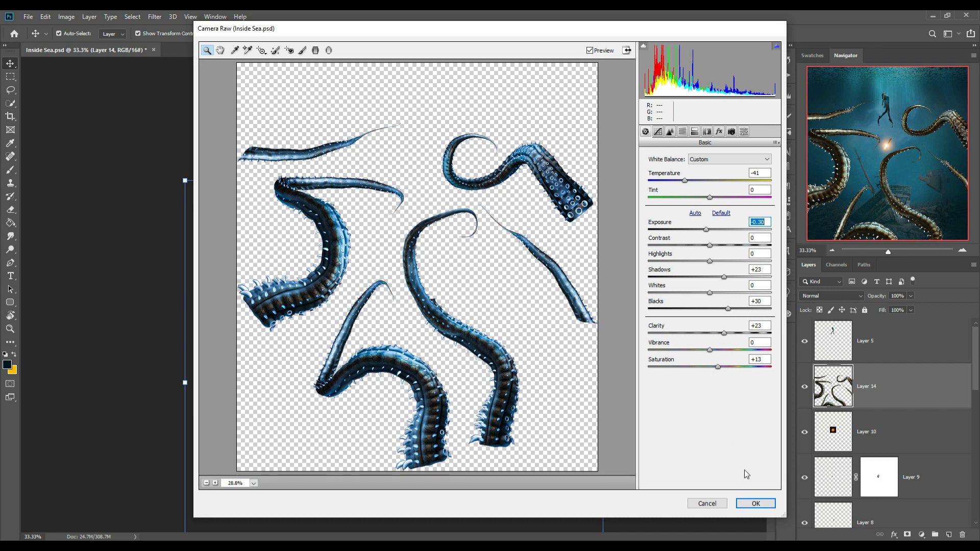
Step: Apply the Camera Raw blue grade to the tentacles
{"action": "left_click", "coordinate": [755, 503]}
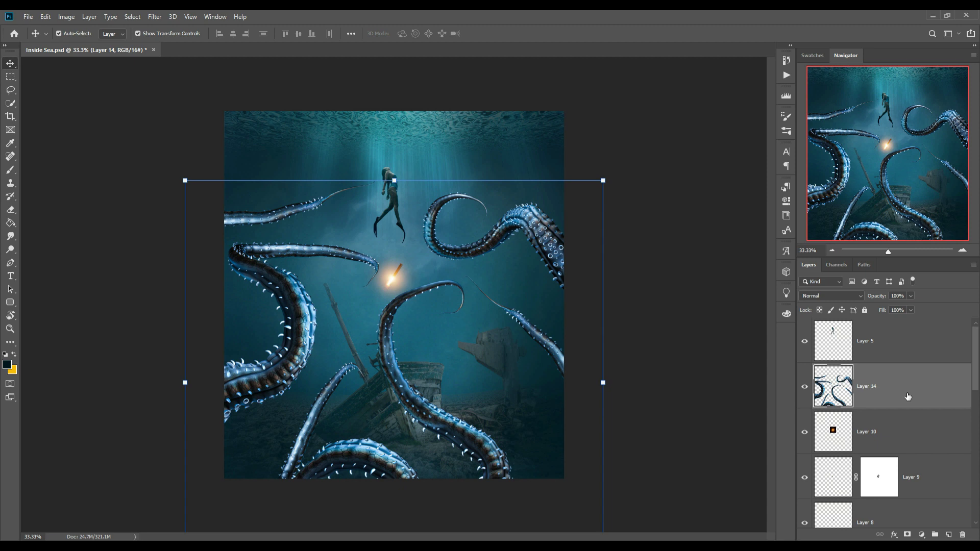
{"action": "scroll", "coordinate": [873, 435], "scroll_direction": "down", "scroll_amount": 2}
{"action": "scroll", "coordinate": [874, 434], "scroll_direction": "down", "scroll_amount": 1}
{"action": "scroll", "coordinate": [875, 432], "scroll_direction": "down", "scroll_amount": 1}
{"action": "scroll", "coordinate": [876, 430], "scroll_direction": "down", "scroll_amount": 1}
{"action": "scroll", "coordinate": [877, 431], "scroll_direction": "up", "scroll_amount": 1}
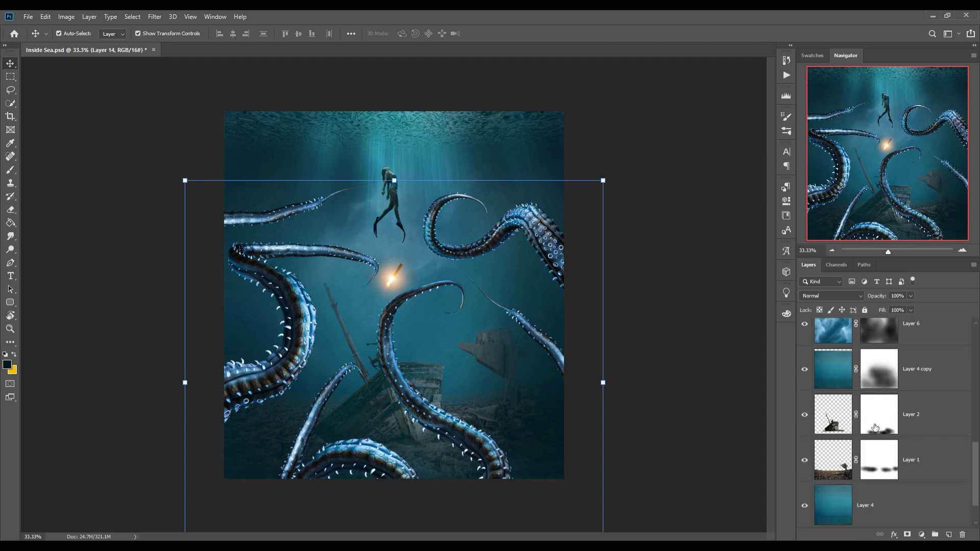
Step: Add a Curves adjustment pulled down to darken the tentacles slightly
{"action": "left_click", "coordinate": [925, 465]}
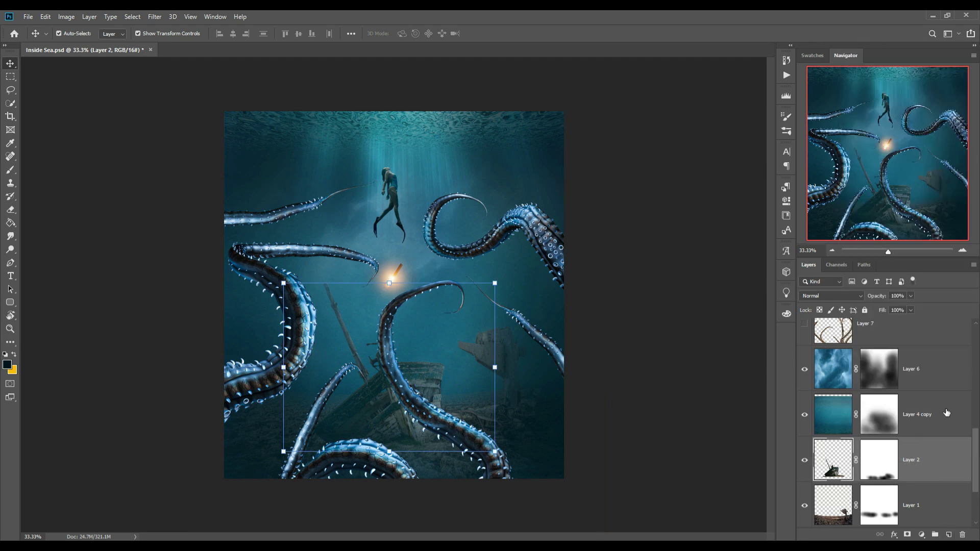
{"action": "left_click", "coordinate": [922, 534]}
{"action": "left_click", "coordinate": [914, 412]}
{"action": "left_click_drag", "start_coordinate": [712, 289], "coordinate": [717, 315]}
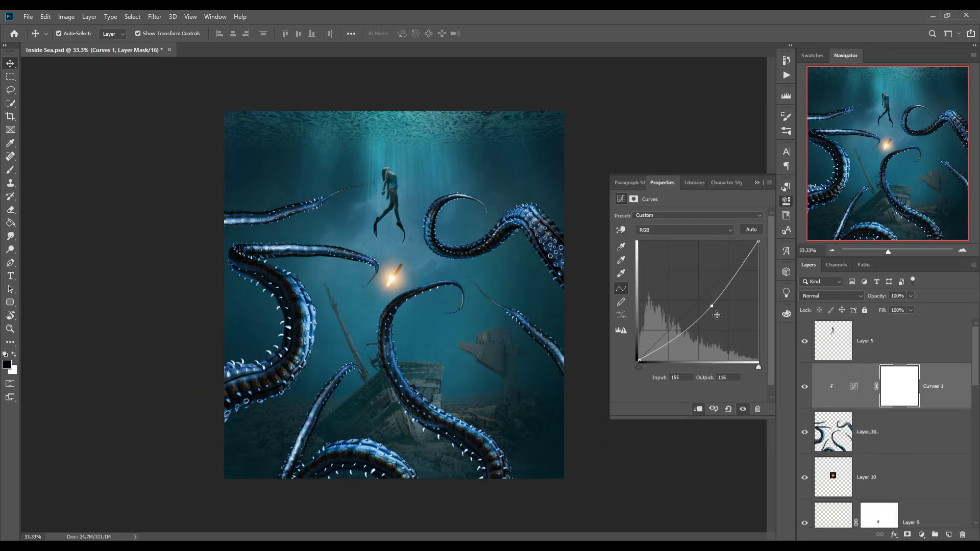
{"action": "left_click", "coordinate": [929, 395]}
Step: Add a new empty layer above ship Layer 2
{"action": "left_click", "coordinate": [908, 437]}
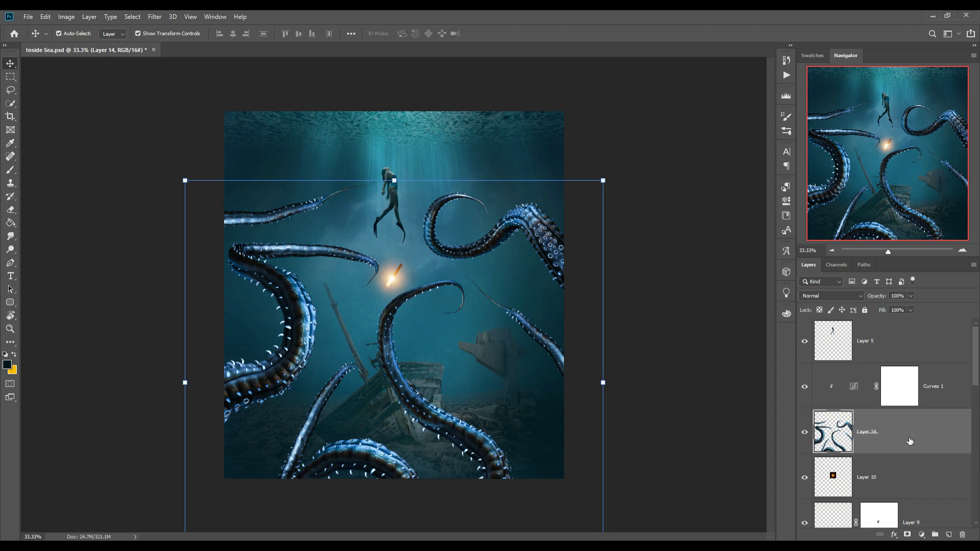
{"action": "scroll", "coordinate": [898, 476], "scroll_direction": "down", "scroll_amount": 10}
{"action": "left_click", "coordinate": [919, 398]}
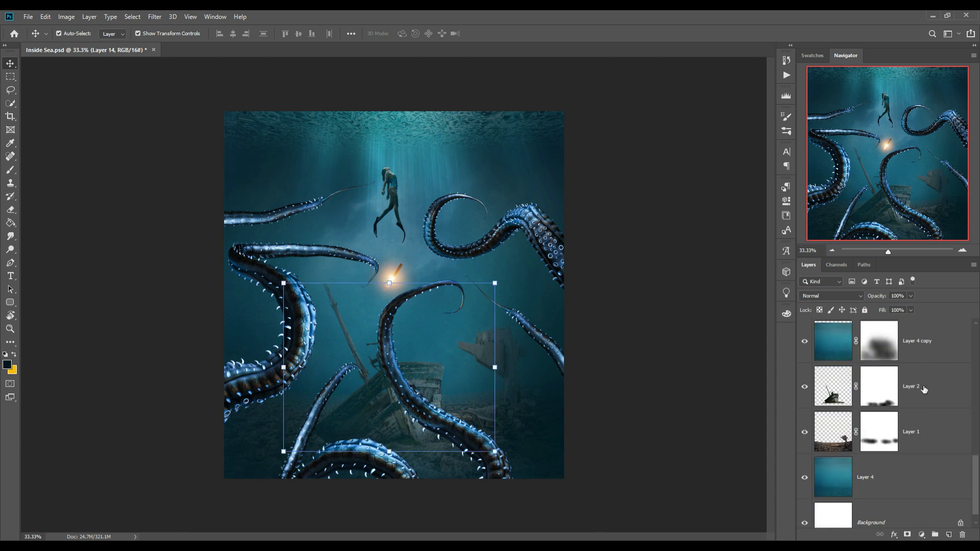
{"action": "left_click", "coordinate": [949, 535]}
Step: Set the new layer's blend mode to Linear Dodge (Add)
{"action": "right_click", "coordinate": [931, 386]}
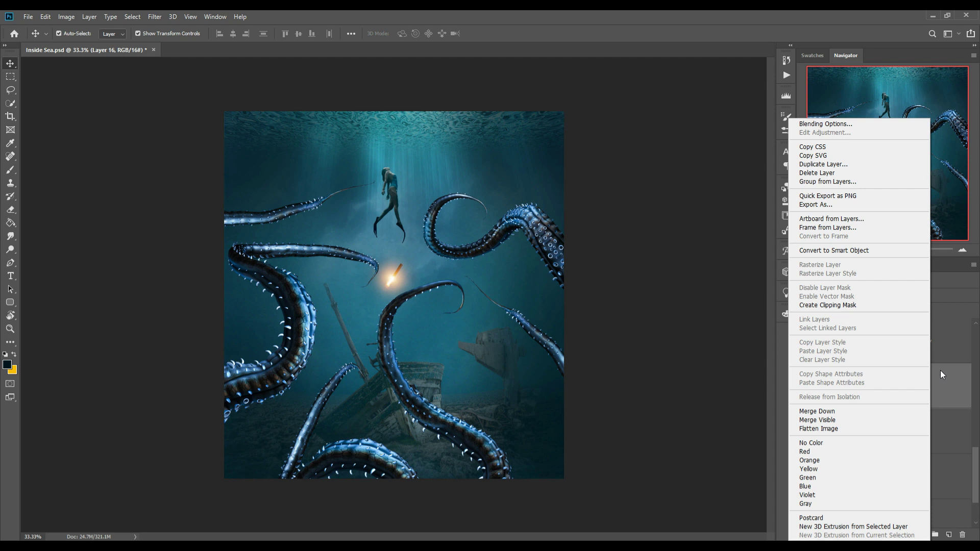
{"action": "left_click", "coordinate": [940, 370]}
{"action": "left_click", "coordinate": [850, 296]}
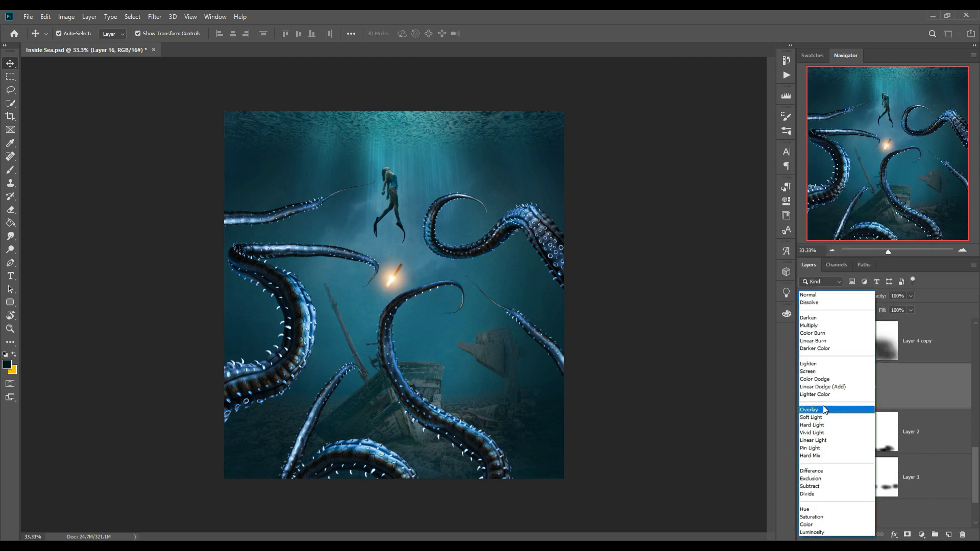
{"action": "left_click", "coordinate": [822, 387]}
Step: Add a bright yellow Solid Color fill clipped to the ship layer
{"action": "left_click", "coordinate": [922, 535]}
{"action": "left_click", "coordinate": [917, 354]}
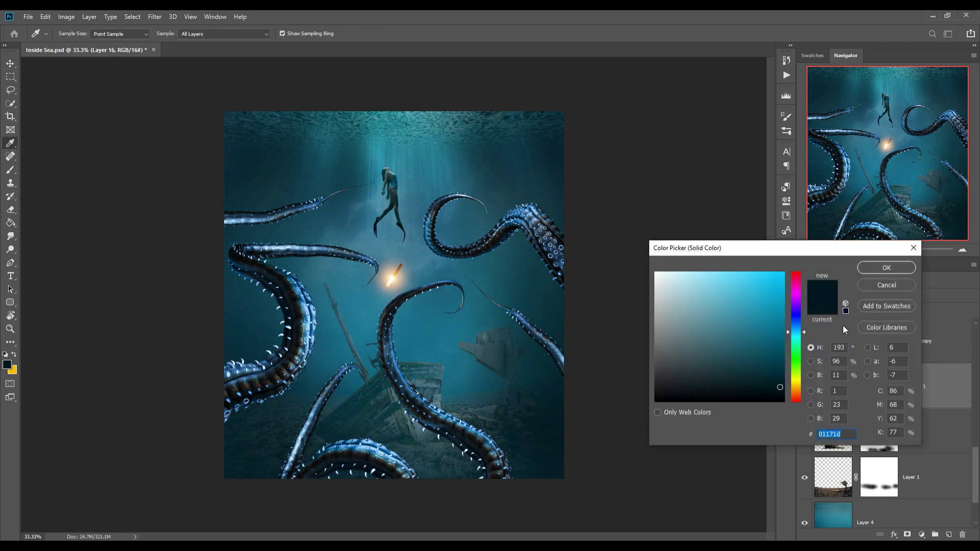
{"action": "left_click", "coordinate": [798, 382]}
{"action": "left_click", "coordinate": [785, 273]}
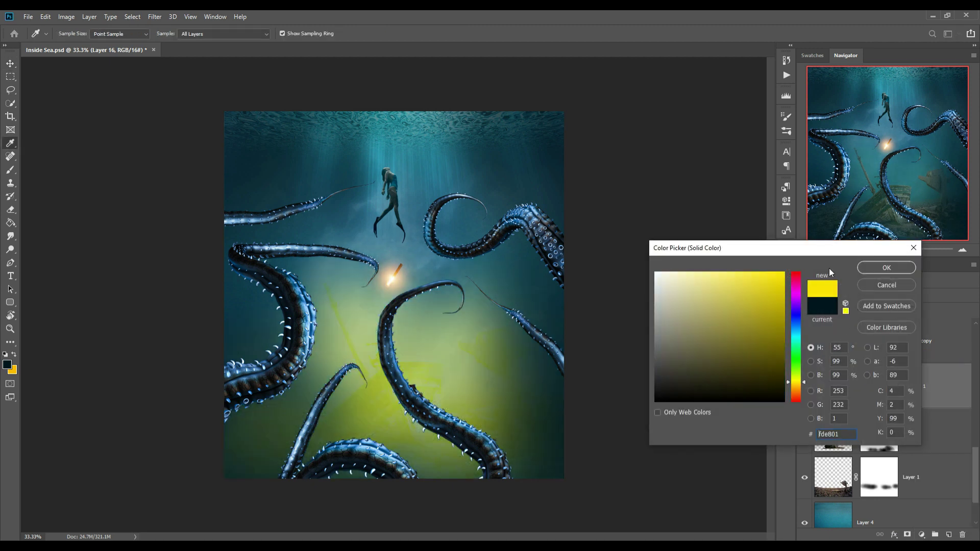
{"action": "left_click", "coordinate": [879, 267]}
{"action": "right_click", "coordinate": [921, 391]}
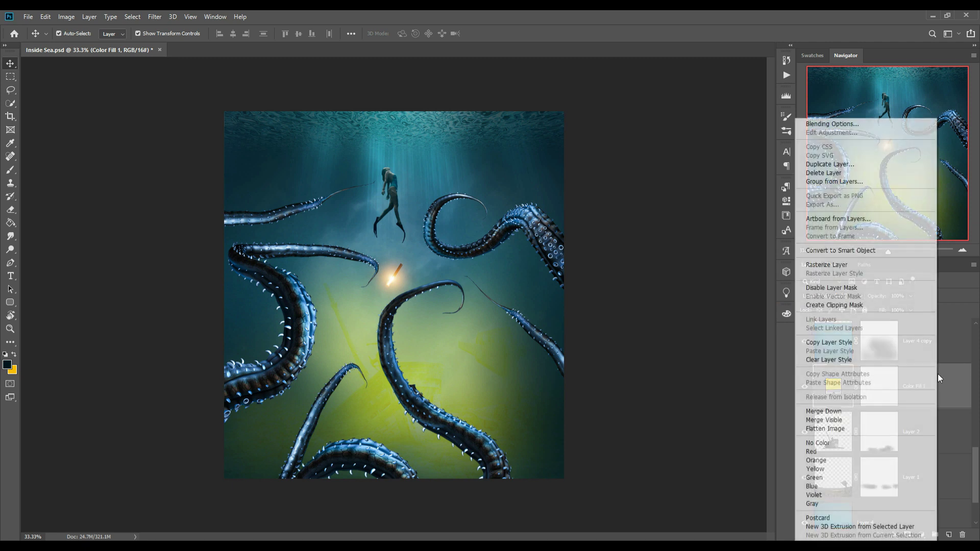
{"action": "left_click", "coordinate": [829, 305]}
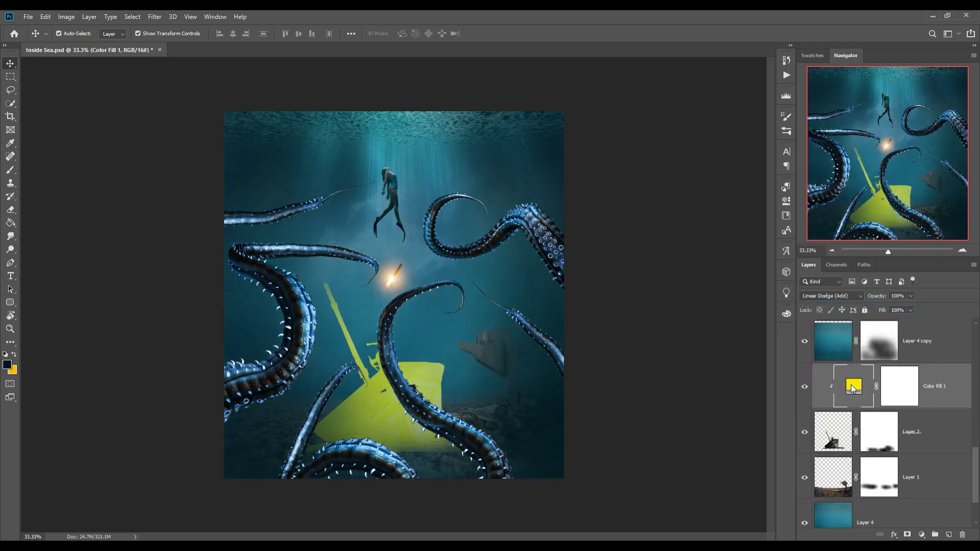
Step: Change the fill colour to orange fda701 and target its mask
{"action": "double_click", "coordinate": [852, 388]}
{"action": "left_click_drag", "start_coordinate": [808, 382], "coordinate": [804, 392]}
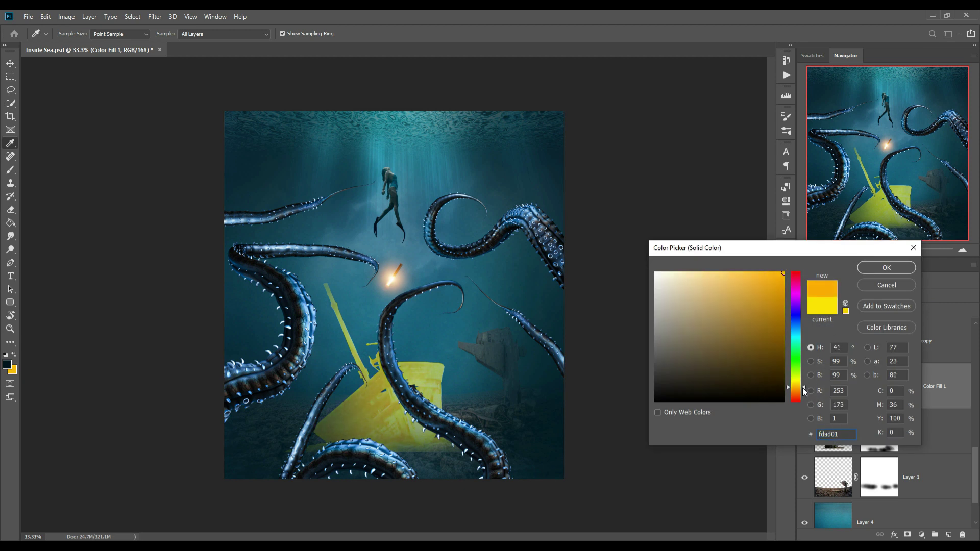
{"action": "left_click_drag", "start_coordinate": [804, 393], "coordinate": [806, 391]}
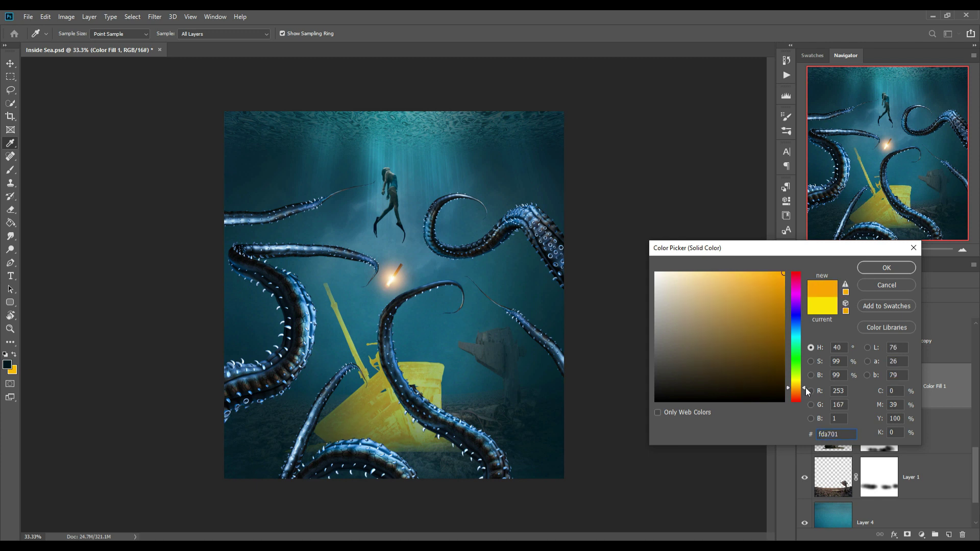
{"action": "left_click", "coordinate": [883, 268]}
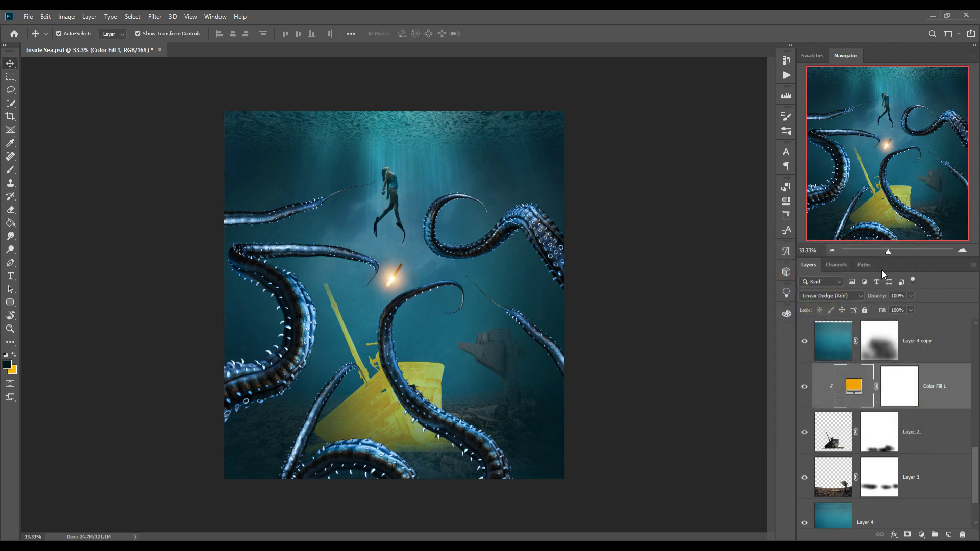
{"action": "left_click", "coordinate": [903, 396]}
{"action": "key", "text": "g"}
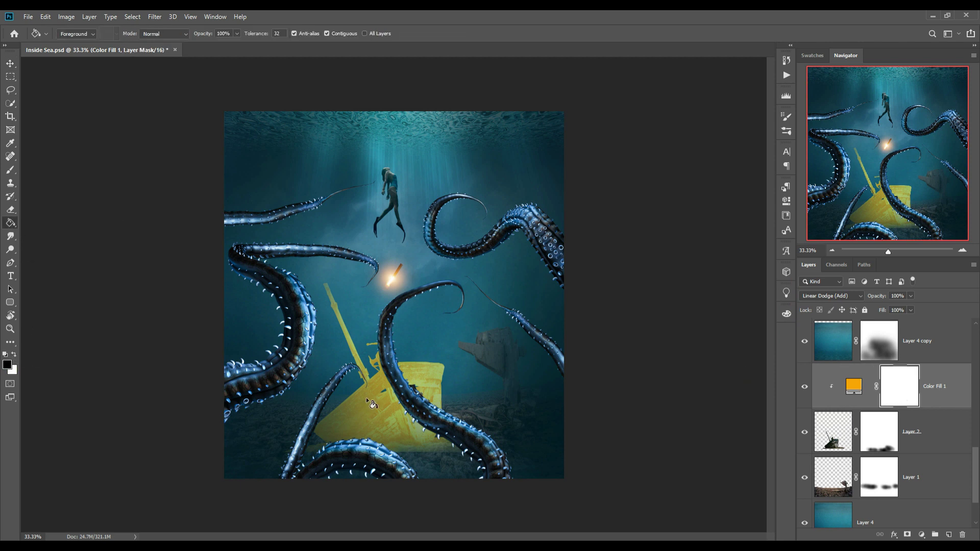
Step: Fill the Color Fill 1 mask black and set a small white brush at 100% opacity
{"action": "left_click", "coordinate": [366, 398]}
{"action": "left_click", "coordinate": [14, 355]}
{"action": "left_click", "coordinate": [10, 170]}
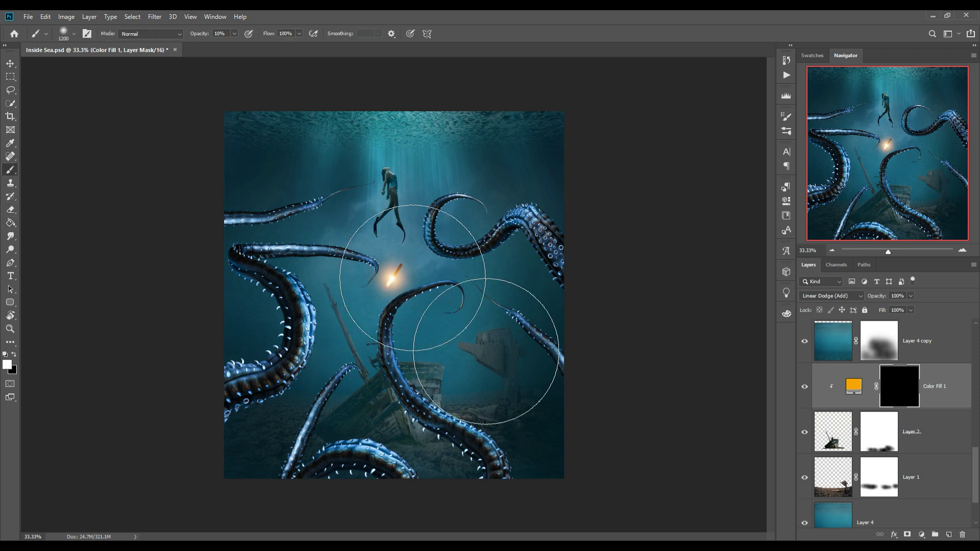
{"action": "key", "text": "bracketleft"}
{"action": "key", "text": "bracketleft"}
{"action": "key", "text": "bracketleft"}
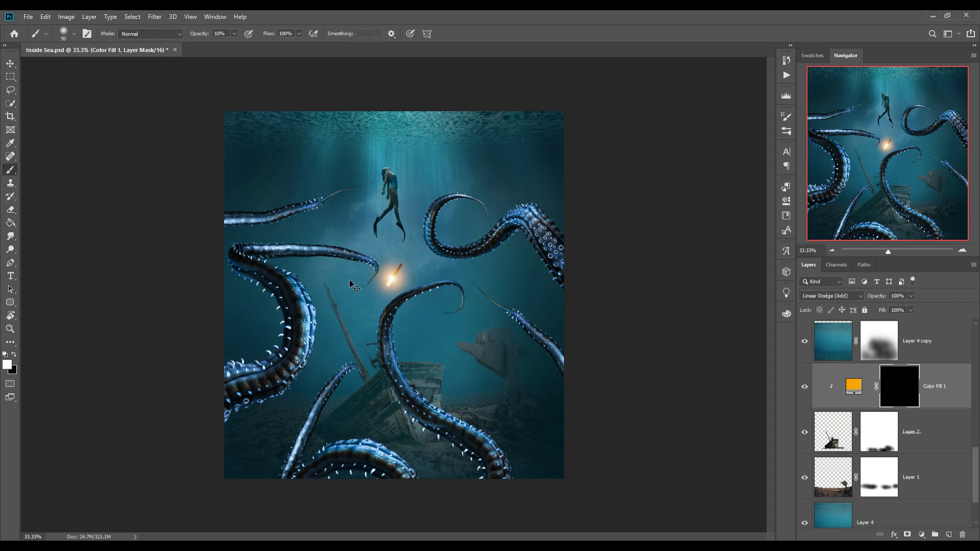
{"action": "key", "text": "ctrl+plus"}
{"action": "key", "text": "ctrl+plus"}
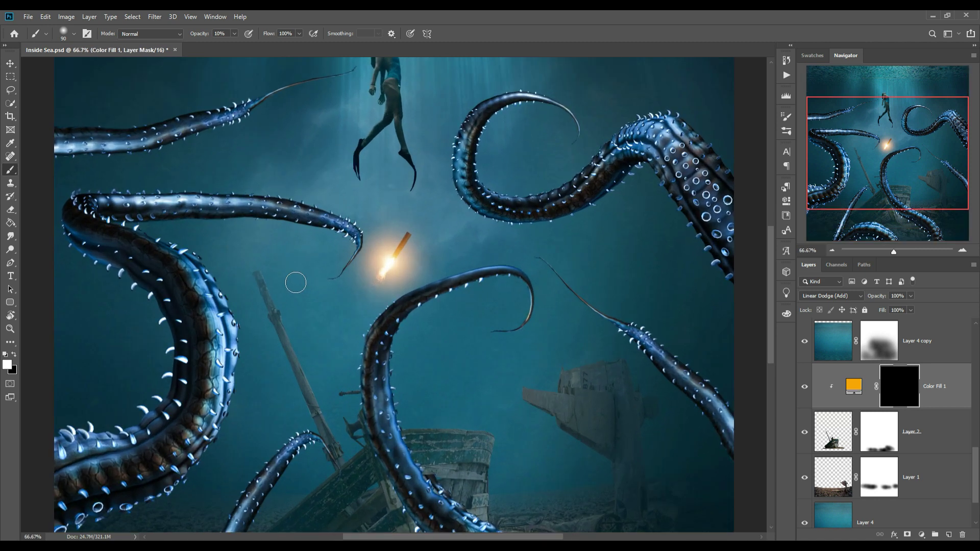
{"action": "key", "text": "bracketright"}
{"action": "left_click", "coordinate": [234, 34]}
{"action": "left_click_drag", "start_coordinate": [238, 46], "coordinate": [319, 52]}
Step: Paint the glow onto the mast top and remove spill from nearby debris with black
{"action": "left_click_drag", "start_coordinate": [302, 311], "coordinate": [295, 287]}
{"action": "key", "text": "bracketleft"}
{"action": "key", "text": "bracketleft"}
{"action": "key", "text": "bracketleft"}
{"action": "mouse_move", "coordinate": [262, 275]}
{"action": "left_mouse_down"}
{"action": "mouse_move", "coordinate": [347, 424]}
{"action": "mouse_move", "coordinate": [338, 448]}
{"action": "left_mouse_up"}
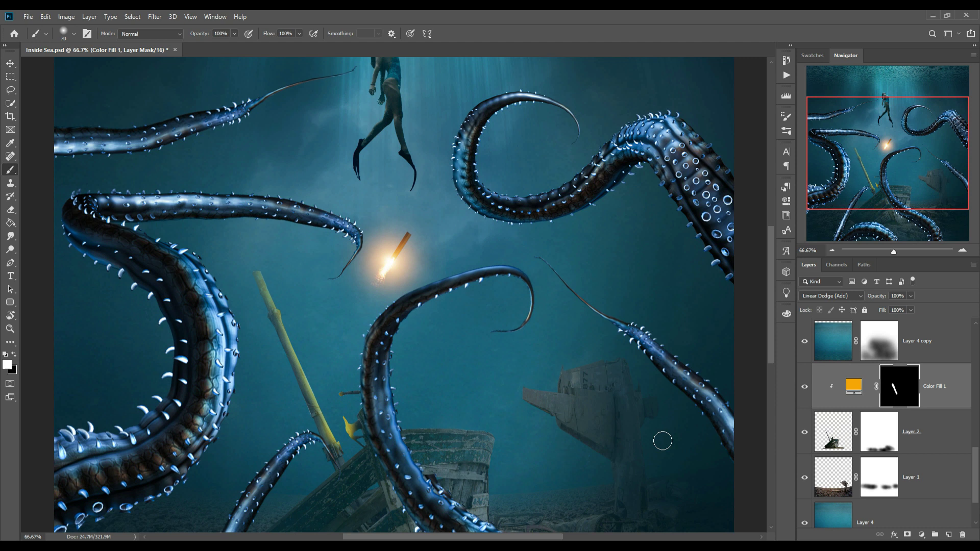
{"action": "left_click", "coordinate": [15, 354]}
{"action": "left_click_drag", "start_coordinate": [351, 423], "coordinate": [360, 431]}
Step: Paint the yellow-orange glow along the boat's hull rim and edge
{"action": "left_click", "coordinate": [14, 355]}
{"action": "left_click_drag", "start_coordinate": [432, 430], "coordinate": [511, 433]}
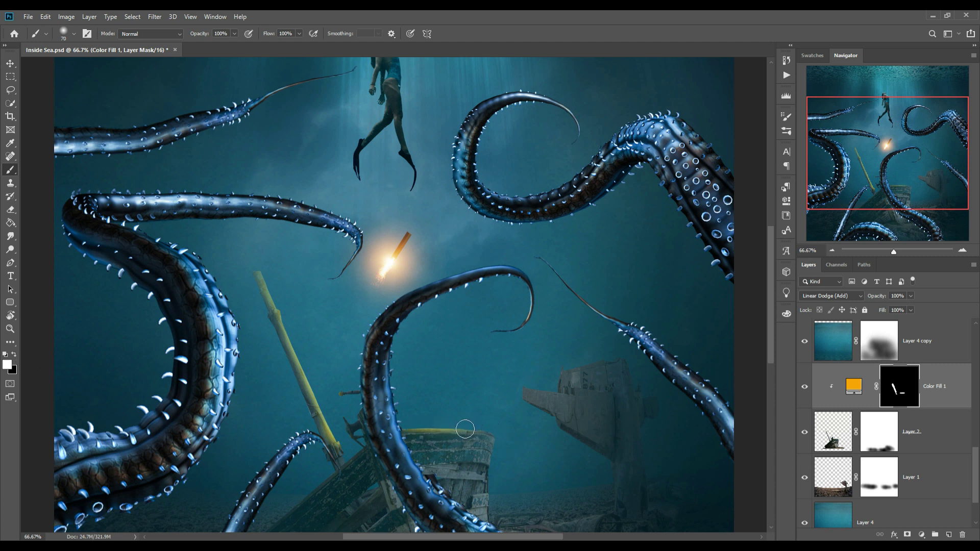
{"action": "left_click_drag", "start_coordinate": [414, 432], "coordinate": [514, 437]}
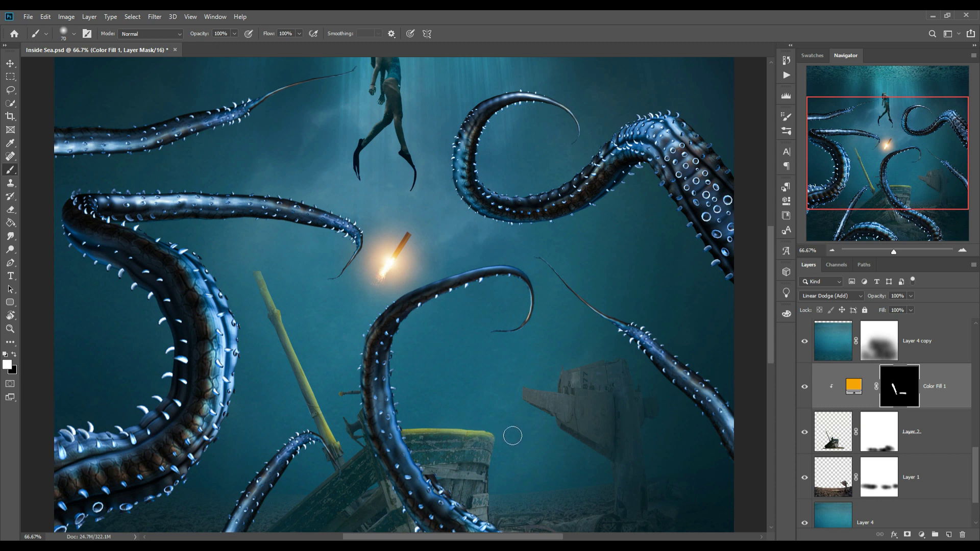
{"action": "key", "text": "bracketleft"}
{"action": "key", "text": "bracketleft"}
{"action": "key", "text": "bracketleft"}
{"action": "left_click_drag", "start_coordinate": [327, 491], "coordinate": [301, 501]}
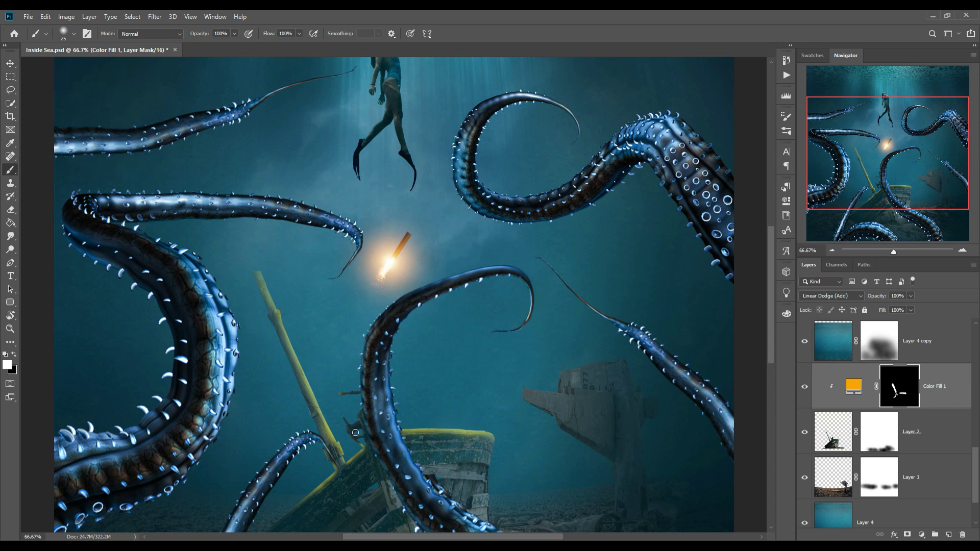
{"action": "key", "text": "bracketright"}
{"action": "mouse_move", "coordinate": [360, 462]}
{"action": "left_mouse_down"}
{"action": "mouse_move", "coordinate": [309, 506]}
{"action": "mouse_move", "coordinate": [346, 474]}
{"action": "left_mouse_up"}
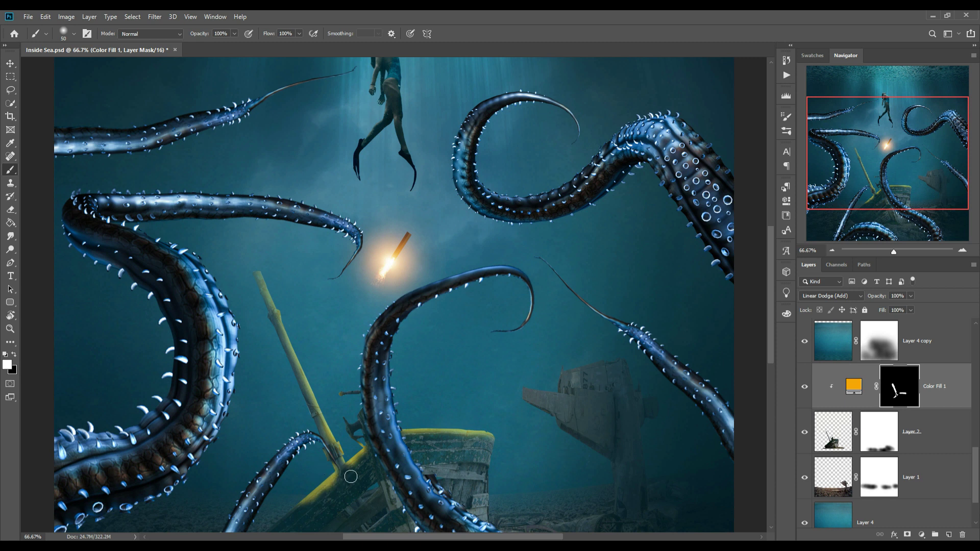
{"action": "left_click", "coordinate": [10, 76]}
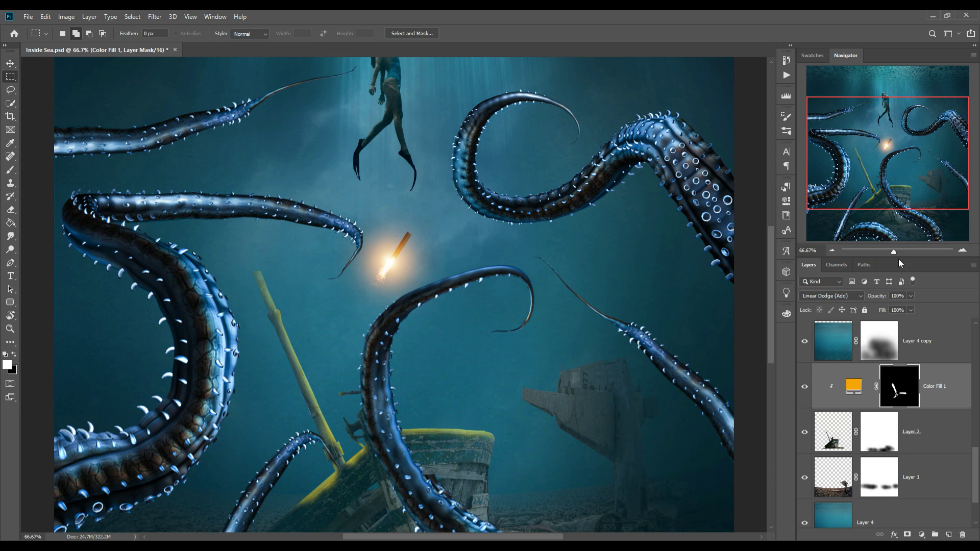
Step: Select tentacle Layer 14, zoom out, and add a new layer clipped to it
{"action": "left_click", "coordinate": [11, 64]}
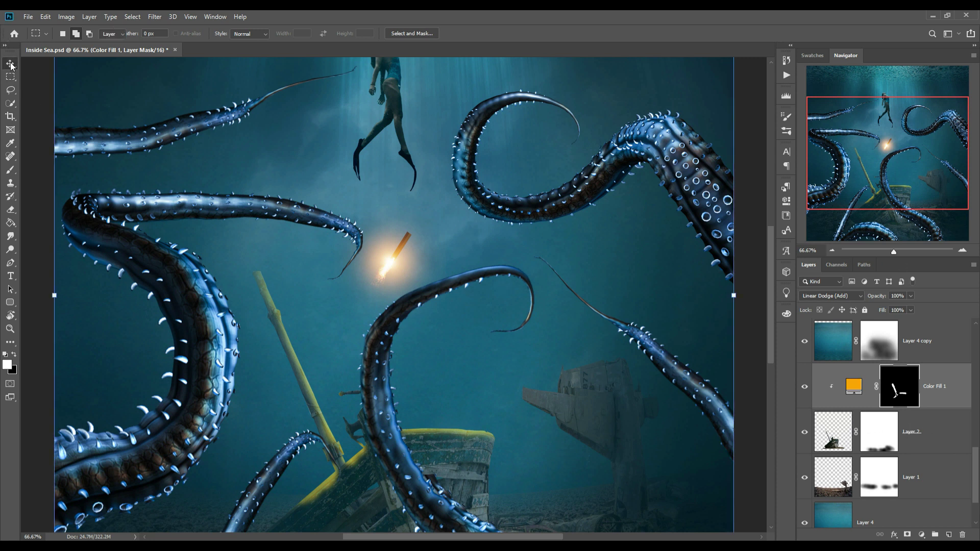
{"action": "left_click", "coordinate": [694, 147]}
{"action": "key", "text": "ctrl+minus"}
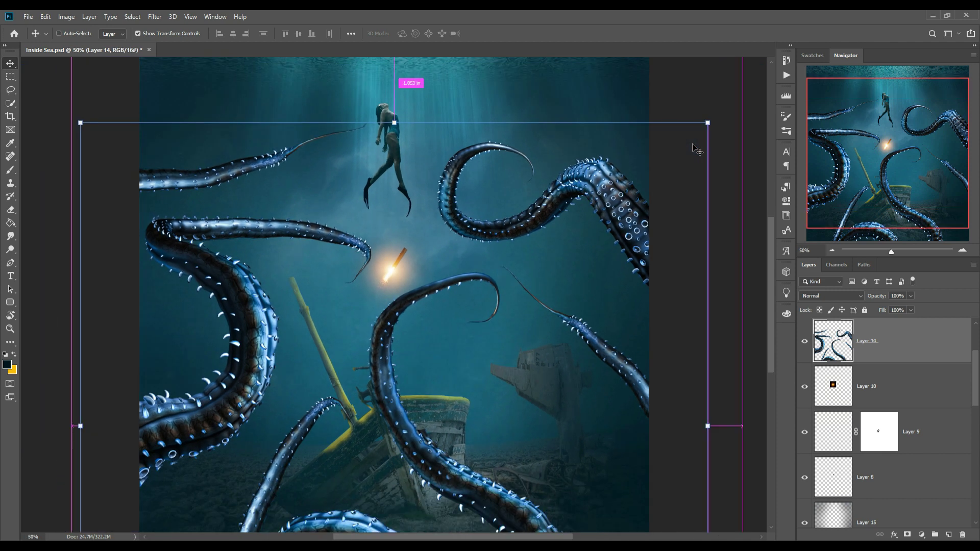
{"action": "key", "text": "ctrl+minus"}
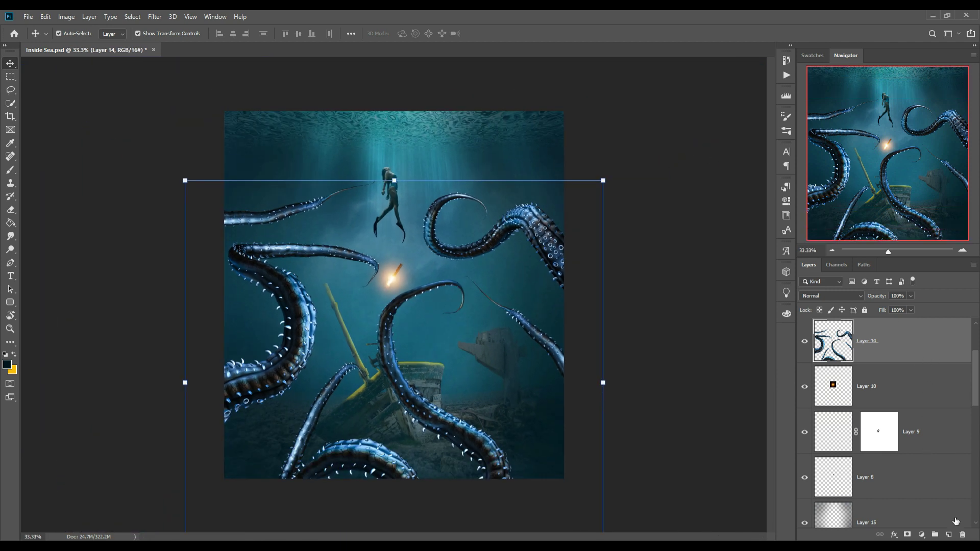
{"action": "left_click", "coordinate": [949, 535]}
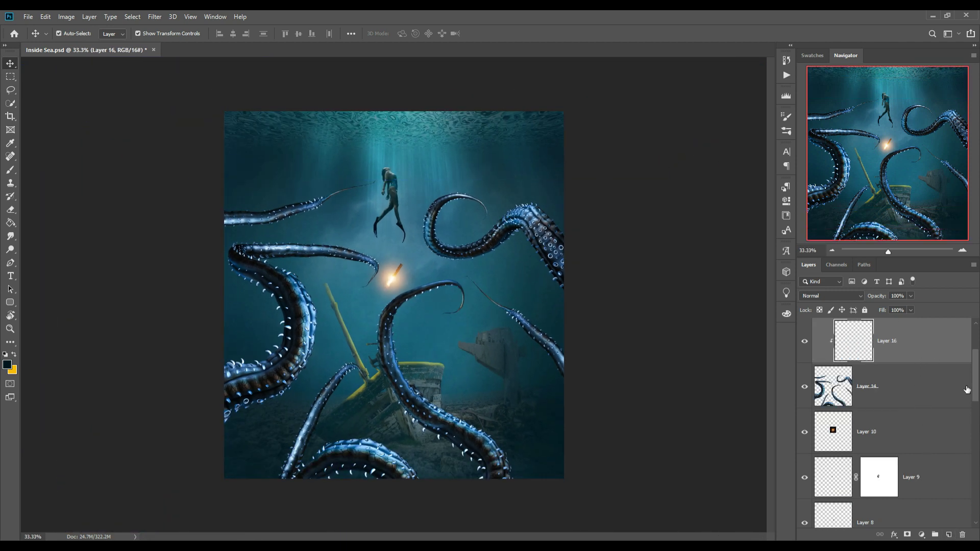
{"action": "scroll", "coordinate": [967, 389], "scroll_direction": "up", "scroll_amount": 2}
Step: Set up a large 300px brush with a sampled dark teal at 12% opacity
{"action": "left_click", "coordinate": [11, 170]}
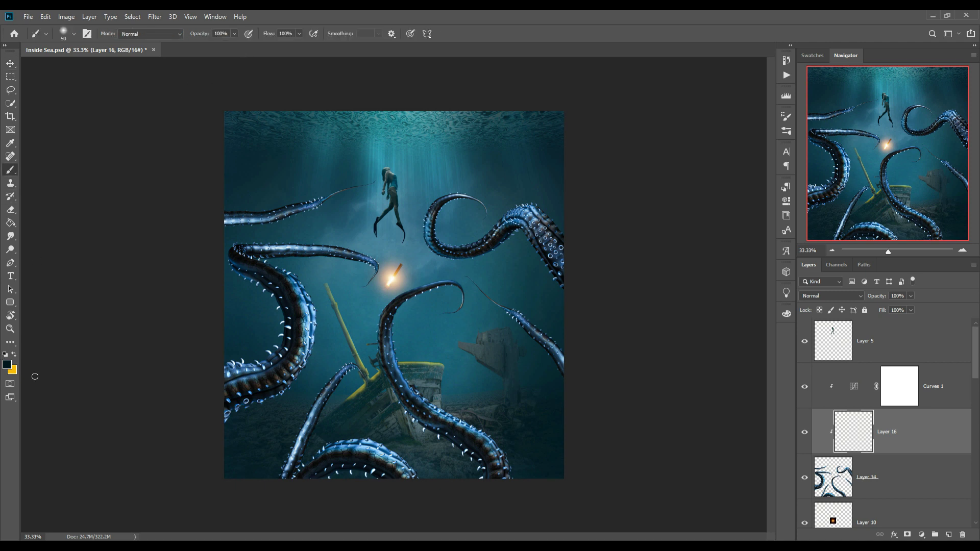
{"action": "left_click", "coordinate": [8, 366]}
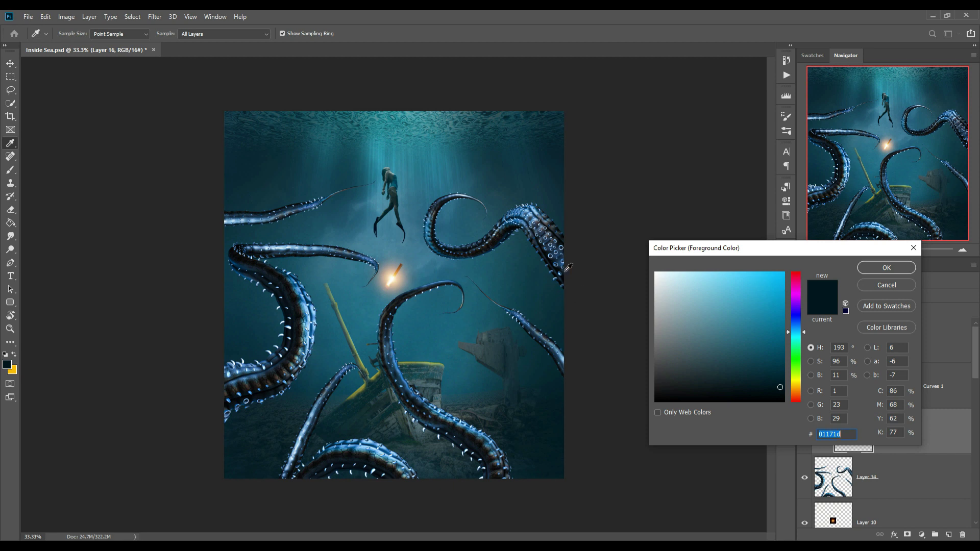
{"action": "left_click", "coordinate": [562, 311]}
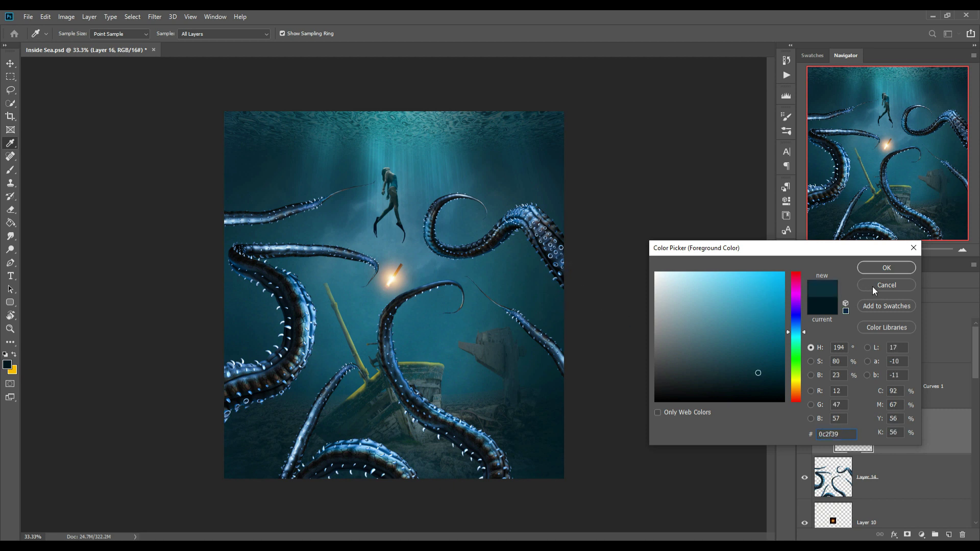
{"action": "left_click", "coordinate": [866, 268]}
{"action": "key", "text": "bracketright"}
{"action": "key", "text": "bracketright"}
{"action": "key", "text": "bracketright"}
{"action": "key", "text": "bracketright"}
{"action": "key", "text": "bracketright"}
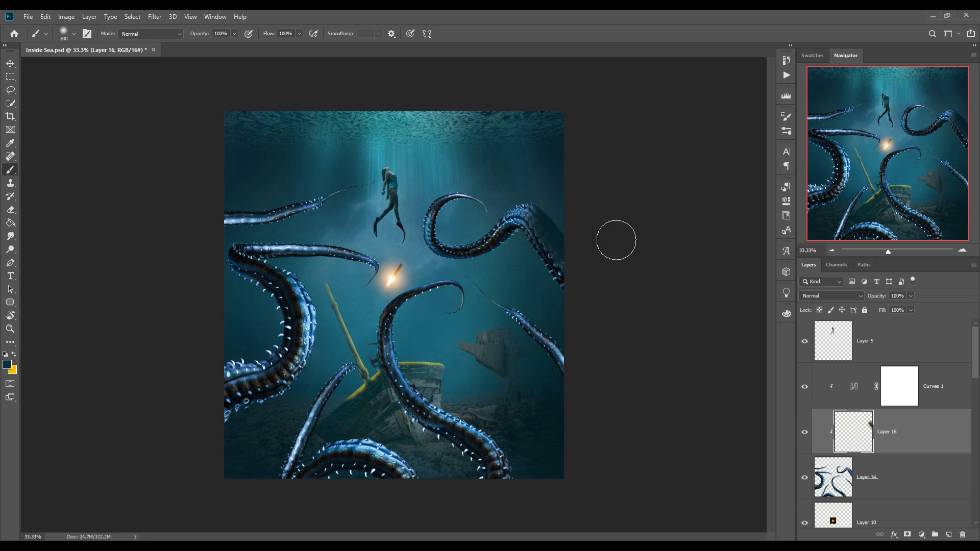
{"action": "key", "text": "ctrl+z"}
{"action": "left_click", "coordinate": [235, 34]}
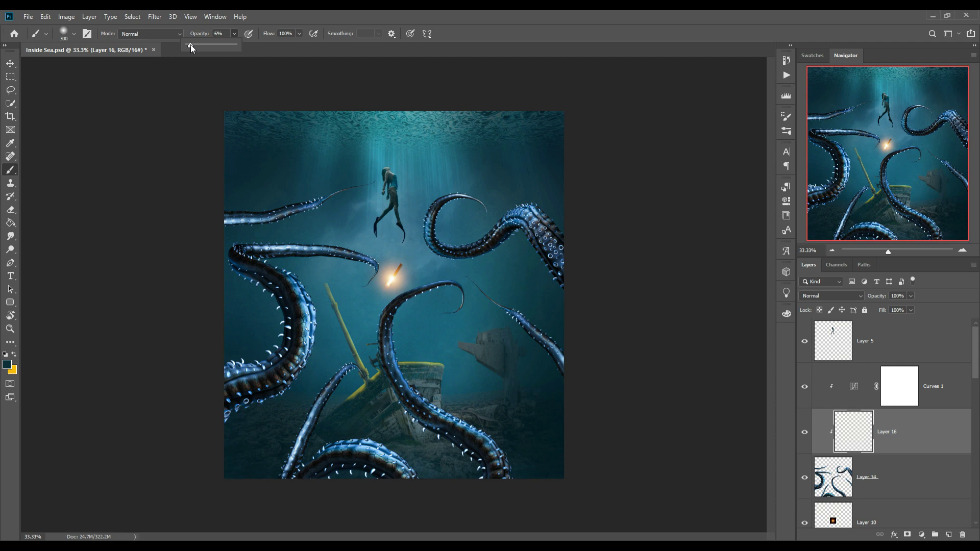
{"action": "mouse_move", "coordinate": [586, 274]}
{"action": "left_mouse_down"}
{"action": "mouse_move", "coordinate": [548, 218]}
{"action": "mouse_move", "coordinate": [564, 251]}
{"action": "mouse_move", "coordinate": [536, 227]}
{"action": "left_mouse_up"}
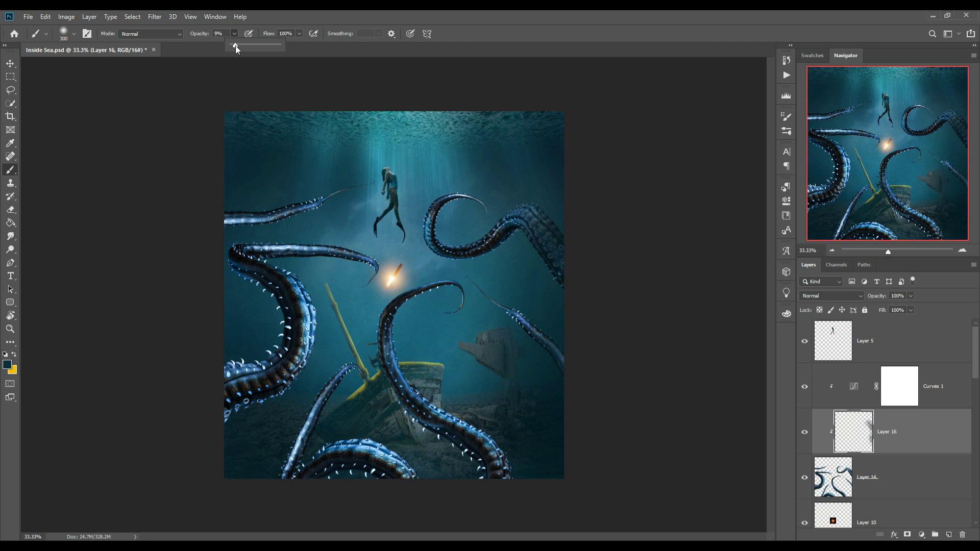
{"action": "left_click", "coordinate": [506, 447]}
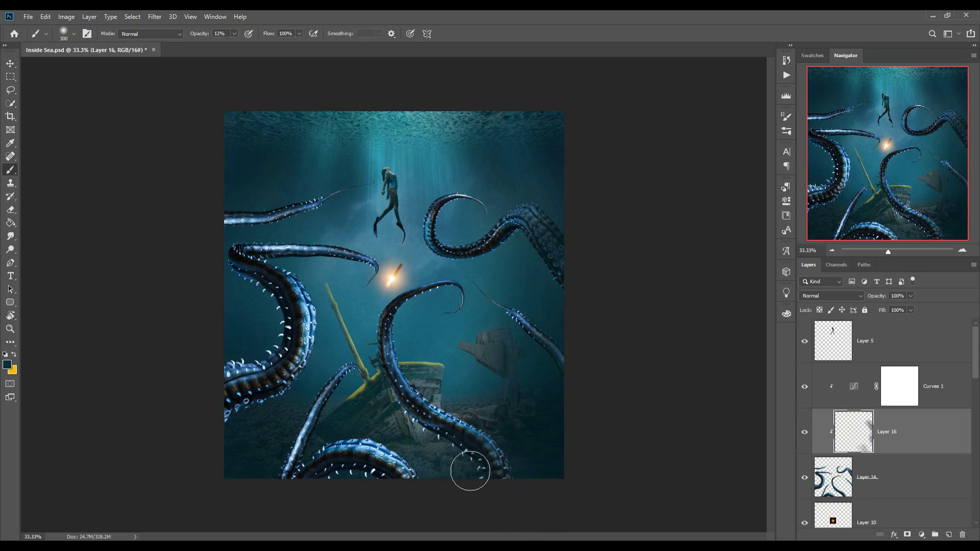
Step: Paint dark teal over the tentacle tips and the lower and left seabed
{"action": "left_click_drag", "start_coordinate": [513, 452], "coordinate": [510, 468]}
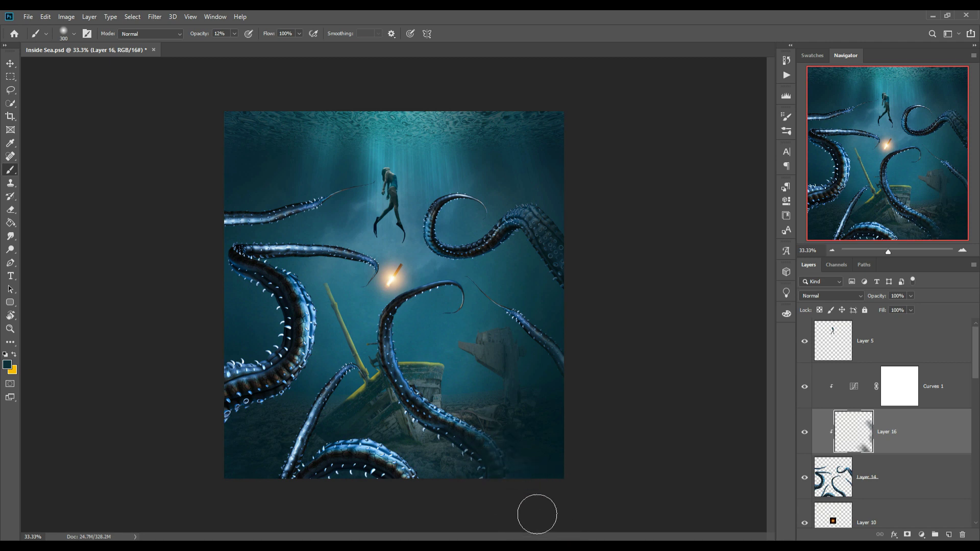
{"action": "left_click", "coordinate": [387, 473]}
{"action": "left_click_drag", "start_coordinate": [386, 473], "coordinate": [397, 468]}
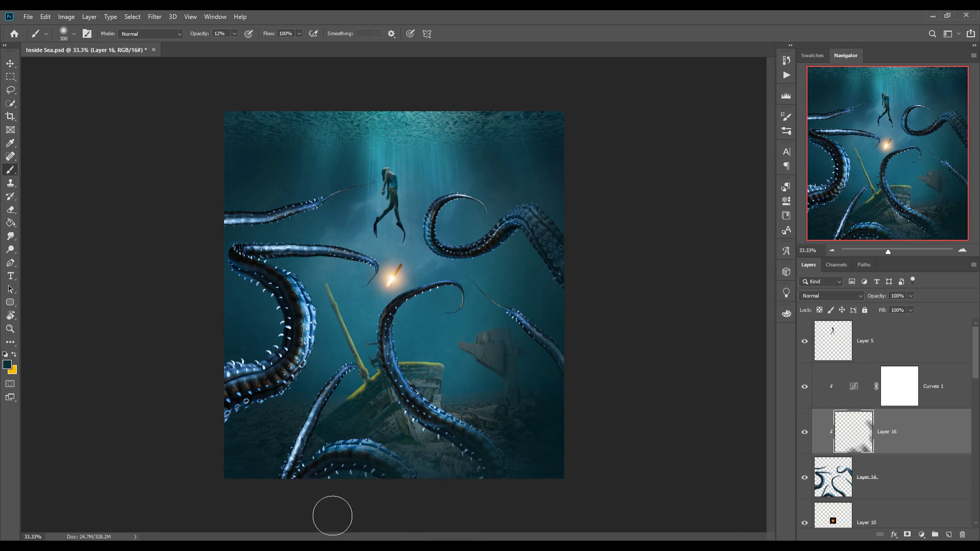
{"action": "mouse_move", "coordinate": [289, 498]}
{"action": "left_mouse_down"}
{"action": "mouse_move", "coordinate": [332, 439]}
{"action": "mouse_move", "coordinate": [374, 503]}
{"action": "left_mouse_up"}
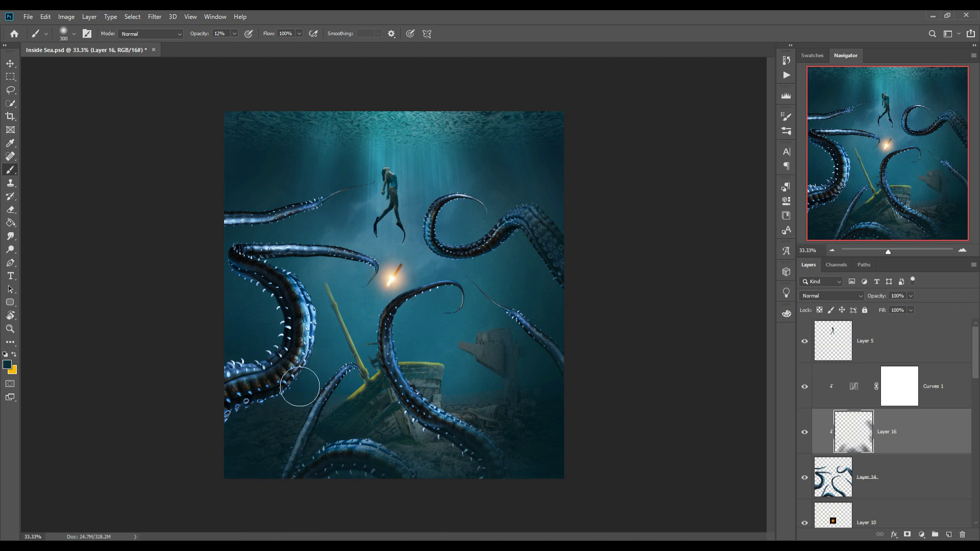
{"action": "mouse_move", "coordinate": [298, 378]}
{"action": "left_mouse_down"}
{"action": "mouse_move", "coordinate": [271, 430]}
{"action": "mouse_move", "coordinate": [274, 383]}
{"action": "mouse_move", "coordinate": [281, 390]}
{"action": "mouse_move", "coordinate": [258, 307]}
{"action": "mouse_move", "coordinate": [301, 338]}
{"action": "mouse_move", "coordinate": [257, 294]}
{"action": "mouse_move", "coordinate": [286, 317]}
{"action": "mouse_move", "coordinate": [283, 357]}
{"action": "mouse_move", "coordinate": [244, 379]}
{"action": "mouse_move", "coordinate": [280, 416]}
{"action": "mouse_move", "coordinate": [252, 431]}
{"action": "left_mouse_up"}
{"action": "mouse_move", "coordinate": [285, 223]}
{"action": "left_mouse_down"}
{"action": "mouse_move", "coordinate": [267, 218]}
{"action": "mouse_move", "coordinate": [246, 244]}
{"action": "mouse_move", "coordinate": [266, 239]}
{"action": "mouse_move", "coordinate": [241, 256]}
{"action": "mouse_move", "coordinate": [208, 240]}
{"action": "mouse_move", "coordinate": [261, 301]}
{"action": "mouse_move", "coordinate": [289, 403]}
{"action": "mouse_move", "coordinate": [265, 401]}
{"action": "mouse_move", "coordinate": [254, 383]}
{"action": "mouse_move", "coordinate": [245, 418]}
{"action": "left_mouse_up"}
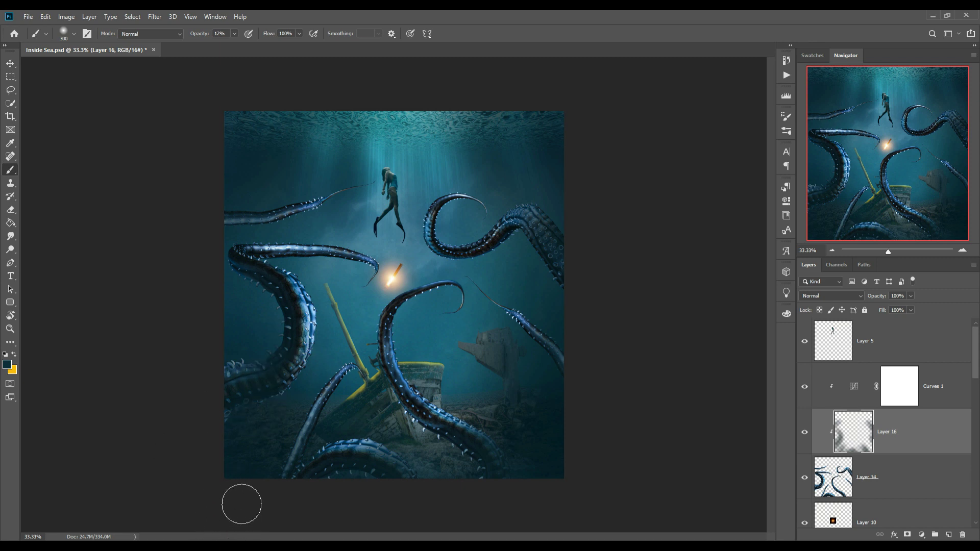
{"action": "mouse_move", "coordinate": [279, 470]}
{"action": "left_mouse_down"}
{"action": "mouse_move", "coordinate": [252, 427]}
{"action": "mouse_move", "coordinate": [245, 437]}
{"action": "left_mouse_up"}
Step: Add a new layer above Curves 1 set to Linear Dodge (Add) blend mode
{"action": "left_click", "coordinate": [10, 64]}
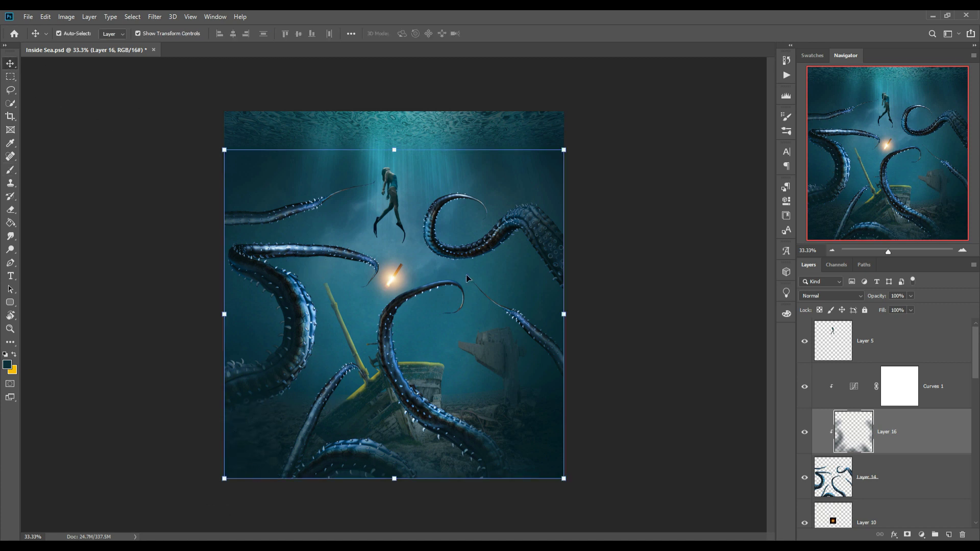
{"action": "left_click", "coordinate": [955, 386]}
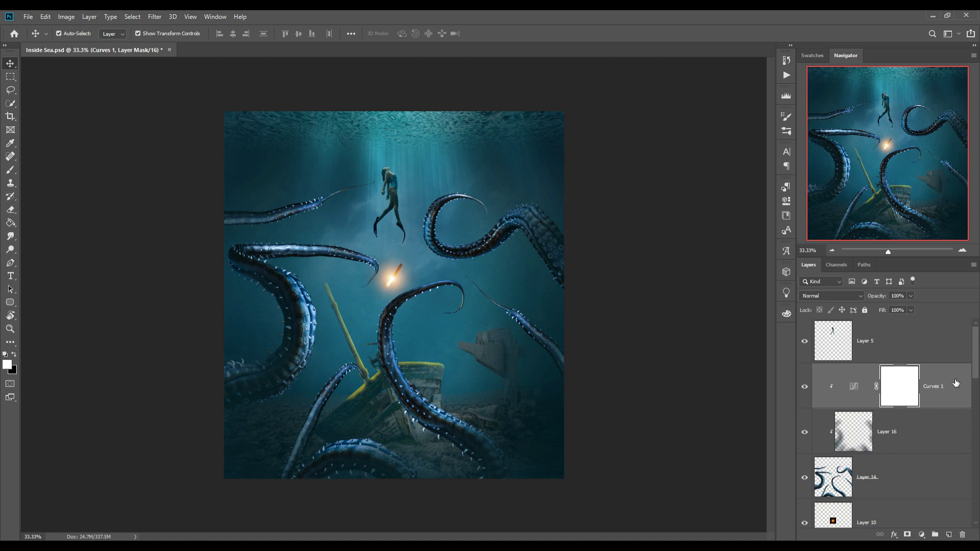
{"action": "left_click", "coordinate": [952, 534]}
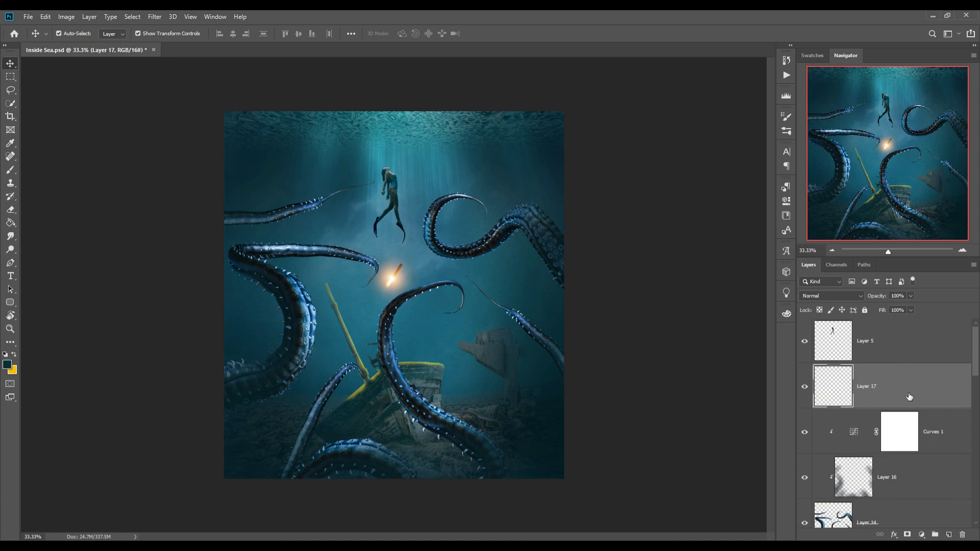
{"action": "left_click", "coordinate": [831, 296]}
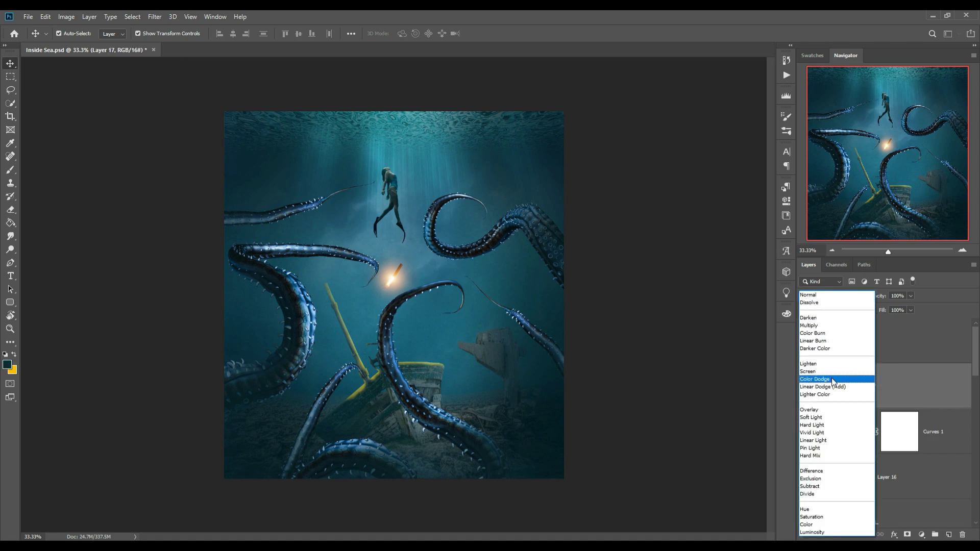
{"action": "left_click", "coordinate": [832, 387]}
Step: Add a dark Solid Color fill layer and clip it to the tentacle layer
{"action": "left_click", "coordinate": [922, 535]}
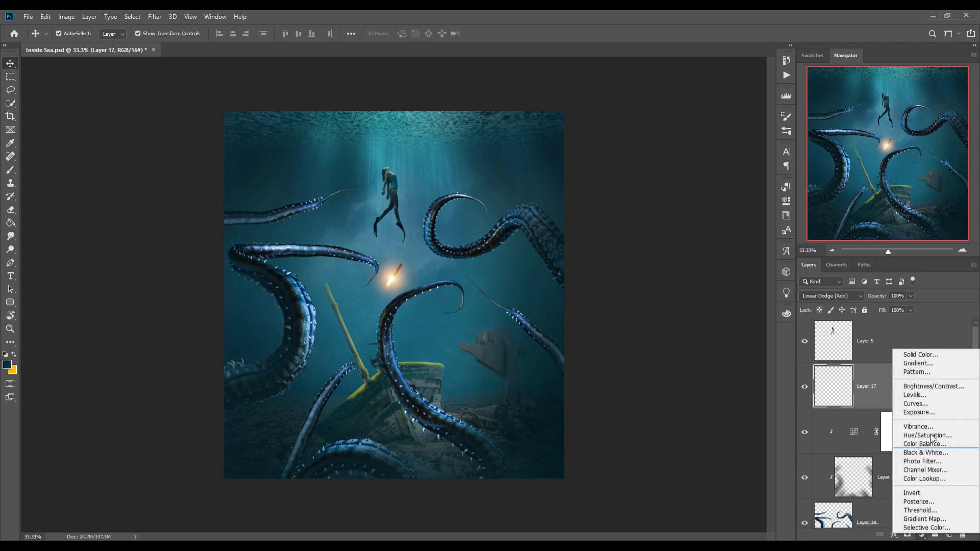
{"action": "left_click", "coordinate": [921, 355]}
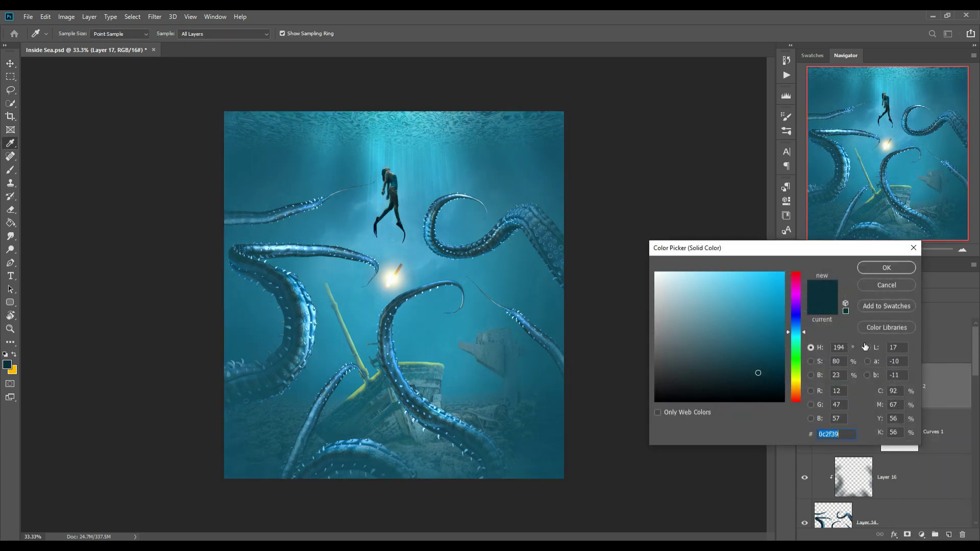
{"action": "left_click", "coordinate": [914, 249]}
{"action": "right_click", "coordinate": [935, 385]}
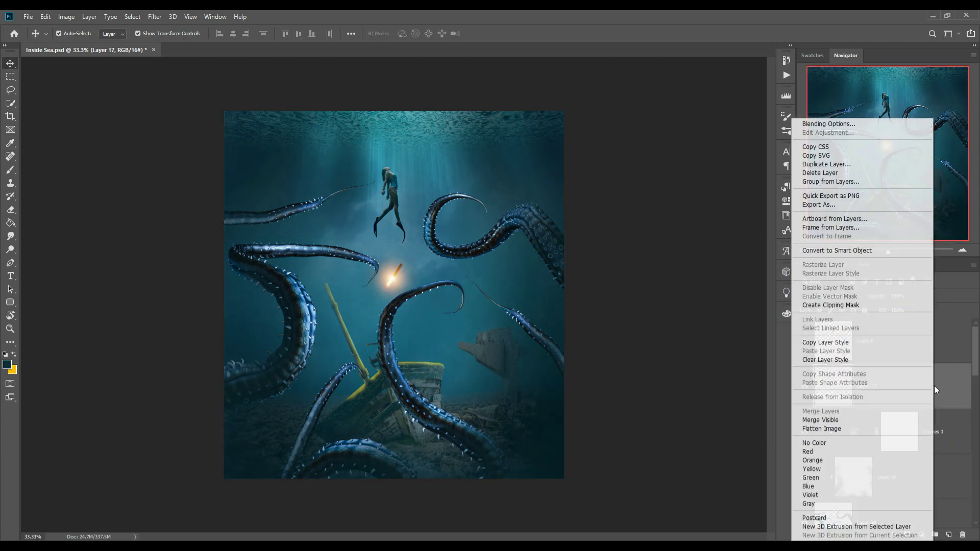
{"action": "left_click", "coordinate": [828, 306]}
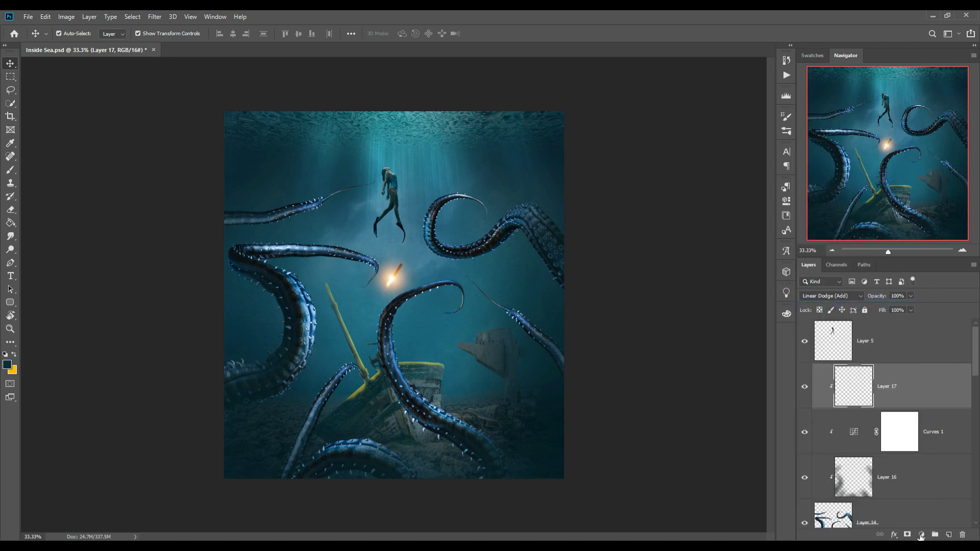
Step: Add another Solid Color fill layer coloured a warm orange
{"action": "left_click", "coordinate": [921, 536]}
{"action": "left_click", "coordinate": [917, 354]}
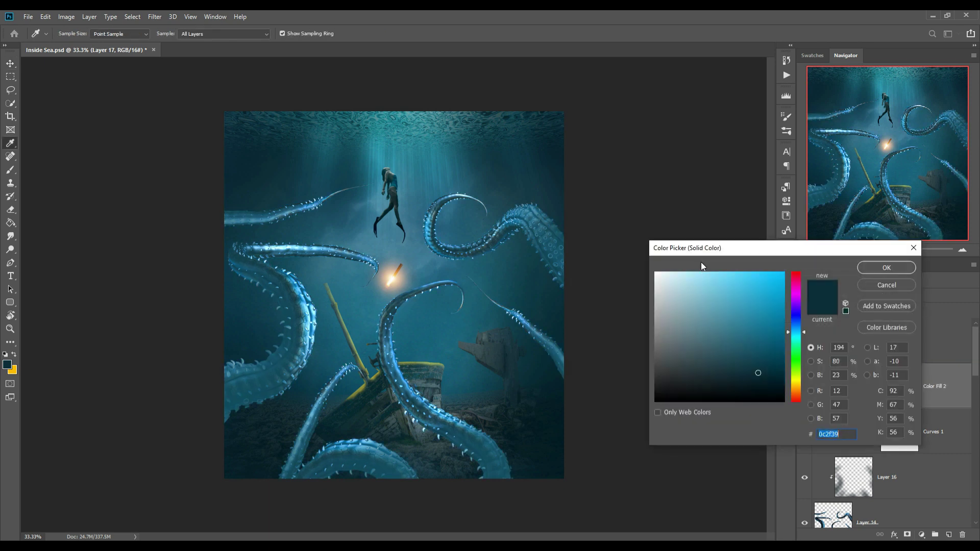
{"action": "left_click", "coordinate": [785, 273]}
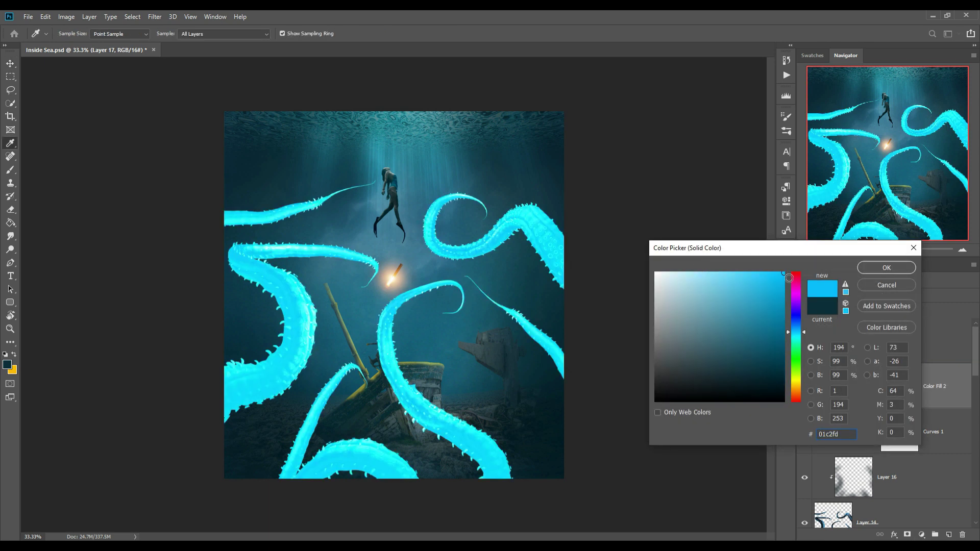
{"action": "left_click_drag", "start_coordinate": [805, 335], "coordinate": [815, 395]}
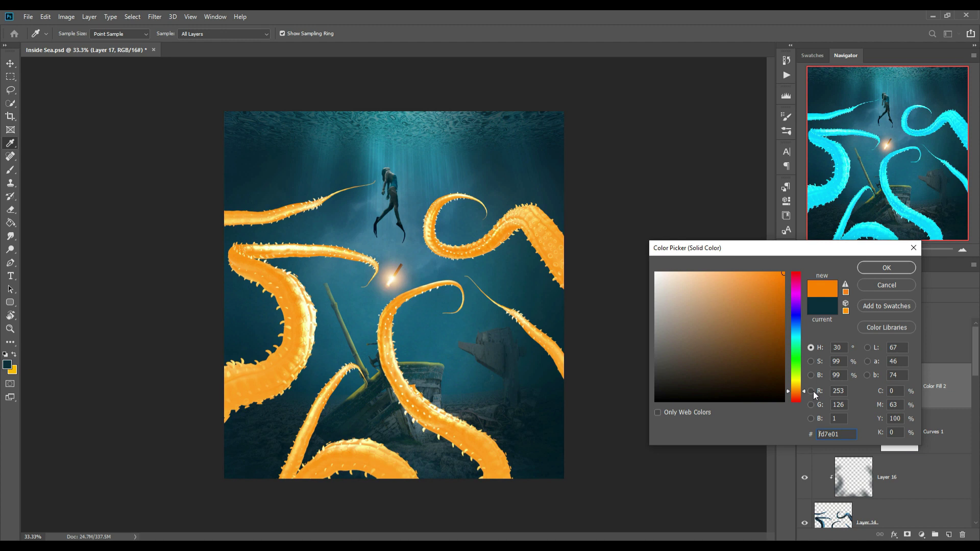
{"action": "left_click_drag", "start_coordinate": [806, 395], "coordinate": [807, 395]}
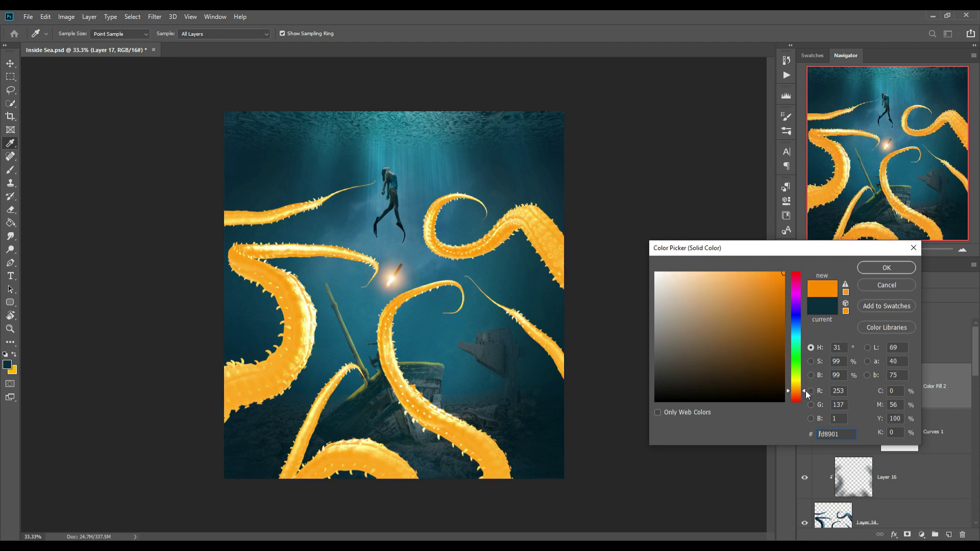
{"action": "left_click", "coordinate": [868, 270]}
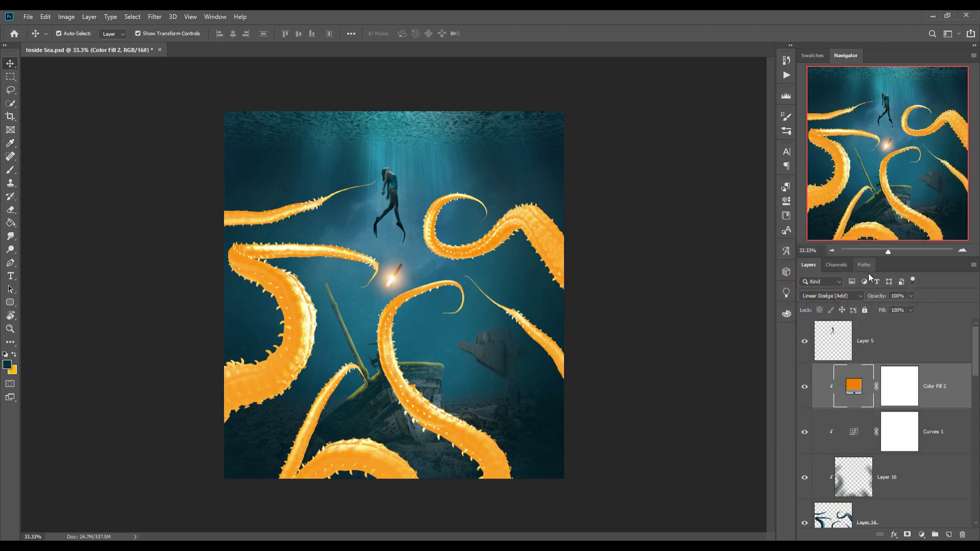
Step: Fill the orange fill's mask black and set a smaller brush at full opacity
{"action": "left_click", "coordinate": [896, 398]}
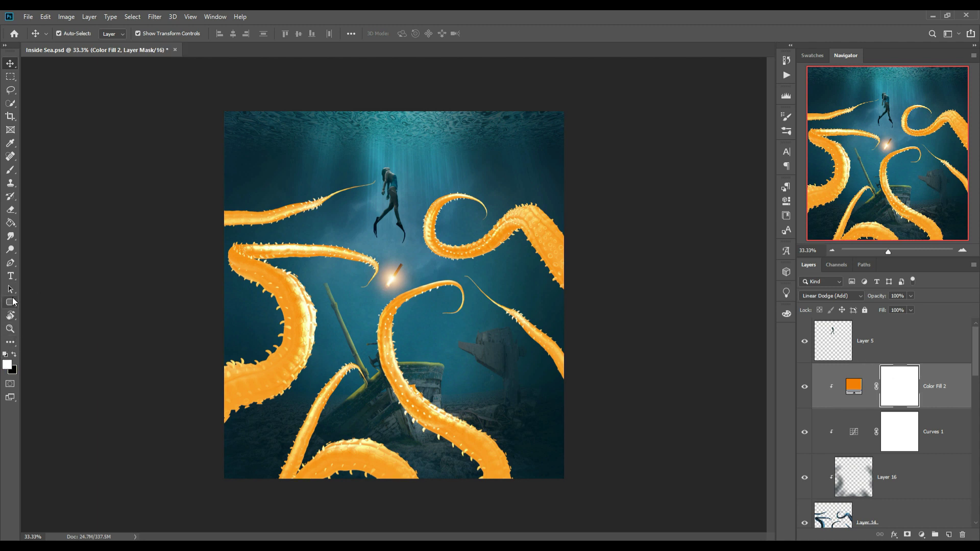
{"action": "left_click", "coordinate": [10, 225]}
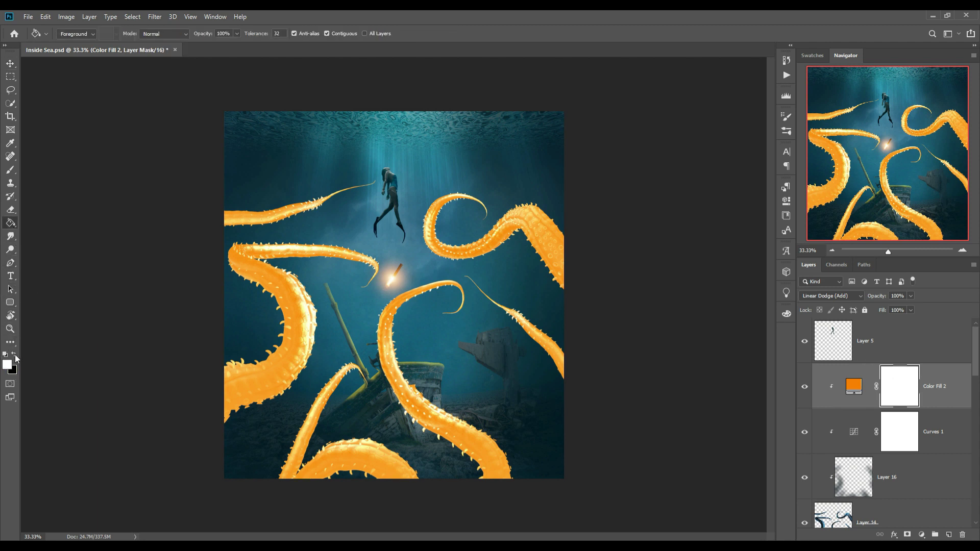
{"action": "left_click", "coordinate": [237, 252]}
{"action": "left_click", "coordinate": [10, 64]}
{"action": "left_click", "coordinate": [14, 174]}
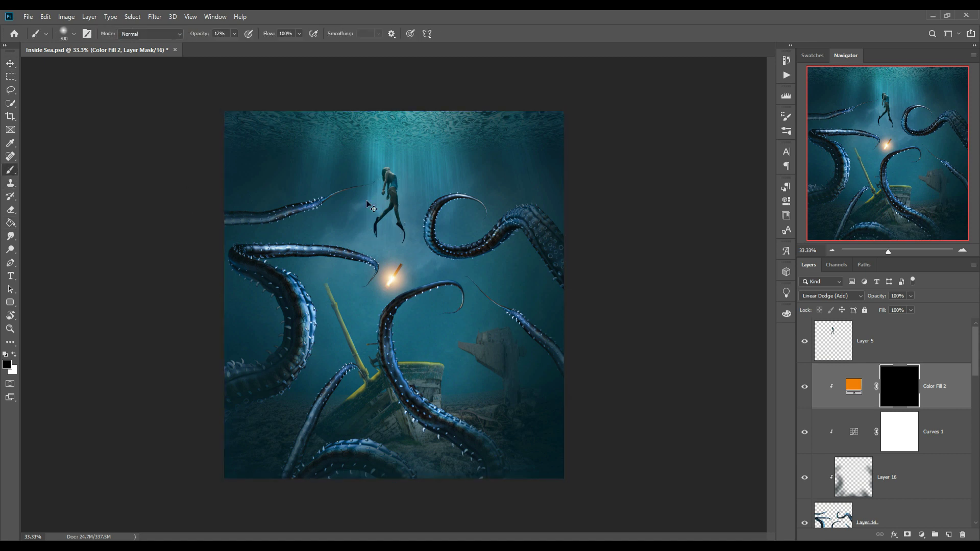
{"action": "key", "text": "ctrl+plus"}
{"action": "key", "text": "ctrl+plus"}
{"action": "key", "text": "bracketleft"}
{"action": "key", "text": "bracketleft"}
{"action": "key", "text": "bracketleft"}
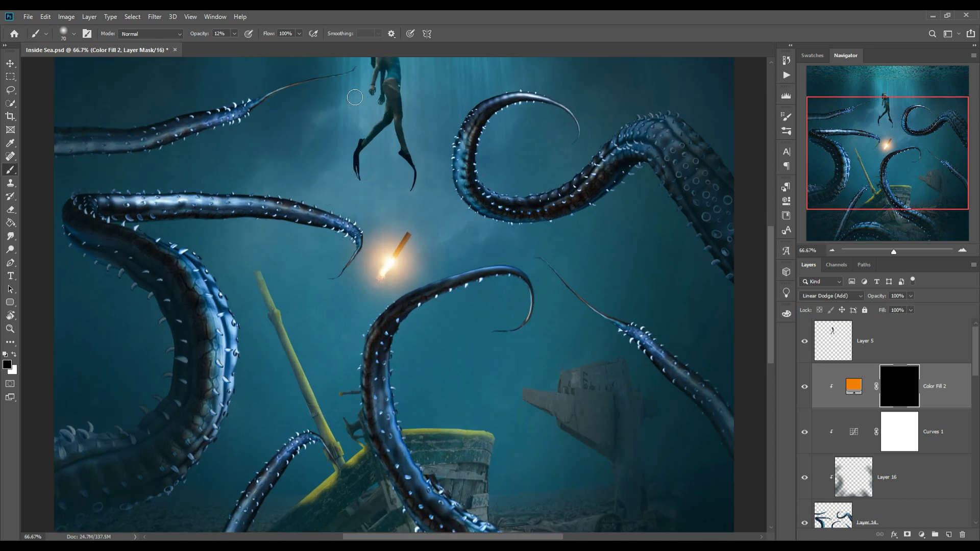
{"action": "left_click", "coordinate": [234, 33]}
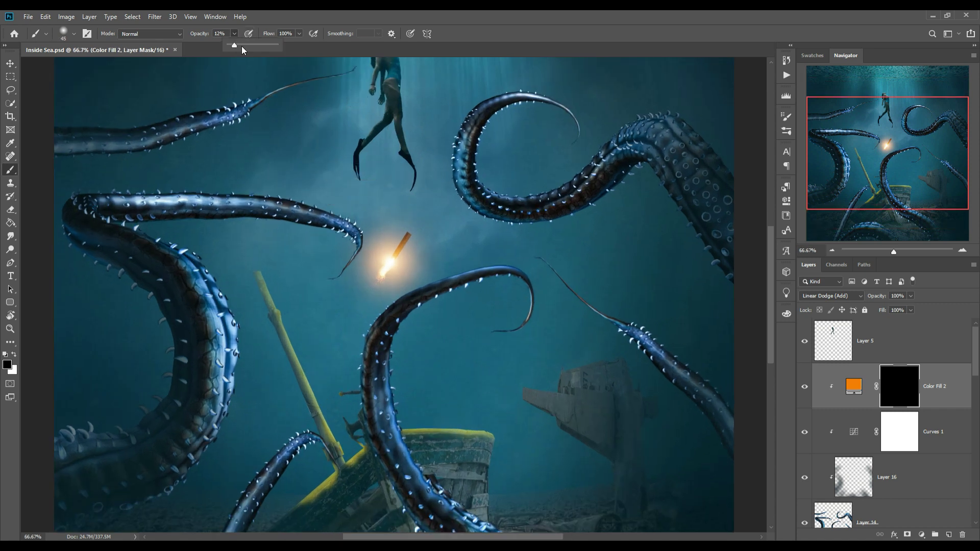
{"action": "left_click", "coordinate": [363, 83]}
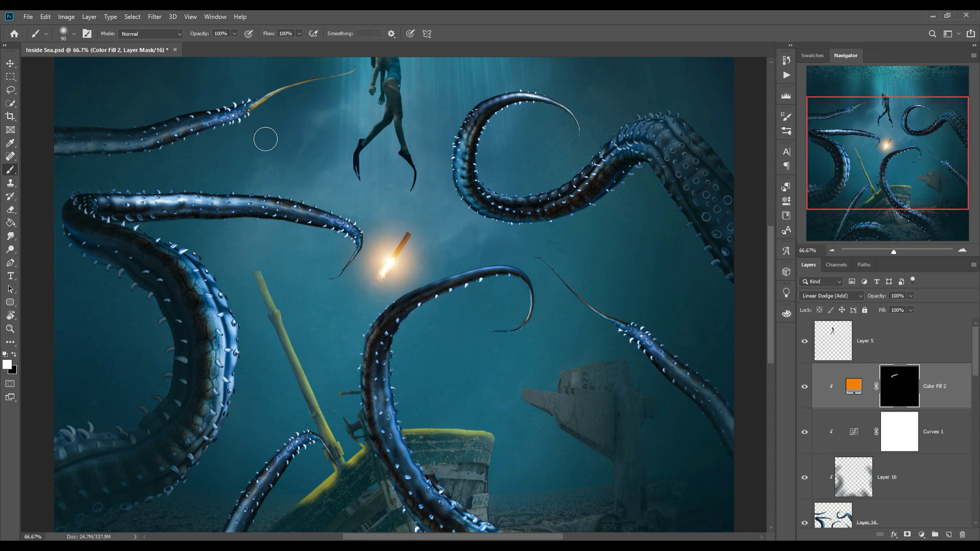
Step: Paint orange rim light along the upper-left, middle, upper-right, lower and right tentacle edges
{"action": "left_click_drag", "start_coordinate": [270, 135], "coordinate": [238, 117]}
{"action": "mouse_move", "coordinate": [222, 161]}
{"action": "left_mouse_down"}
{"action": "mouse_move", "coordinate": [271, 138]}
{"action": "mouse_move", "coordinate": [163, 177]}
{"action": "mouse_move", "coordinate": [204, 162]}
{"action": "left_mouse_up"}
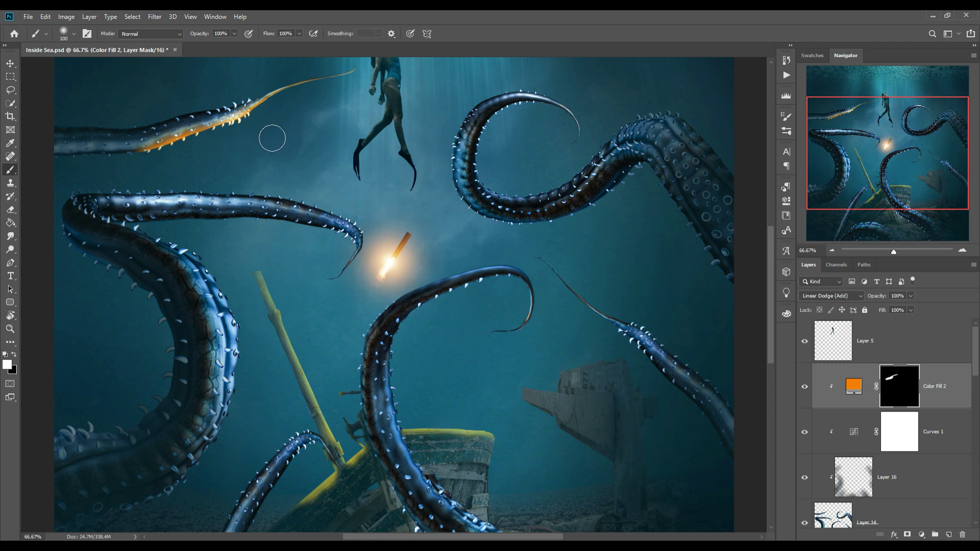
{"action": "mouse_move", "coordinate": [353, 220]}
{"action": "left_mouse_down"}
{"action": "mouse_move", "coordinate": [322, 205]}
{"action": "mouse_move", "coordinate": [225, 196]}
{"action": "left_mouse_up"}
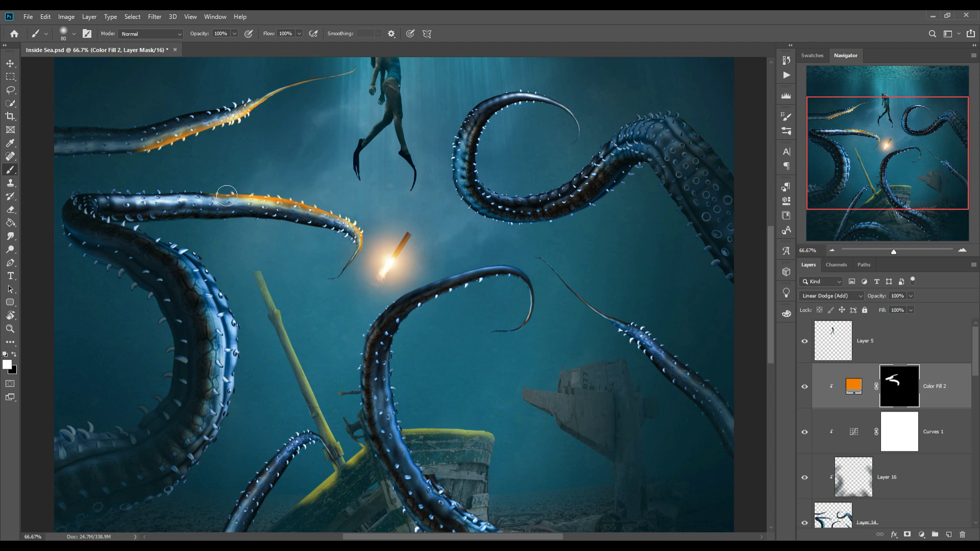
{"action": "left_click_drag", "start_coordinate": [484, 117], "coordinate": [551, 220]}
{"action": "mouse_move", "coordinate": [526, 330]}
{"action": "left_mouse_down"}
{"action": "mouse_move", "coordinate": [417, 288]}
{"action": "mouse_move", "coordinate": [367, 416]}
{"action": "left_mouse_up"}
{"action": "left_click_drag", "start_coordinate": [539, 258], "coordinate": [659, 370]}
{"action": "left_click_drag", "start_coordinate": [600, 314], "coordinate": [705, 422]}
{"action": "key", "text": "v"}
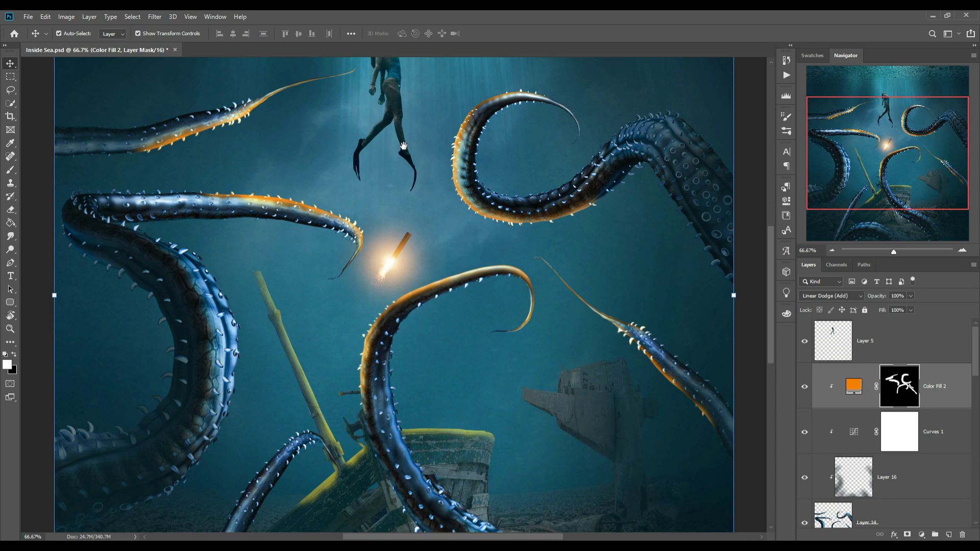
{"action": "left_click_drag", "start_coordinate": [404, 146], "coordinate": [393, 233]}
Step: Add an orange Solid Color fill for the diver and invert its mask to hide it
{"action": "left_click", "coordinate": [922, 535]}
{"action": "left_click", "coordinate": [797, 122]}
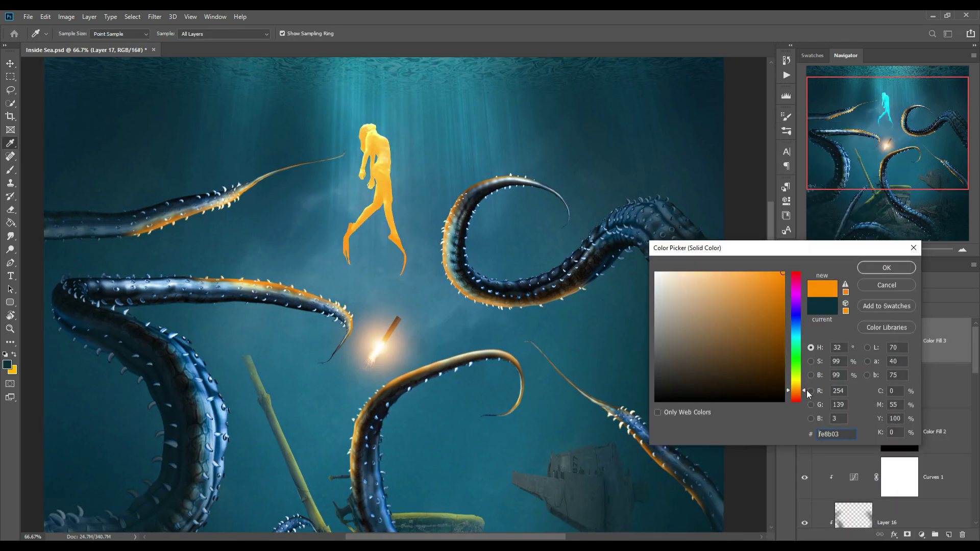
{"action": "left_click", "coordinate": [887, 268]}
{"action": "left_click", "coordinate": [868, 313]}
{"action": "key", "text": "ctrl+i"}
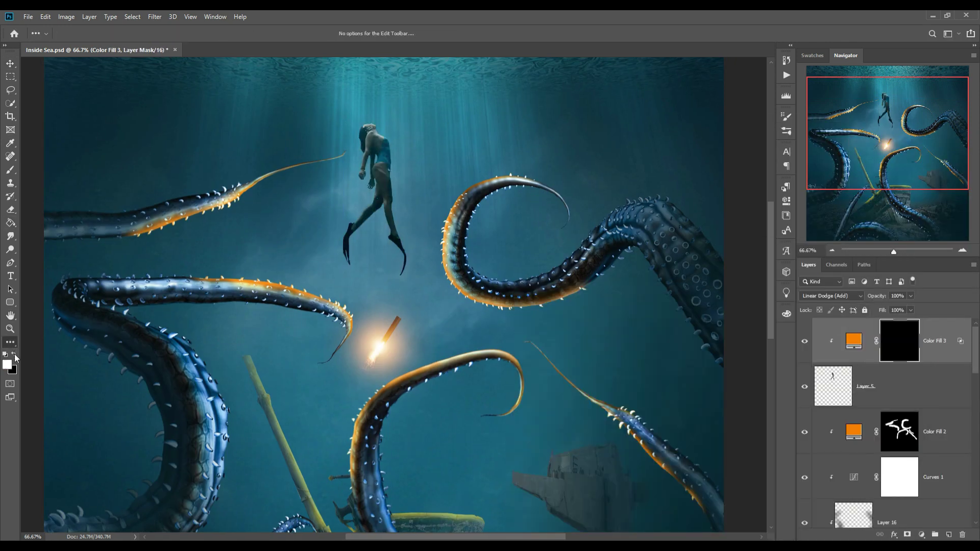
{"action": "key", "text": "b"}
{"action": "key", "text": "ctrl+plus"}
{"action": "key", "text": "ctrl+plus"}
Step: Paint orange glow onto the diver's legs and fins, finishing with a softer, larger brush
{"action": "mouse_move", "coordinate": [396, 138]}
{"action": "left_mouse_down"}
{"action": "mouse_move", "coordinate": [429, 214]}
{"action": "mouse_move", "coordinate": [327, 179]}
{"action": "mouse_move", "coordinate": [284, 304]}
{"action": "left_mouse_up"}
{"action": "scroll", "coordinate": [357, 204], "scroll_direction": "up", "scroll_amount": 2}
{"action": "left_click_drag", "start_coordinate": [329, 206], "coordinate": [383, 132]}
{"action": "scroll", "coordinate": [358, 205], "scroll_direction": "up", "scroll_amount": 2}
{"action": "key", "text": "bracketright"}
{"action": "key", "text": "bracketright"}
{"action": "key", "text": "3"}
{"action": "key", "text": "6"}
{"action": "left_click_drag", "start_coordinate": [322, 267], "coordinate": [291, 346]}
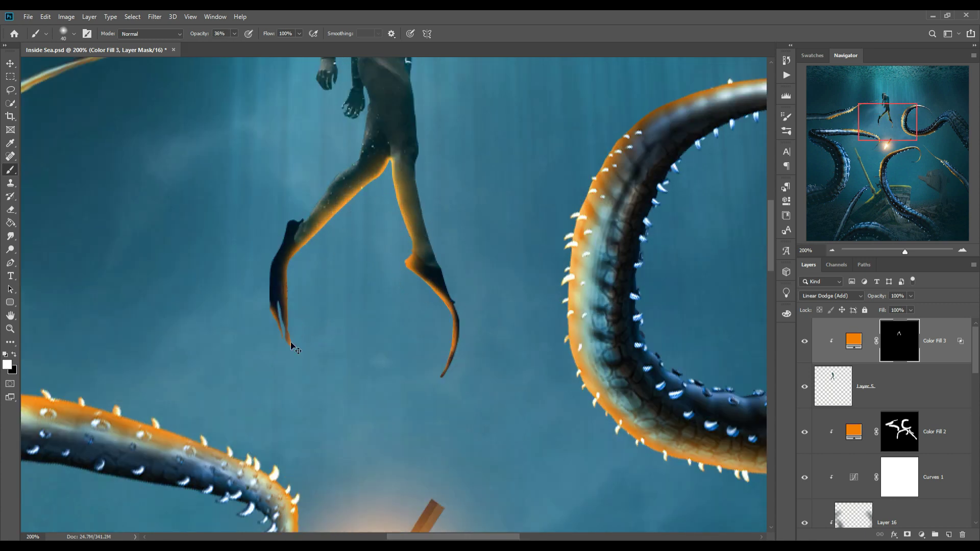
Step: Recolour Color Fill 1 to a deeper orange
{"action": "key", "text": "ctrl+0"}
{"action": "key", "text": "alt+bracketleft"}
{"action": "key", "text": "alt+bracketleft"}
{"action": "key", "text": "bracketright"}
{"action": "key", "text": "bracketright"}
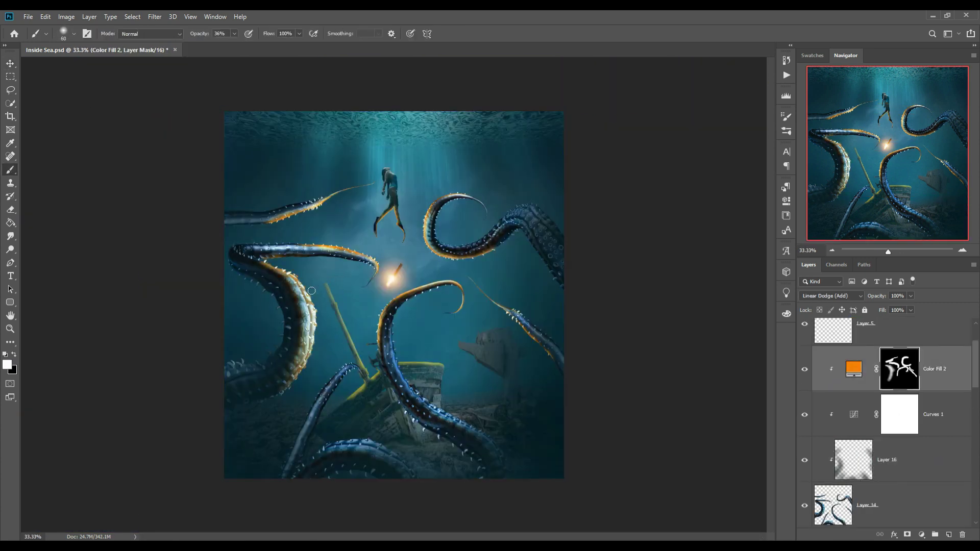
{"action": "key", "text": "alt+bracketleft"}
{"action": "double_click", "coordinate": [853, 369]}
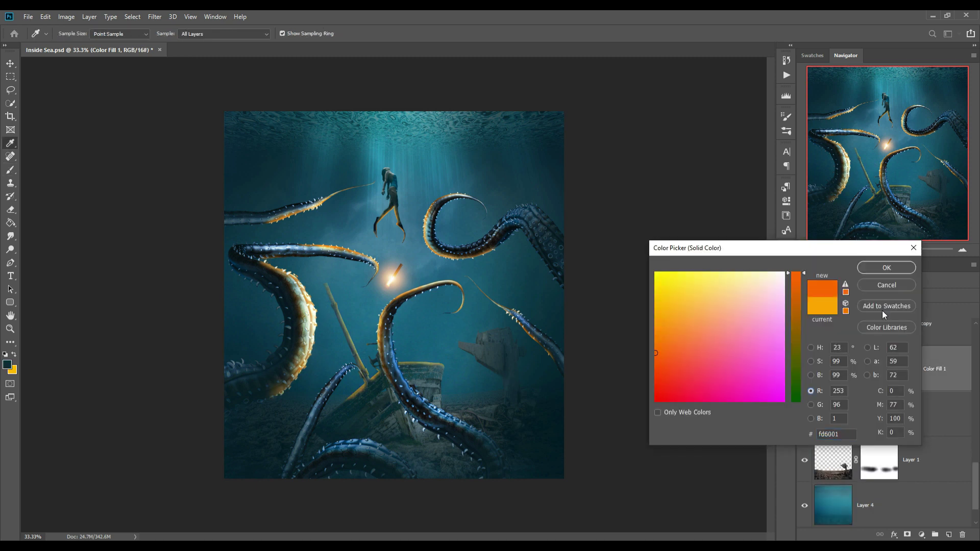
{"action": "key", "text": "Return"}
{"action": "double_click", "coordinate": [853, 369]}
{"action": "key", "text": "Return"}
Step: Fill Layer 17 with neutral gray and dodge highlights on the tentacles
{"action": "right_click", "coordinate": [909, 366]}
{"action": "key", "text": "Escape"}
{"action": "key", "text": "o"}
{"action": "key", "text": "shift+F5"}
{"action": "key", "text": "Return"}
{"action": "mouse_move", "coordinate": [404, 375]}
{"action": "left_mouse_down"}
{"action": "mouse_move", "coordinate": [440, 378]}
{"action": "mouse_move", "coordinate": [374, 430]}
{"action": "left_mouse_up"}
{"action": "left_click_drag", "start_coordinate": [435, 384], "coordinate": [425, 401]}
Step: Paint a large soft orange glow around the torch on a new layer
{"action": "key", "text": "ctrl+shift+alt+n"}
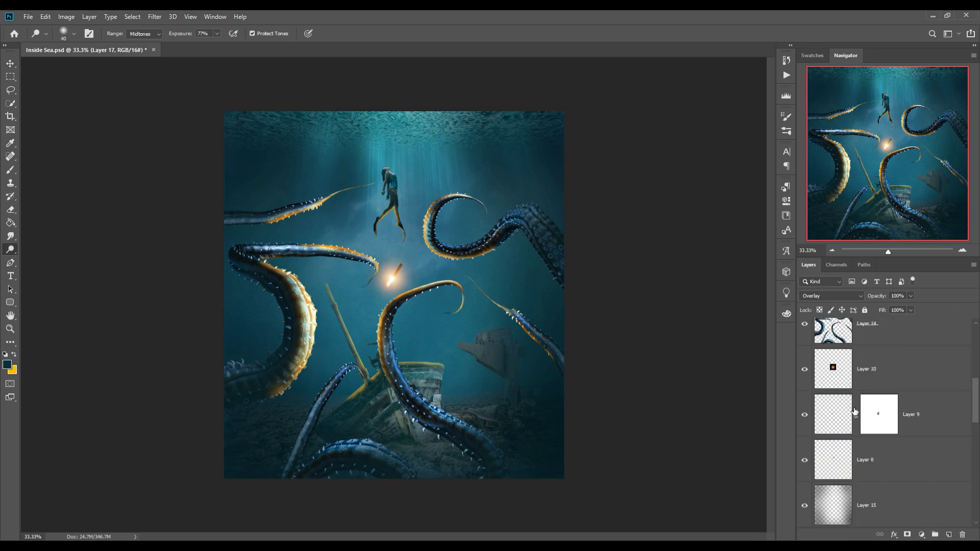
{"action": "key", "text": "b"}
{"action": "left_click_drag", "start_coordinate": [377, 275], "coordinate": [444, 342]}
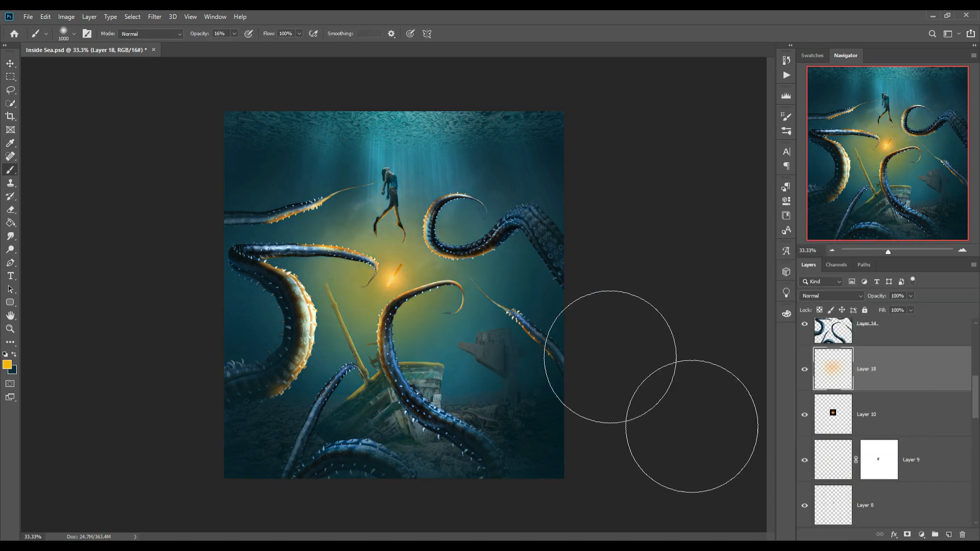
Step: Toggle the glow layer's clipping mask, leave it released, and open its Blending Options
{"action": "key", "text": "ctrl+alt+g"}
{"action": "right_click", "coordinate": [934, 369]}
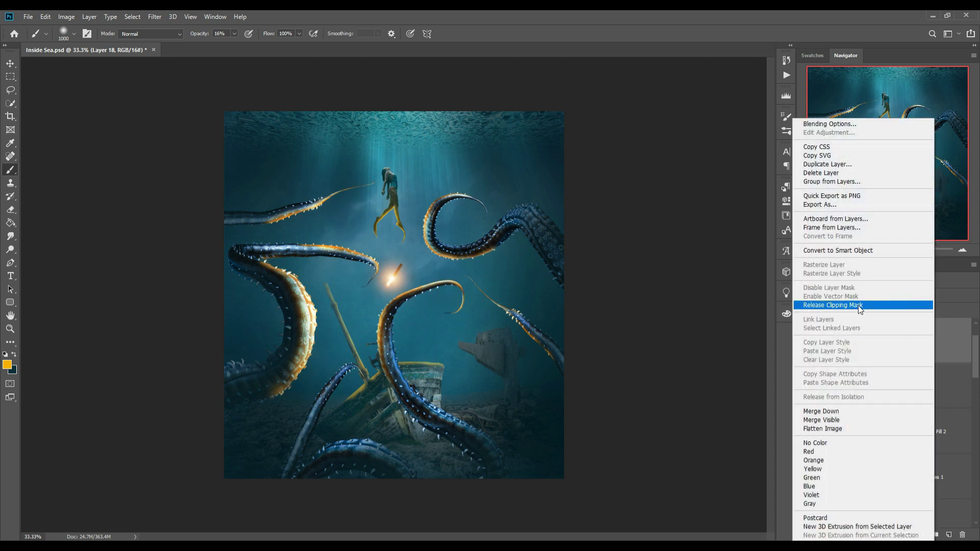
{"action": "left_click", "coordinate": [858, 306]}
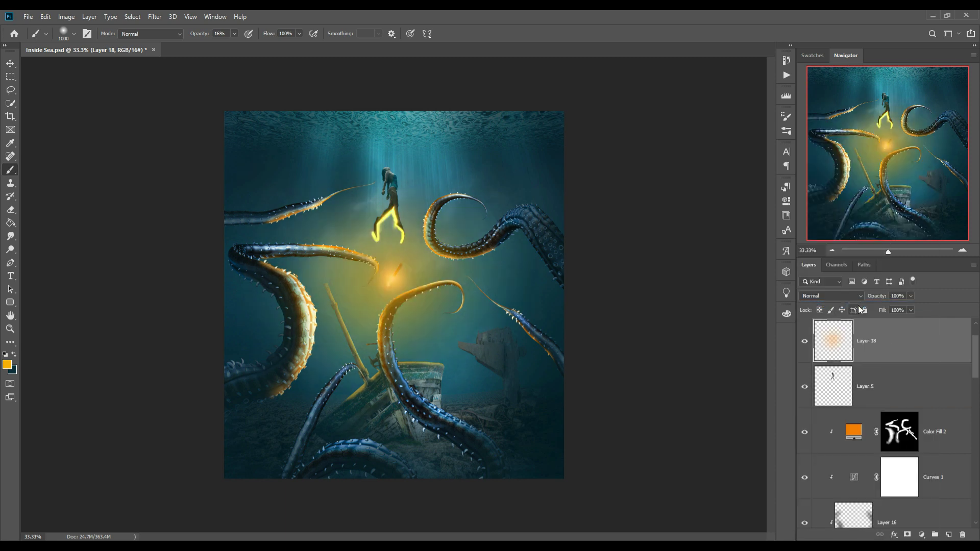
{"action": "left_click", "coordinate": [927, 363], "text": "alt"}
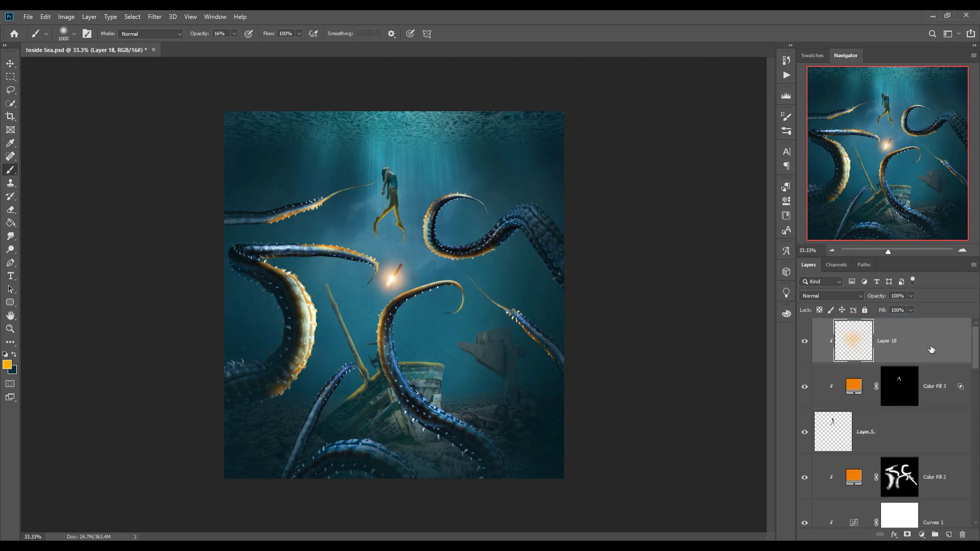
{"action": "right_click", "coordinate": [930, 344]}
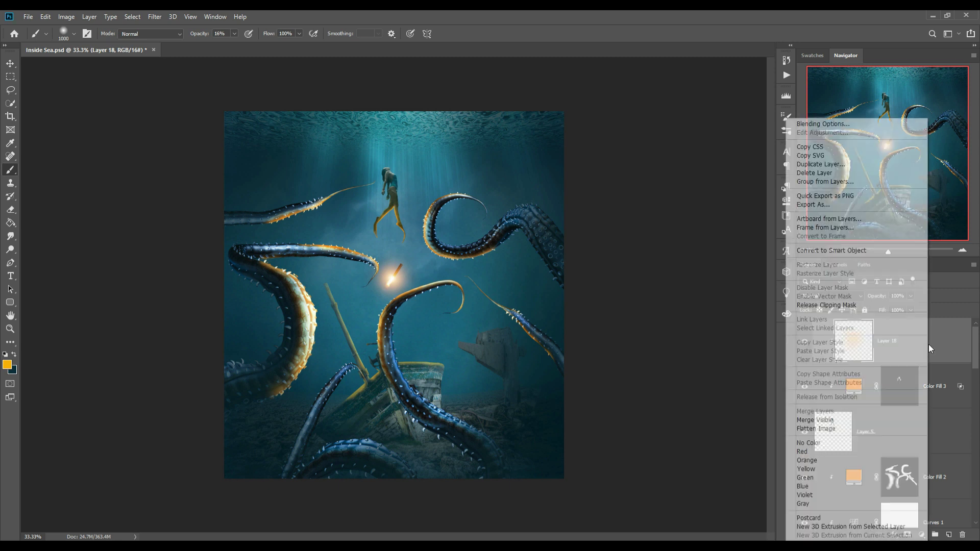
{"action": "left_click", "coordinate": [842, 307]}
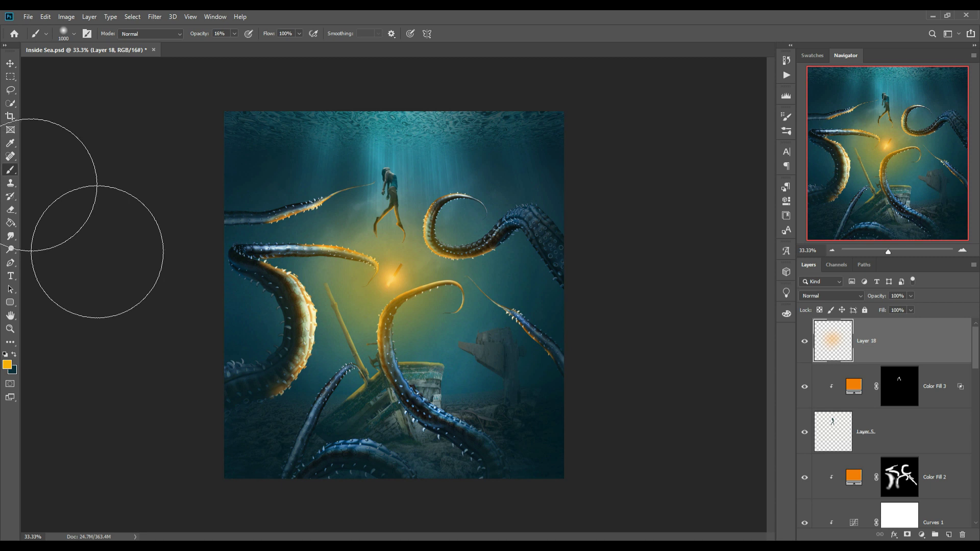
{"action": "left_click", "coordinate": [9, 64]}
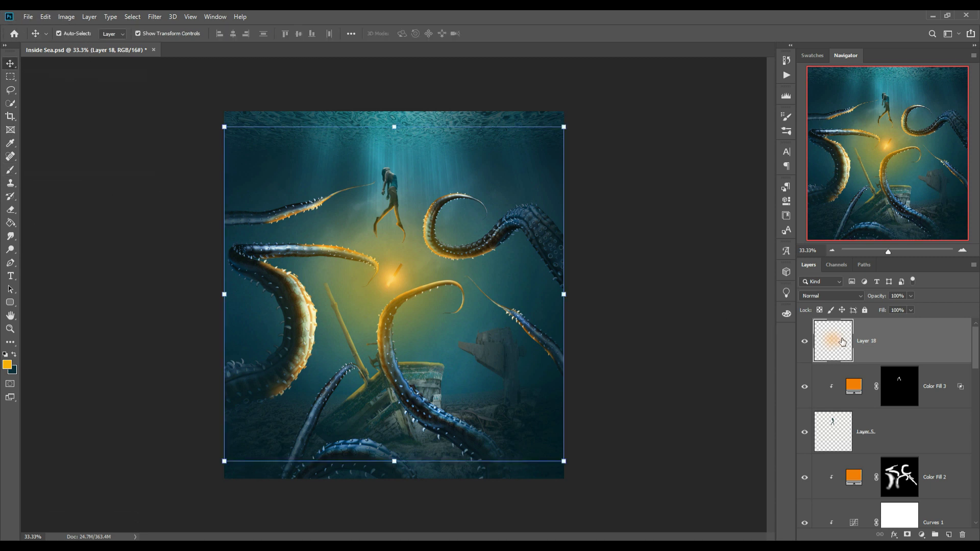
{"action": "double_click", "coordinate": [924, 348]}
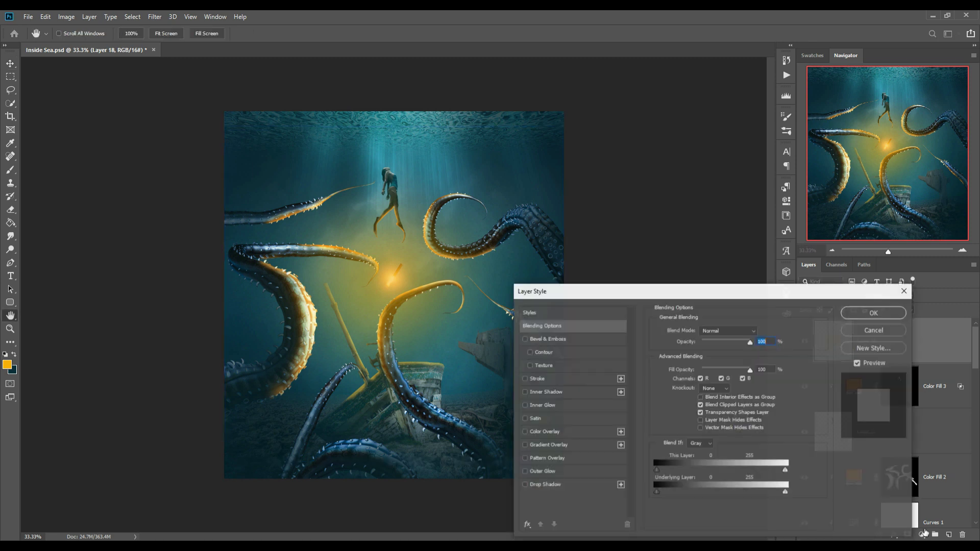
{"action": "left_click", "coordinate": [905, 291]}
Step: Add a Hue/Saturation adjustment clipped to Layer 18 with Hue +4 and Saturation +1
{"action": "left_click", "coordinate": [921, 535]}
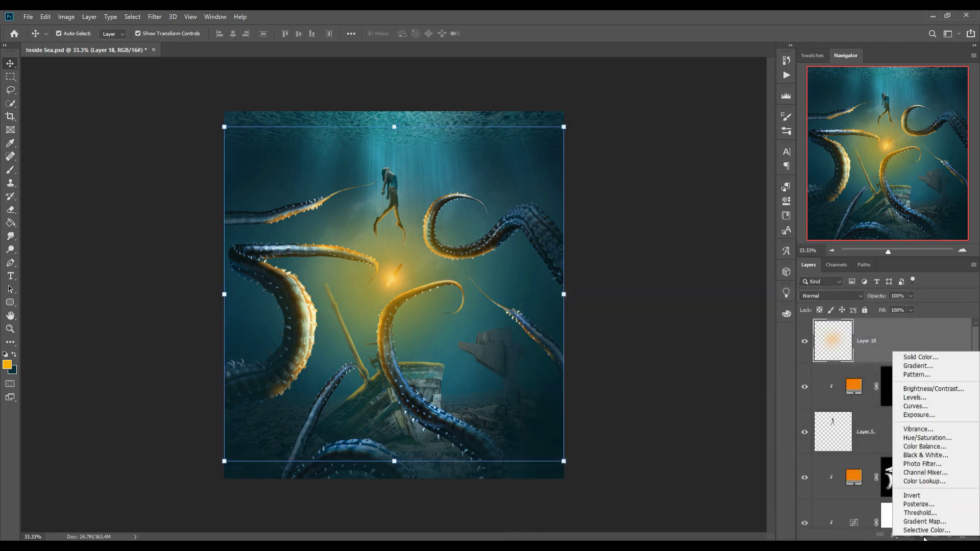
{"action": "left_click", "coordinate": [924, 440]}
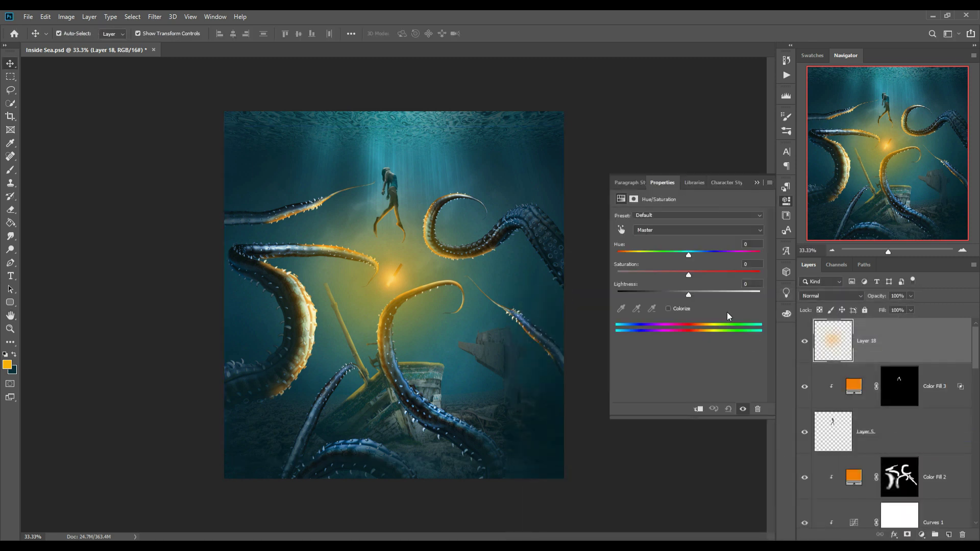
{"action": "left_click", "coordinate": [699, 410]}
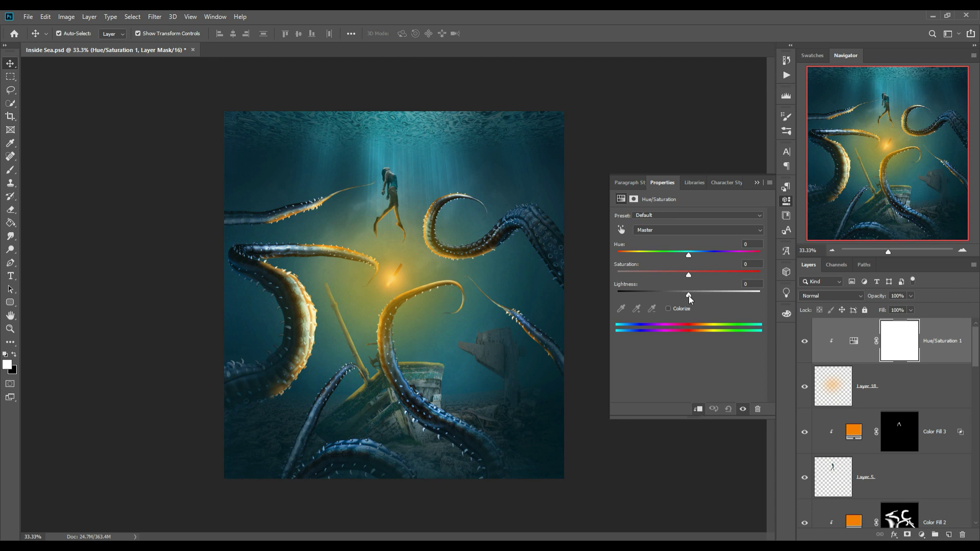
{"action": "mouse_move", "coordinate": [689, 256]}
{"action": "left_mouse_down"}
{"action": "mouse_move", "coordinate": [676, 256]}
{"action": "mouse_move", "coordinate": [700, 257]}
{"action": "left_mouse_up"}
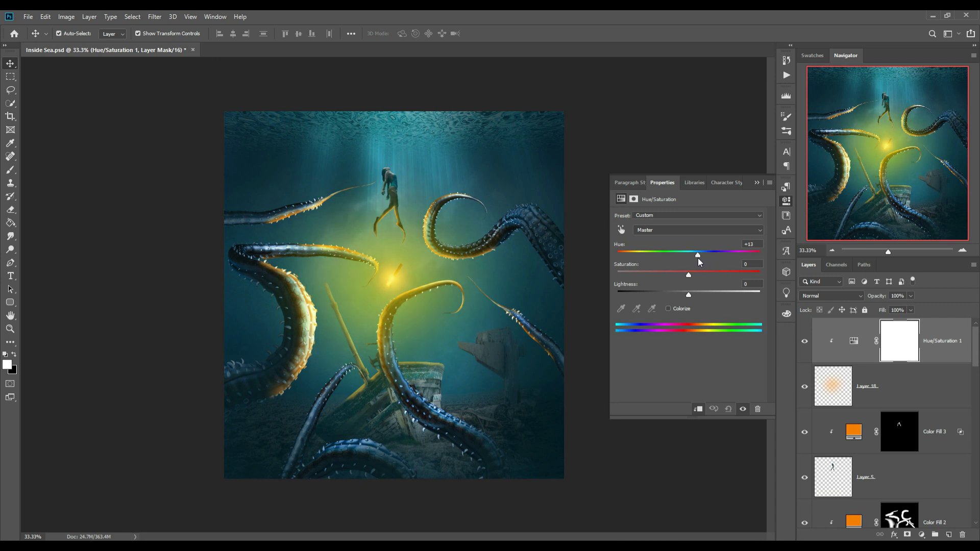
{"action": "left_click_drag", "start_coordinate": [695, 259], "coordinate": [692, 259]}
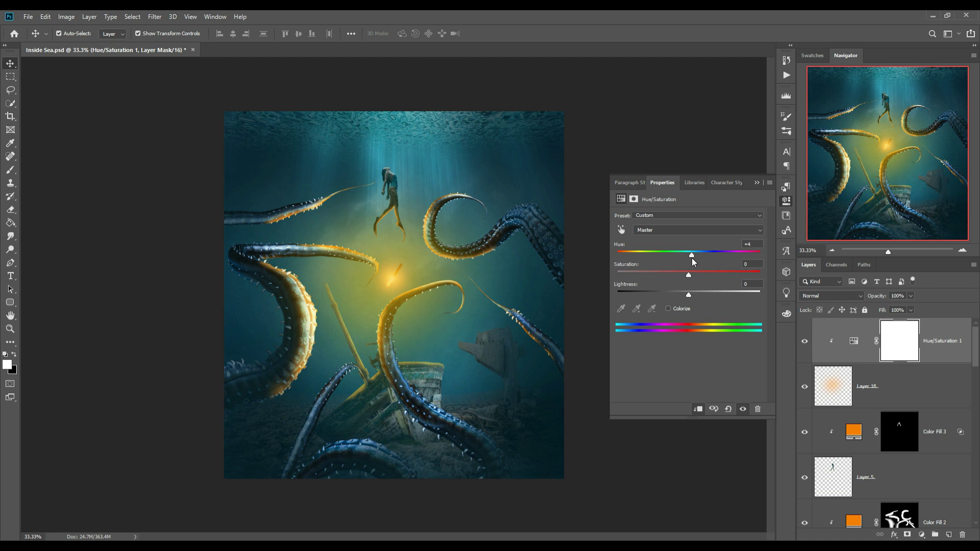
{"action": "left_click", "coordinate": [691, 275]}
{"action": "left_click", "coordinate": [756, 183]}
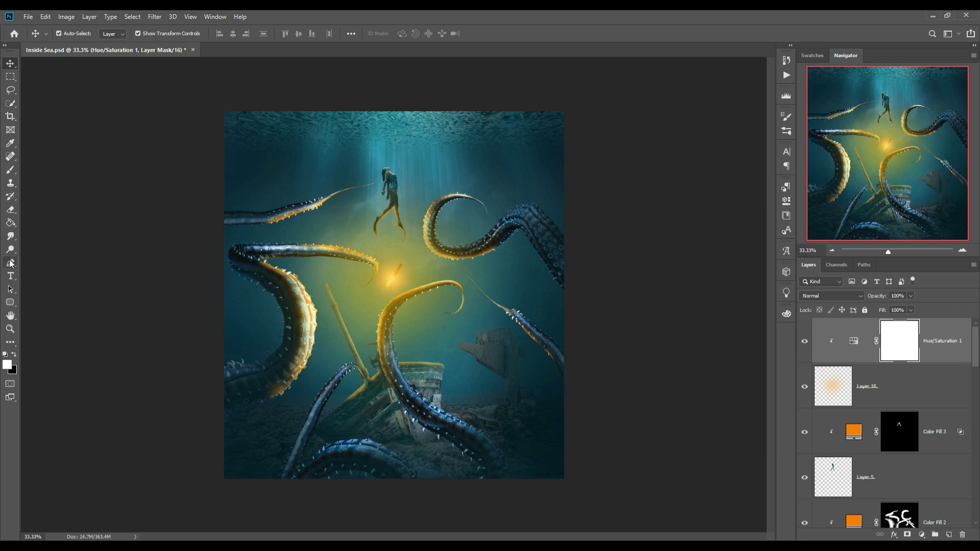
Step: On new Layer 19, paint white 400px strokes over the light rays around the diver
{"action": "left_click", "coordinate": [10, 170]}
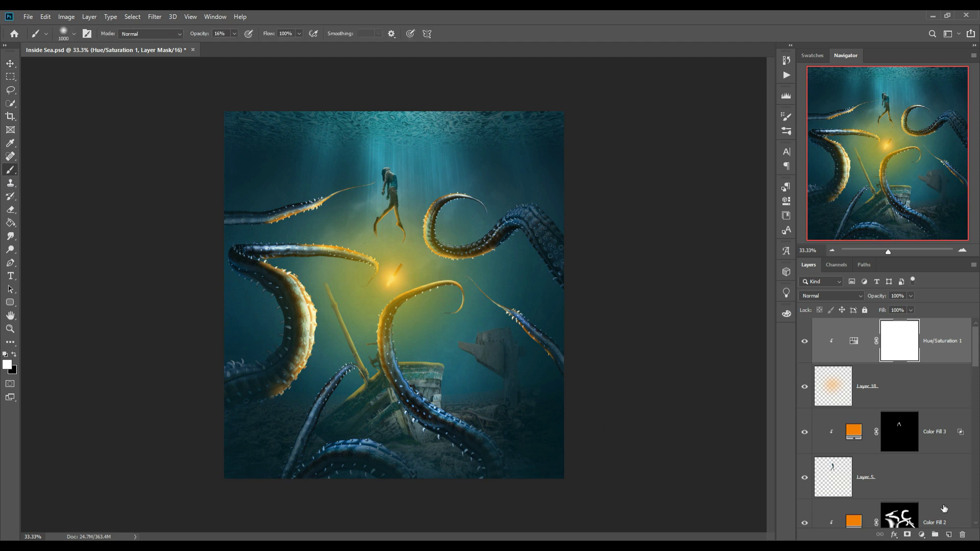
{"action": "left_click", "coordinate": [949, 534]}
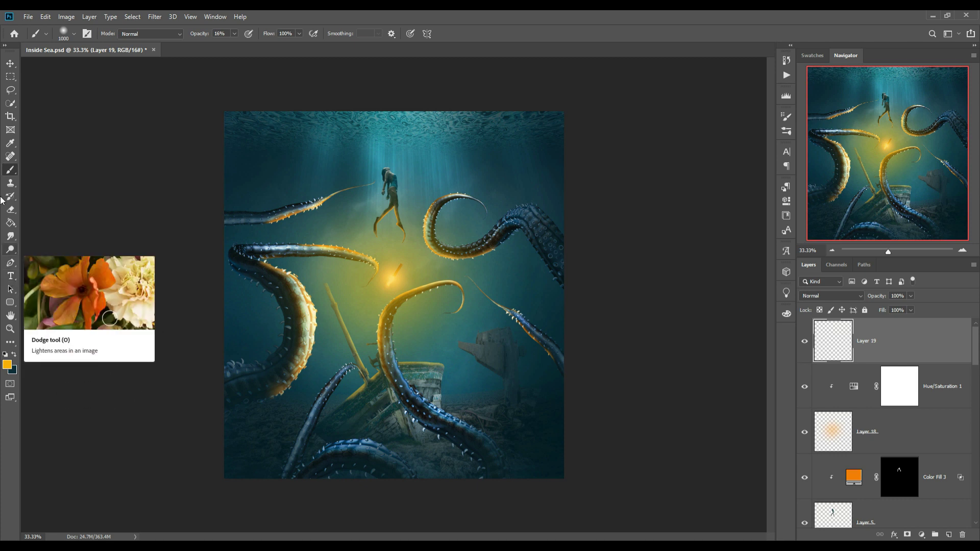
{"action": "left_click", "coordinate": [14, 355]}
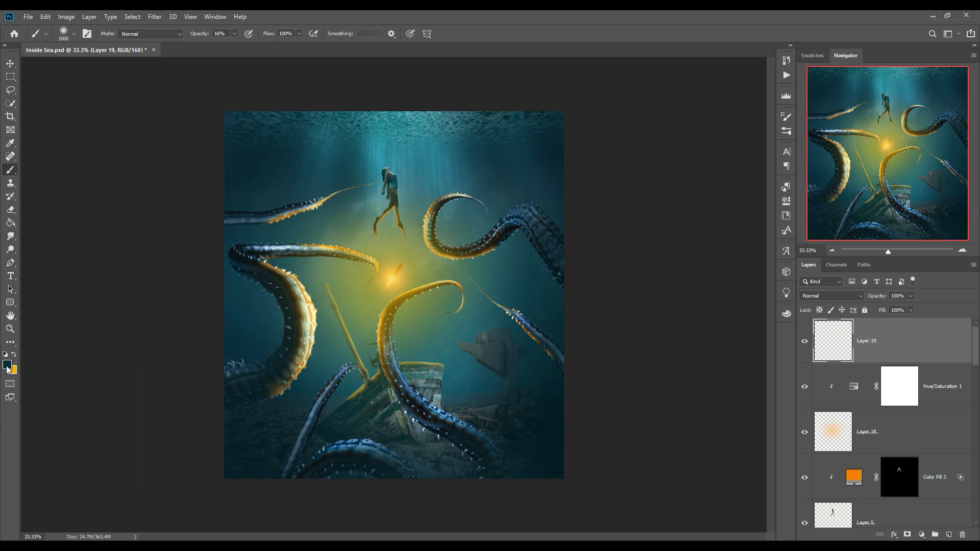
{"action": "left_click", "coordinate": [7, 368]}
{"action": "left_click", "coordinate": [657, 276]}
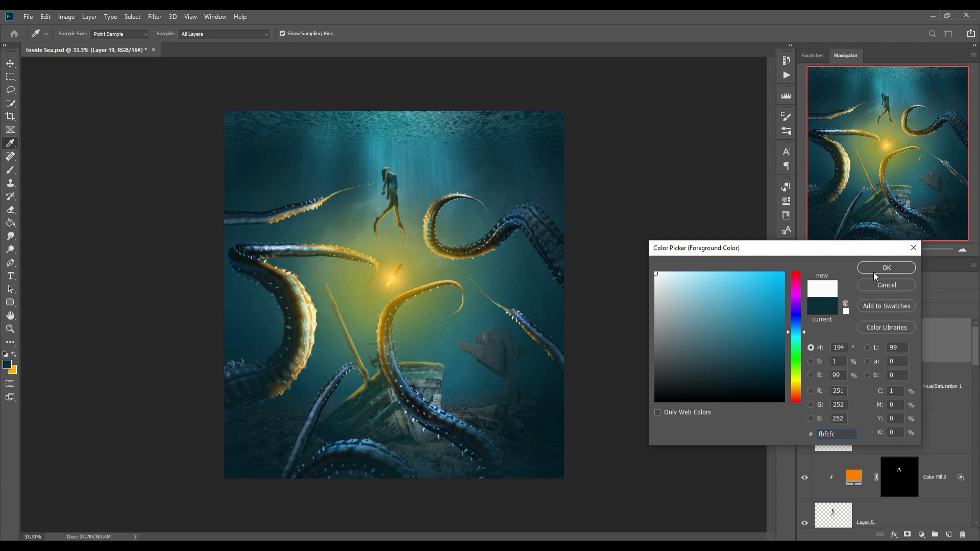
{"action": "left_click", "coordinate": [874, 271]}
{"action": "key", "text": "bracketleft"}
{"action": "key", "text": "bracketleft"}
{"action": "key", "text": "bracketleft"}
{"action": "key", "text": "bracketleft"}
{"action": "key", "text": "bracketleft"}
{"action": "key", "text": "bracketleft"}
{"action": "mouse_move", "coordinate": [386, 132]}
{"action": "left_mouse_down"}
{"action": "mouse_move", "coordinate": [388, 173]}
{"action": "mouse_move", "coordinate": [411, 204]}
{"action": "left_mouse_up"}
{"action": "mouse_move", "coordinate": [424, 161]}
{"action": "left_mouse_down"}
{"action": "mouse_move", "coordinate": [432, 145]}
{"action": "mouse_move", "coordinate": [430, 214]}
{"action": "mouse_move", "coordinate": [452, 242]}
{"action": "left_mouse_up"}
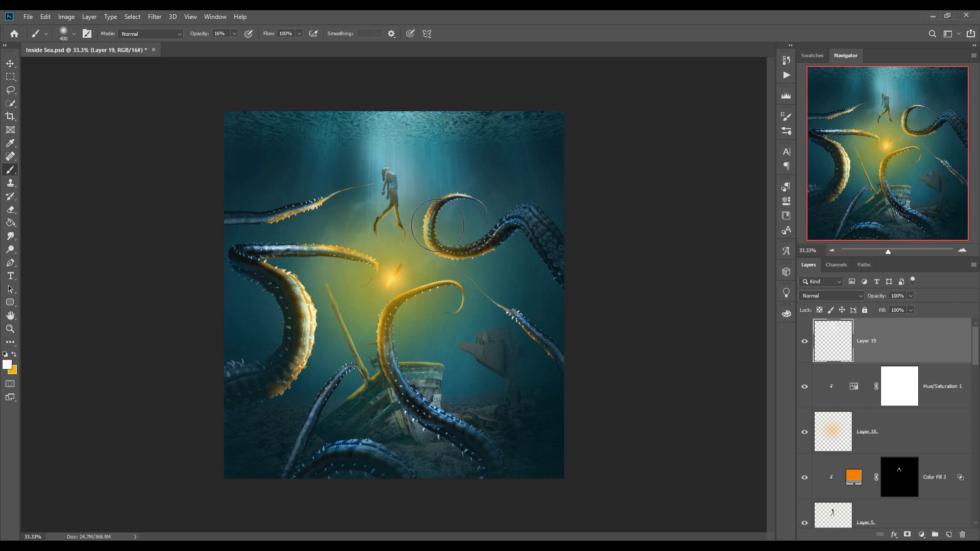
{"action": "left_click", "coordinate": [10, 64]}
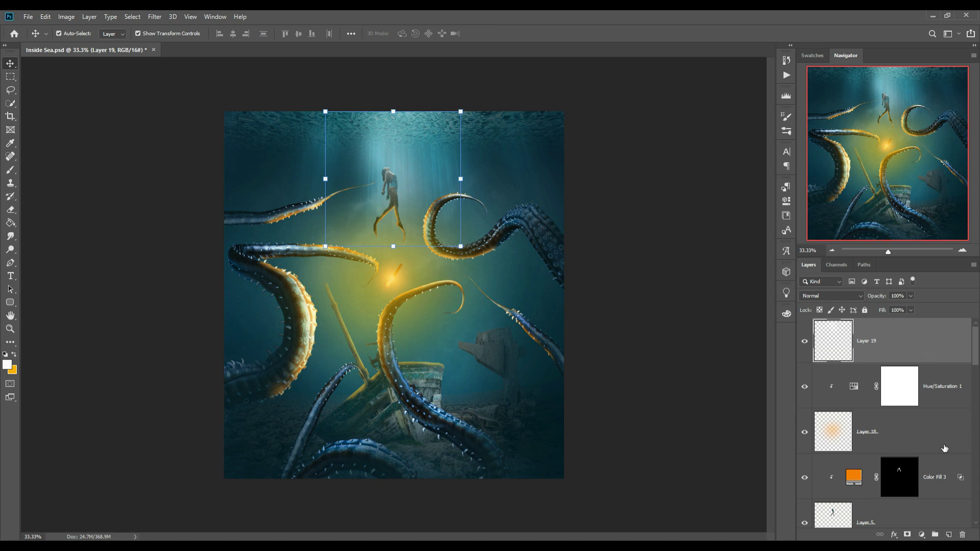
Step: On new Layer 20, paint dark teal with an 800px brush along the bottom, left and upper edges
{"action": "left_click", "coordinate": [949, 534]}
{"action": "left_click", "coordinate": [8, 365]}
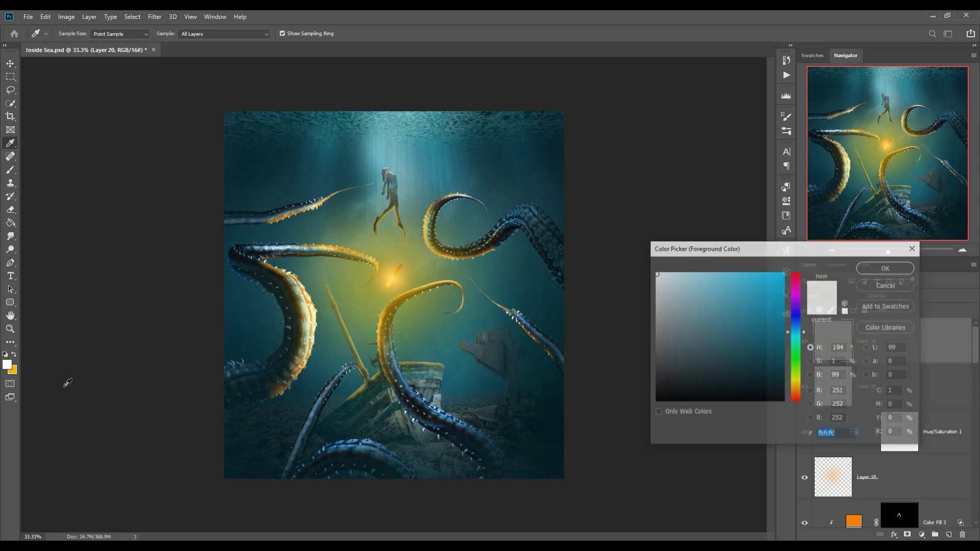
{"action": "left_click", "coordinate": [787, 371]}
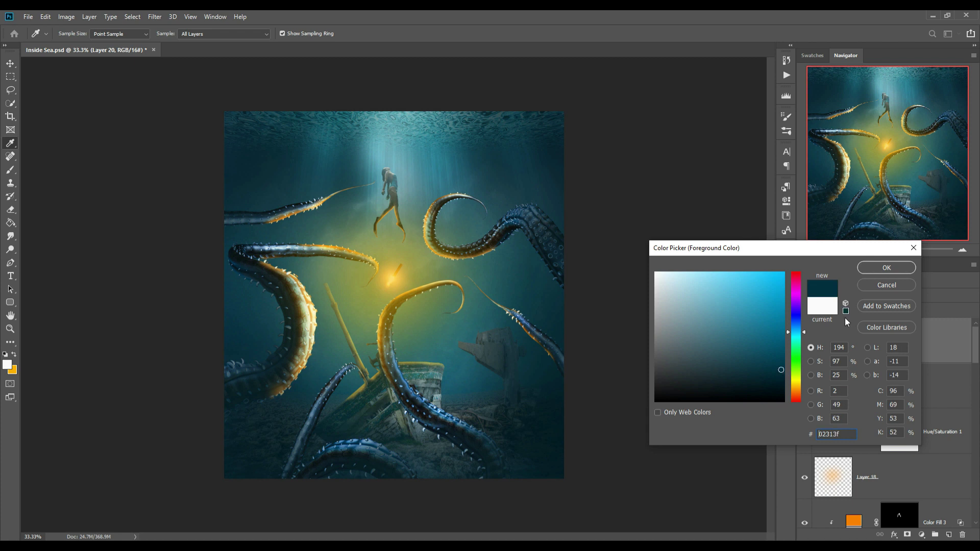
{"action": "left_click", "coordinate": [885, 268]}
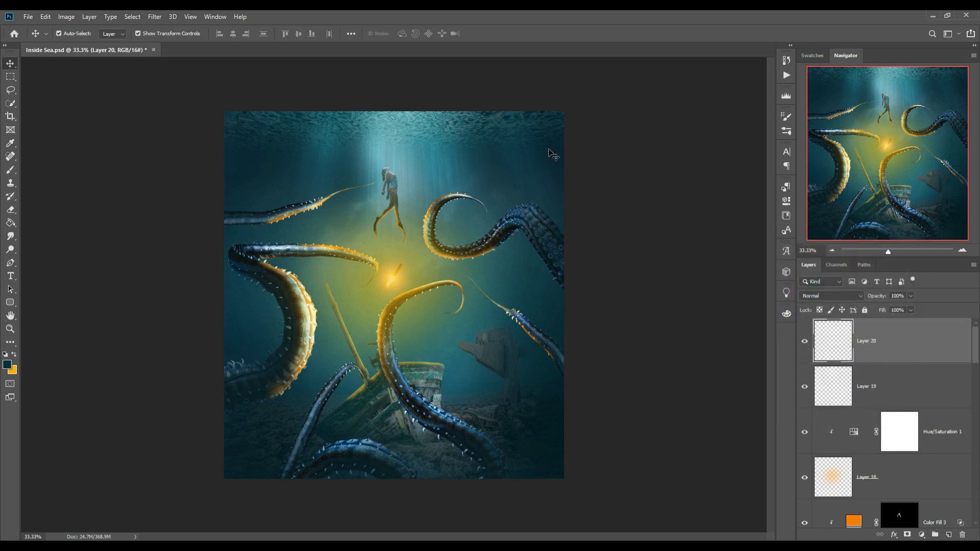
{"action": "left_click", "coordinate": [10, 170]}
{"action": "key", "text": "bracketright"}
{"action": "key", "text": "bracketright"}
{"action": "key", "text": "bracketright"}
{"action": "key", "text": "bracketright"}
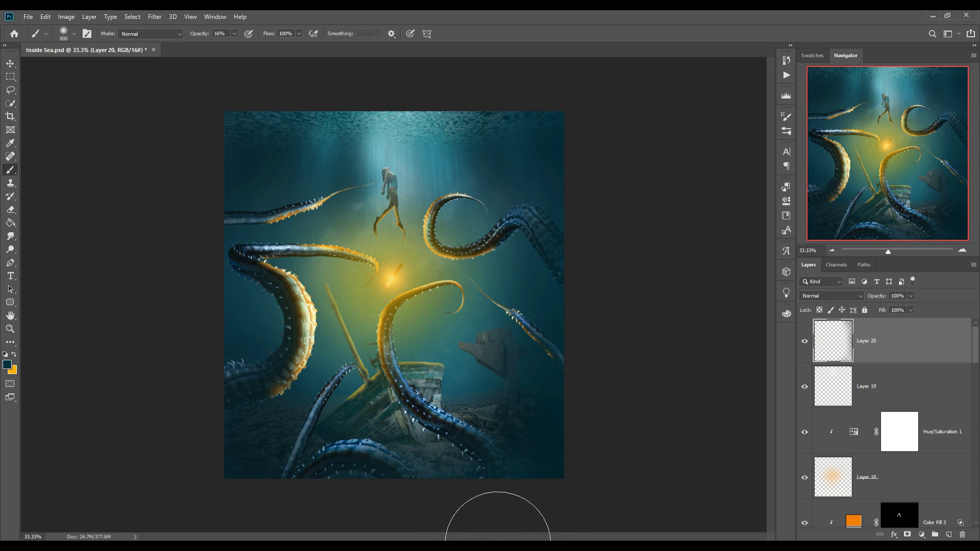
{"action": "left_click_drag", "start_coordinate": [265, 528], "coordinate": [286, 521]}
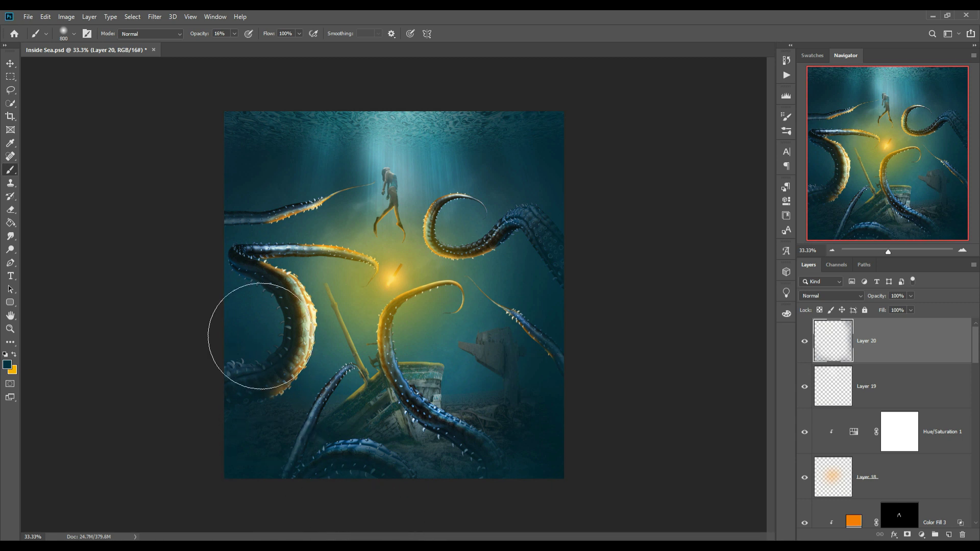
{"action": "left_click_drag", "start_coordinate": [271, 388], "coordinate": [270, 278]}
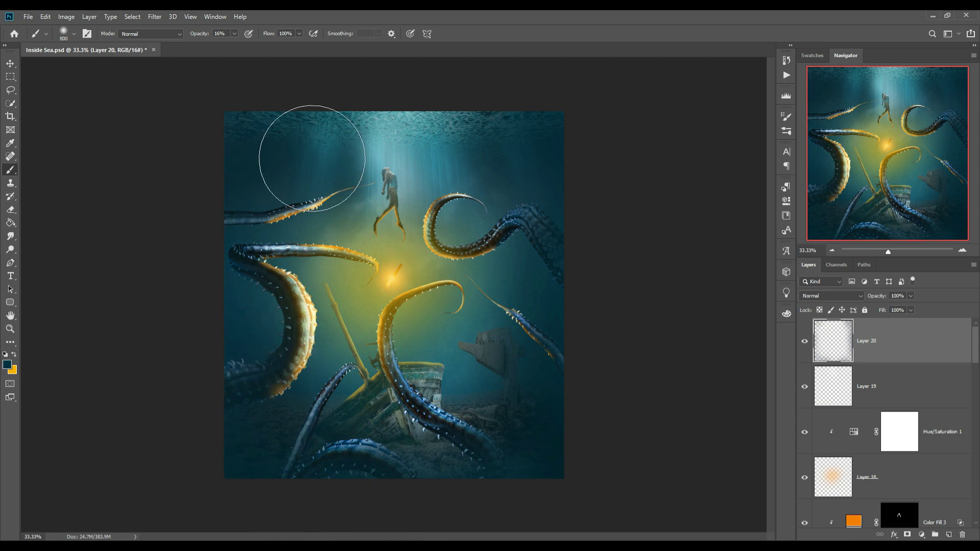
{"action": "left_click_drag", "start_coordinate": [245, 405], "coordinate": [262, 412]}
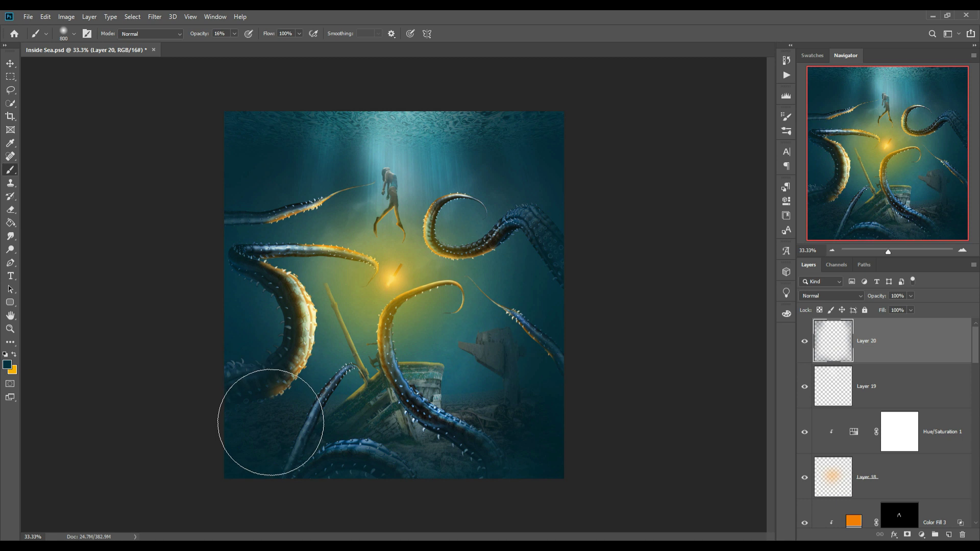
{"action": "left_click", "coordinate": [11, 65]}
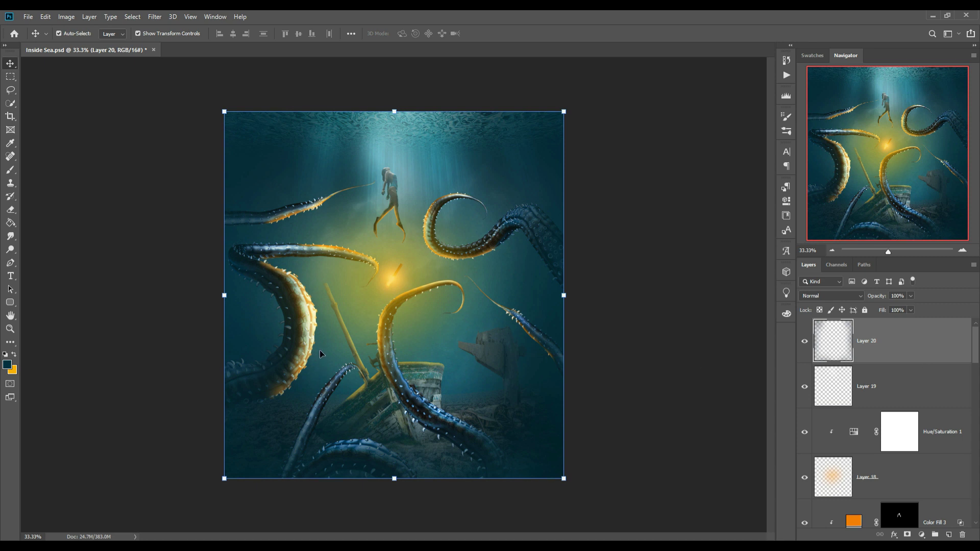
Step: Add a new layer above Color Fill 3 and clip it to that layer
{"action": "scroll", "coordinate": [972, 406], "scroll_direction": "down", "scroll_amount": 5}
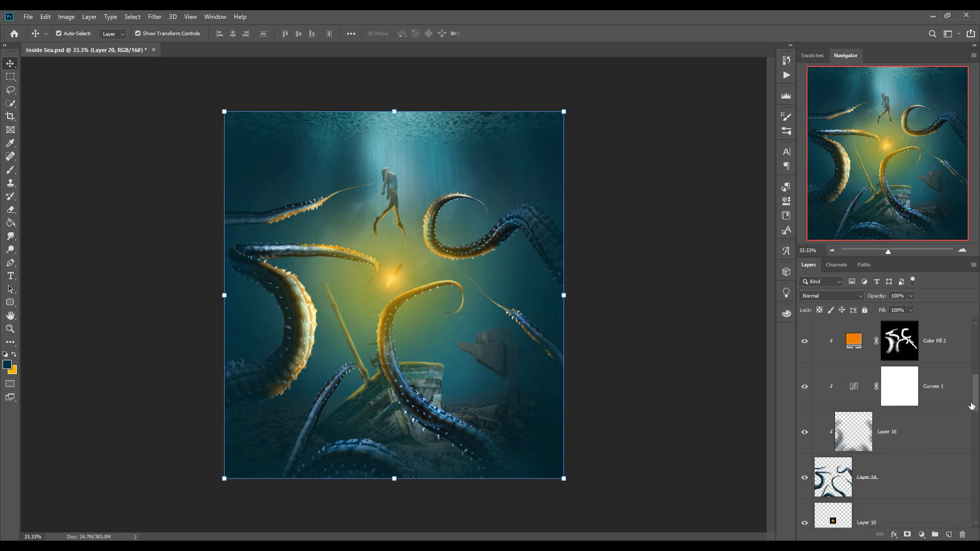
{"action": "left_click", "coordinate": [949, 438]}
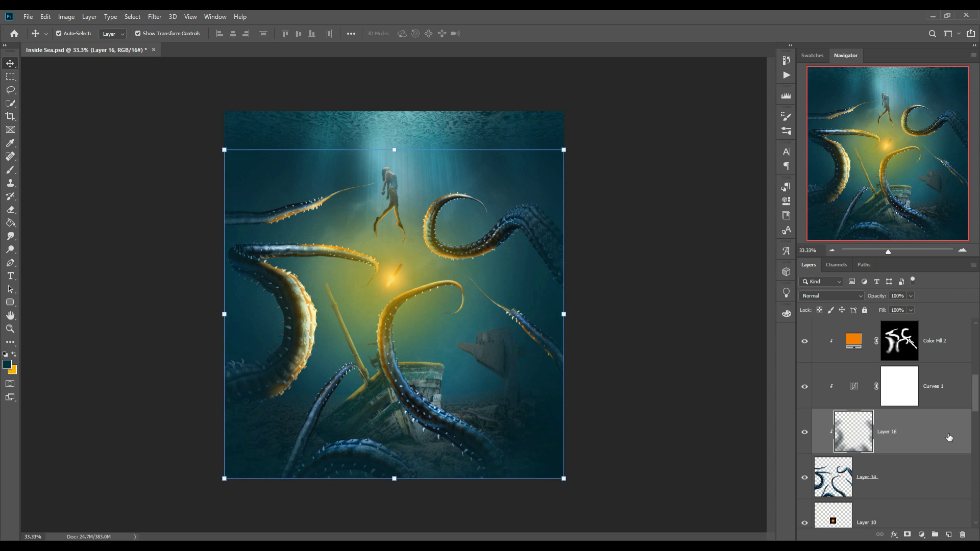
{"action": "scroll", "coordinate": [950, 437], "scroll_direction": "up", "scroll_amount": 5}
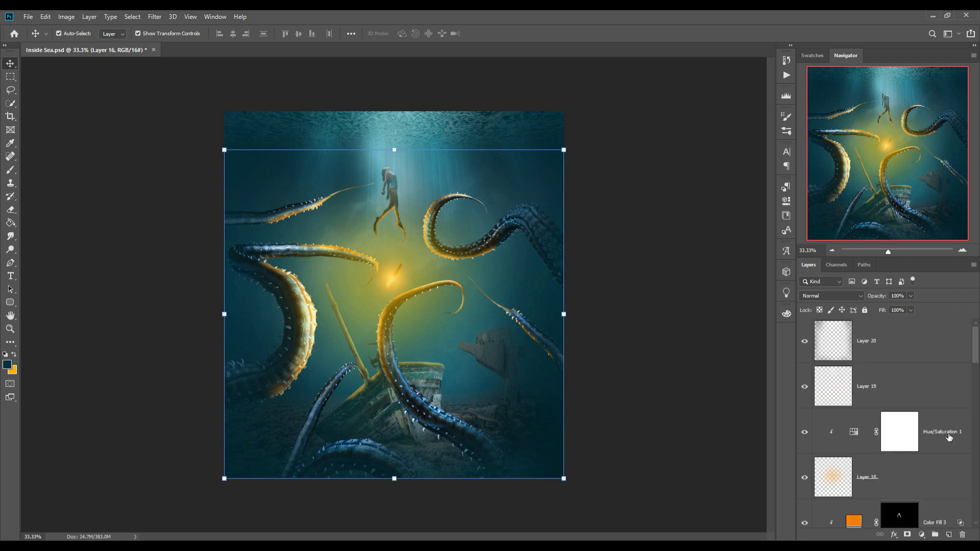
{"action": "scroll", "coordinate": [900, 443], "scroll_direction": "down", "scroll_amount": 1}
{"action": "scroll", "coordinate": [901, 443], "scroll_direction": "down", "scroll_amount": 1}
{"action": "scroll", "coordinate": [902, 445], "scroll_direction": "down", "scroll_amount": 1}
{"action": "left_click", "coordinate": [947, 380]}
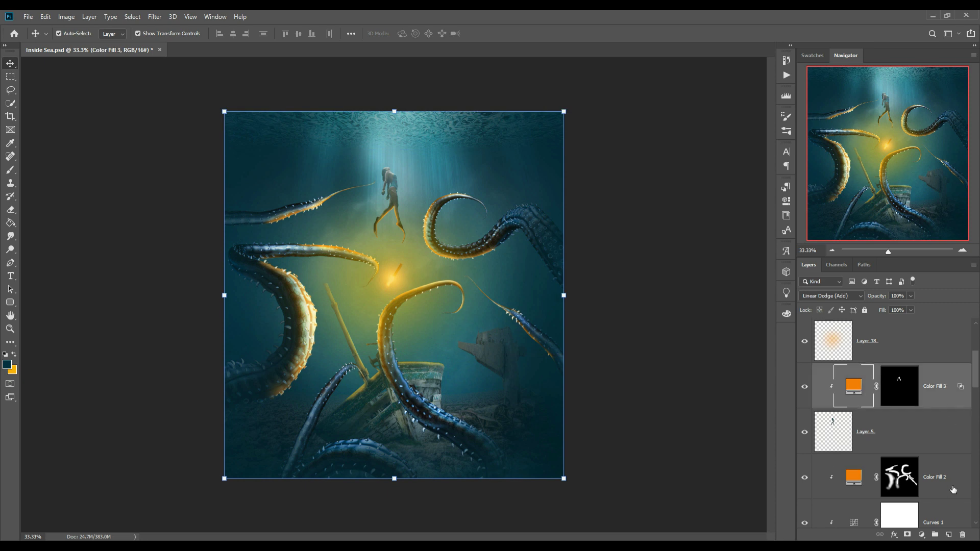
{"action": "left_click", "coordinate": [949, 534]}
{"action": "right_click", "coordinate": [914, 391]}
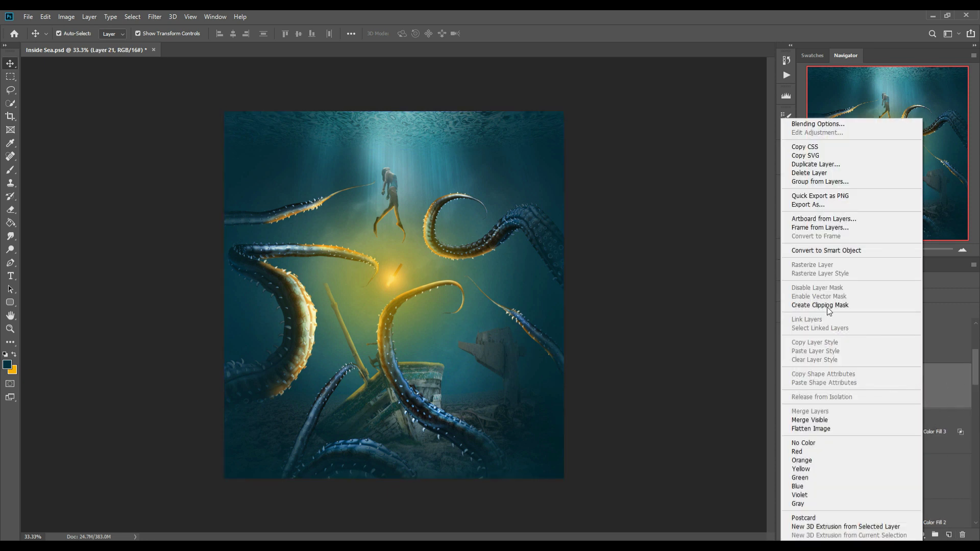
{"action": "left_click", "coordinate": [827, 306]}
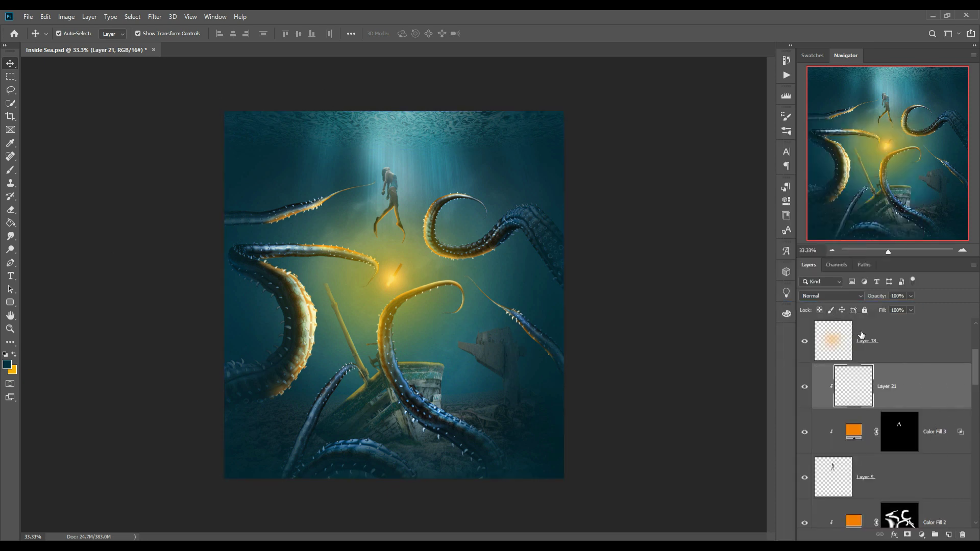
Step: Set Layer 21 to Overlay, fill it with 50% gray, and select the Dodge tool
{"action": "left_click", "coordinate": [831, 295]}
{"action": "left_click", "coordinate": [835, 395]}
{"action": "left_click", "coordinate": [45, 16]}
{"action": "left_click", "coordinate": [60, 178]}
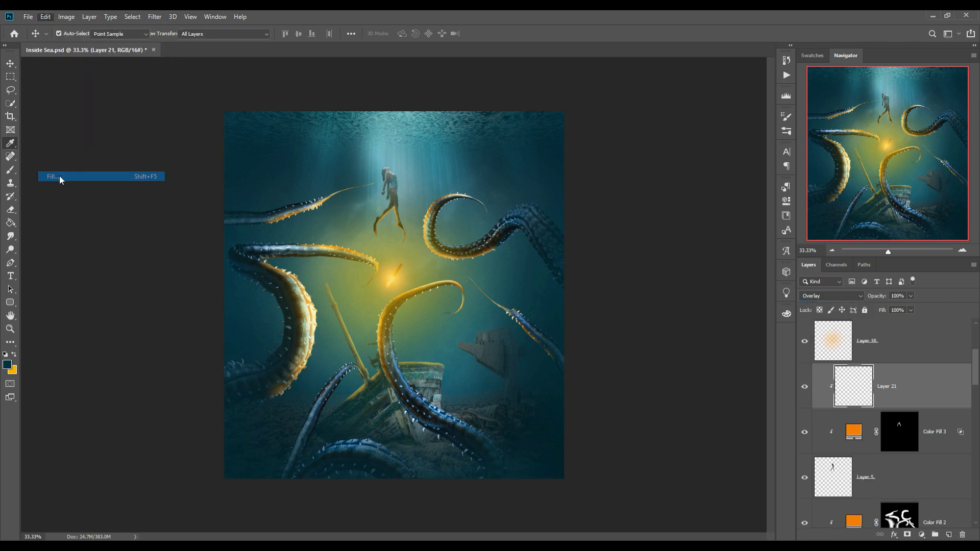
{"action": "left_click", "coordinate": [564, 154]}
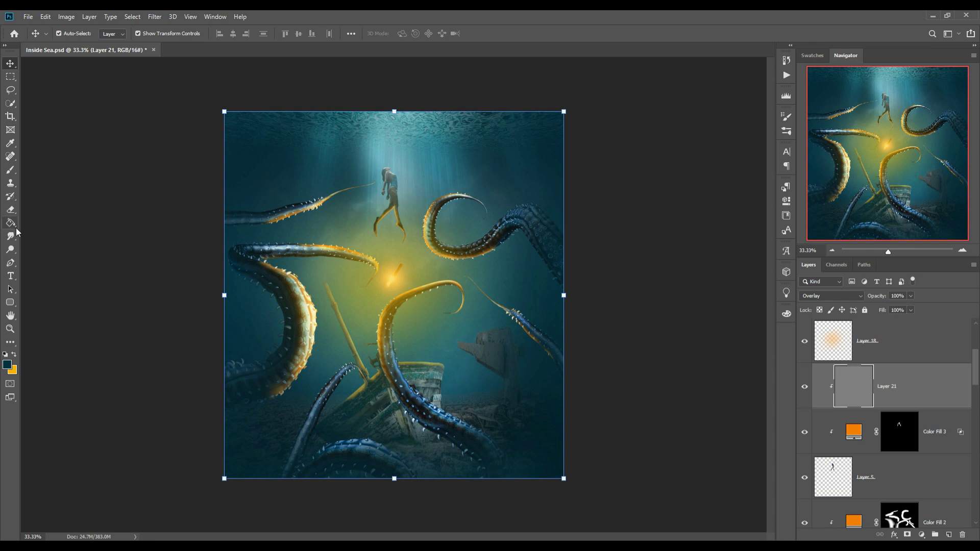
{"action": "right_click", "coordinate": [11, 249]}
{"action": "left_click", "coordinate": [51, 250]}
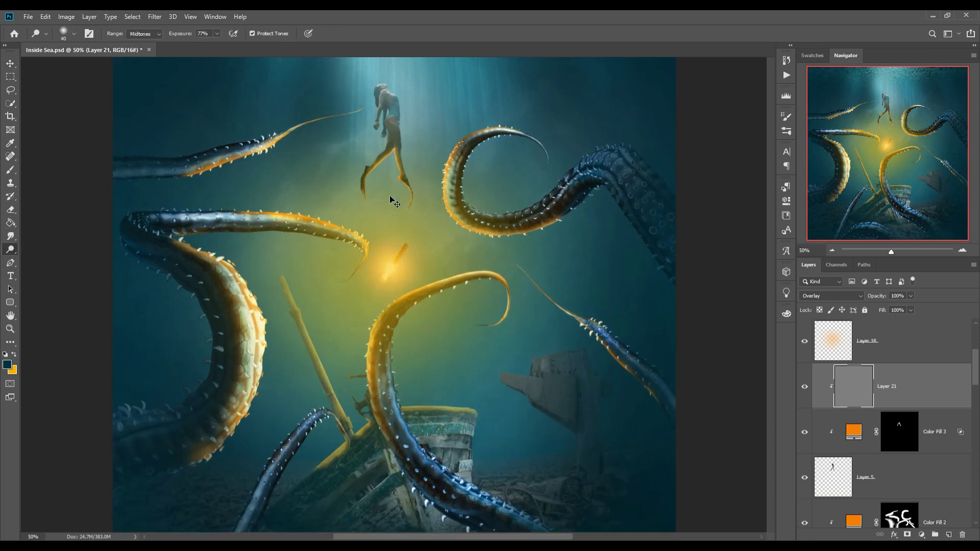
Step: Zoom in and dodge highlights onto the diver's hair and arm with a smaller brush
{"action": "scroll", "coordinate": [390, 199], "scroll_direction": "up", "scroll_amount": 5}
{"action": "left_click_drag", "start_coordinate": [417, 204], "coordinate": [431, 326]}
{"action": "scroll", "coordinate": [431, 327], "scroll_direction": "up", "scroll_amount": 5}
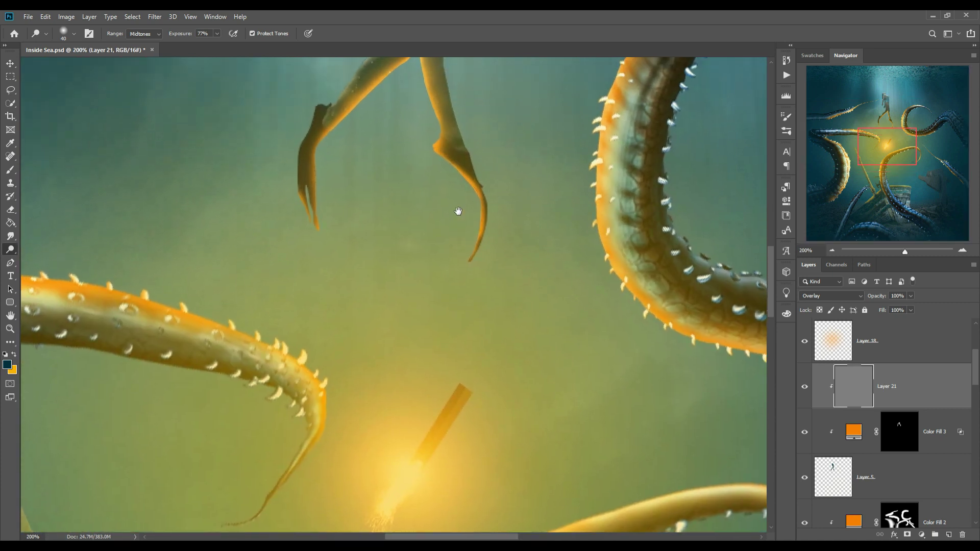
{"action": "scroll", "coordinate": [459, 212], "scroll_direction": "up", "scroll_amount": 5}
{"action": "scroll", "coordinate": [412, 231], "scroll_direction": "up", "scroll_amount": 2}
{"action": "key", "text": "bracketleft"}
{"action": "key", "text": "bracketleft"}
{"action": "mouse_move", "coordinate": [357, 169]}
{"action": "left_mouse_down"}
{"action": "mouse_move", "coordinate": [353, 185]}
{"action": "mouse_move", "coordinate": [376, 209]}
{"action": "left_mouse_up"}
{"action": "key", "text": "bracketleft"}
{"action": "left_click_drag", "start_coordinate": [371, 247], "coordinate": [357, 283]}
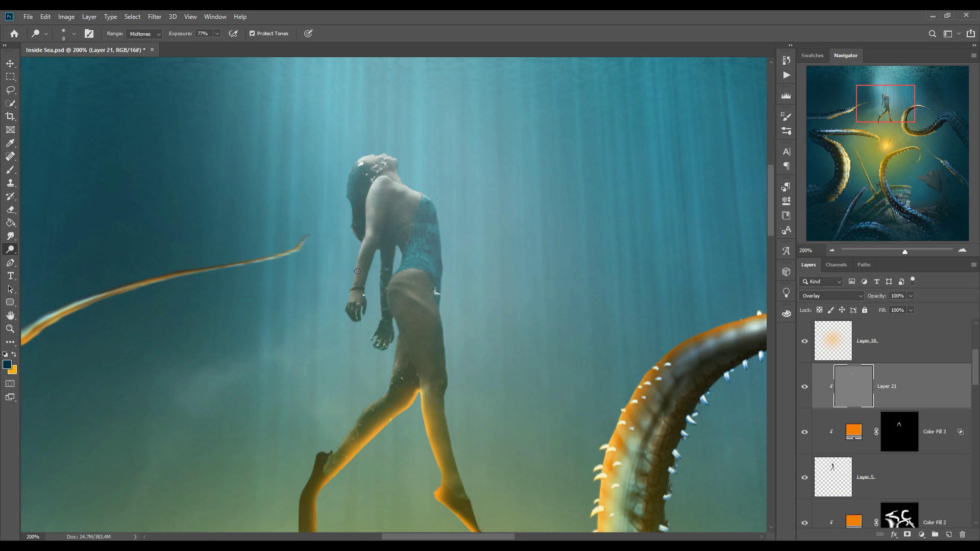
Step: Dodge the diver's neck, hip, thigh, legs and swimsuit, then zoom back out
{"action": "left_click_drag", "start_coordinate": [398, 184], "coordinate": [442, 240]}
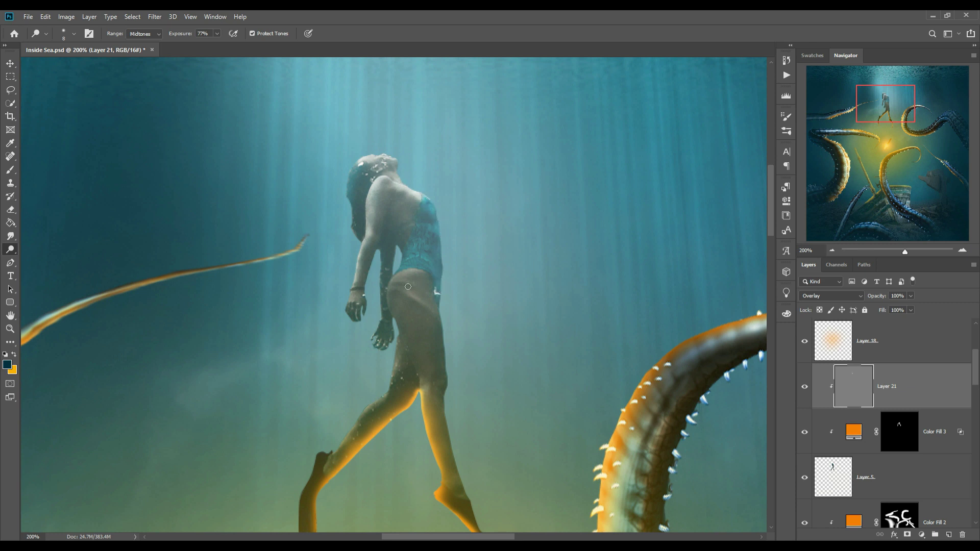
{"action": "left_click_drag", "start_coordinate": [402, 288], "coordinate": [432, 311]}
{"action": "left_click_drag", "start_coordinate": [407, 280], "coordinate": [439, 308]}
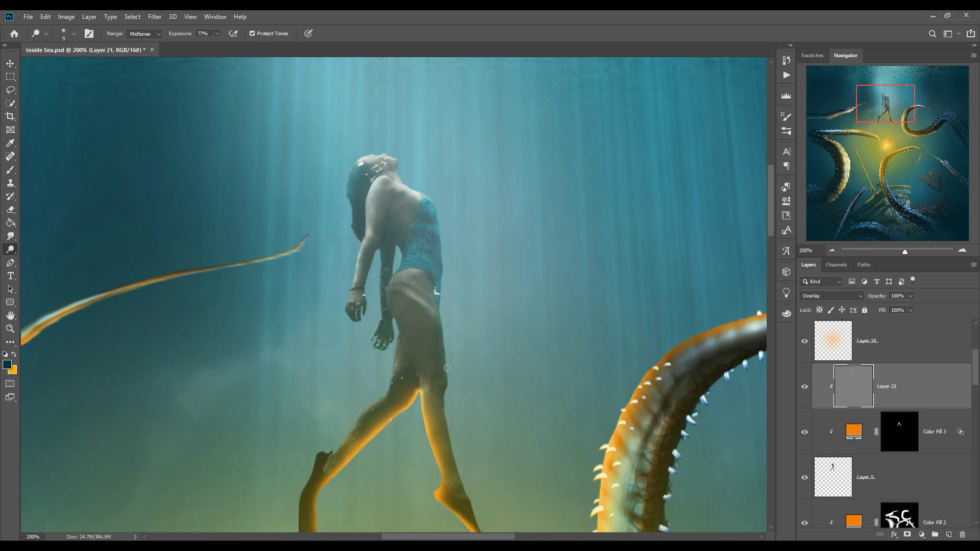
{"action": "mouse_move", "coordinate": [444, 352]}
{"action": "left_mouse_down"}
{"action": "mouse_move", "coordinate": [439, 445]}
{"action": "mouse_move", "coordinate": [429, 424]}
{"action": "mouse_move", "coordinate": [445, 460]}
{"action": "mouse_move", "coordinate": [426, 400]}
{"action": "mouse_move", "coordinate": [443, 463]}
{"action": "left_mouse_up"}
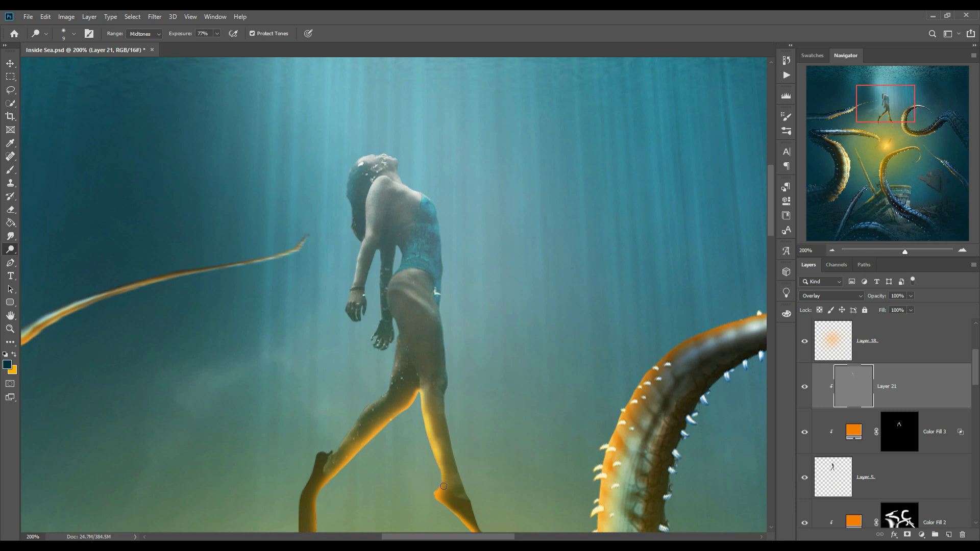
{"action": "mouse_move", "coordinate": [425, 422]}
{"action": "left_mouse_down"}
{"action": "mouse_move", "coordinate": [415, 393]}
{"action": "mouse_move", "coordinate": [399, 424]}
{"action": "left_mouse_up"}
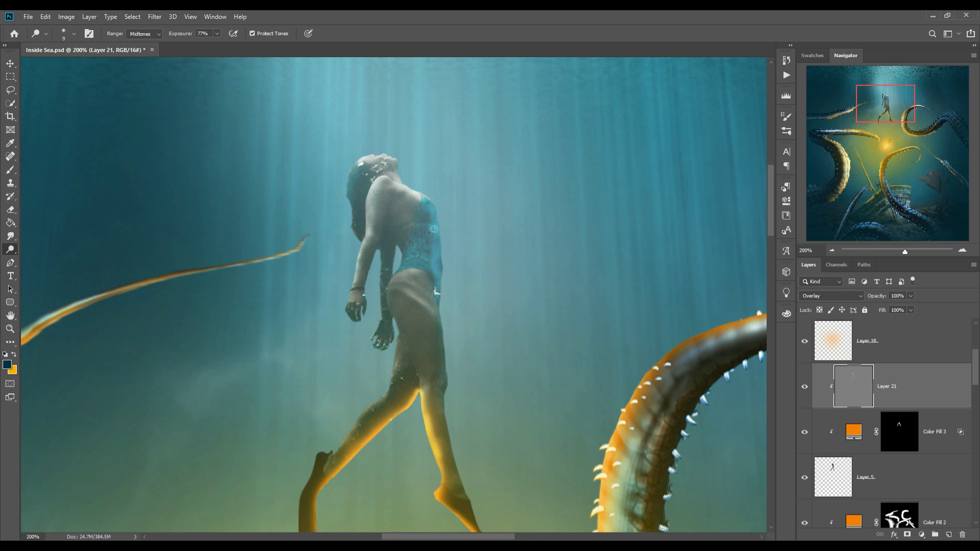
{"action": "left_click_drag", "start_coordinate": [420, 263], "coordinate": [398, 276]}
{"action": "key", "text": "v"}
{"action": "key", "text": "ctrl+minus"}
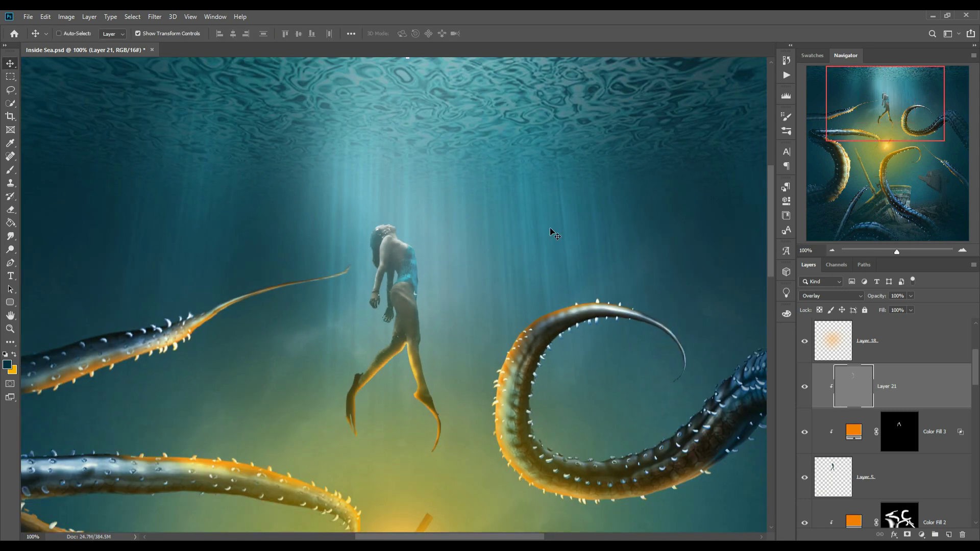
{"action": "key", "text": "ctrl+minus"}
{"action": "key", "text": "ctrl+minus"}
{"action": "key", "text": "ctrl+minus"}
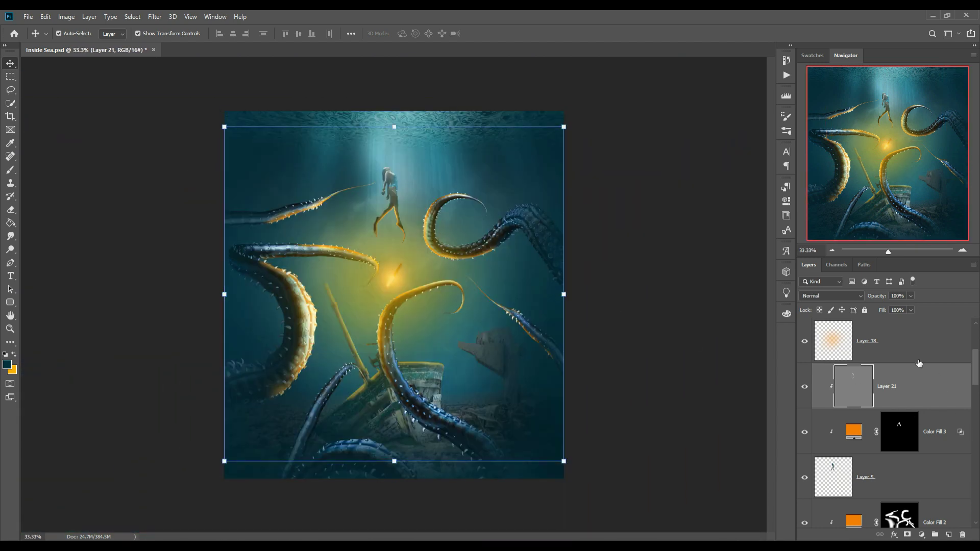
Step: Add an empty Layer 22 clipped above Layer 21
{"action": "left_click", "coordinate": [949, 532]}
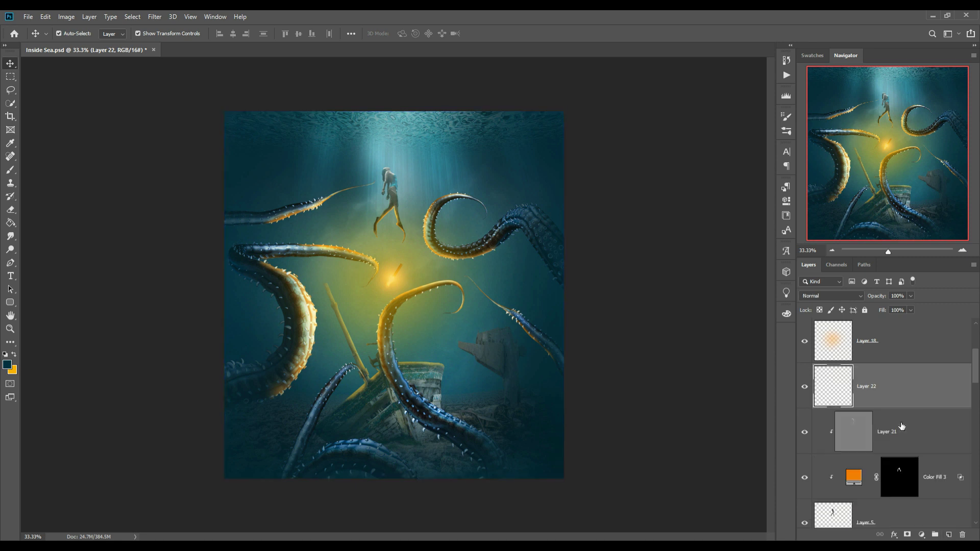
{"action": "right_click", "coordinate": [893, 382]}
{"action": "left_click", "coordinate": [783, 304]}
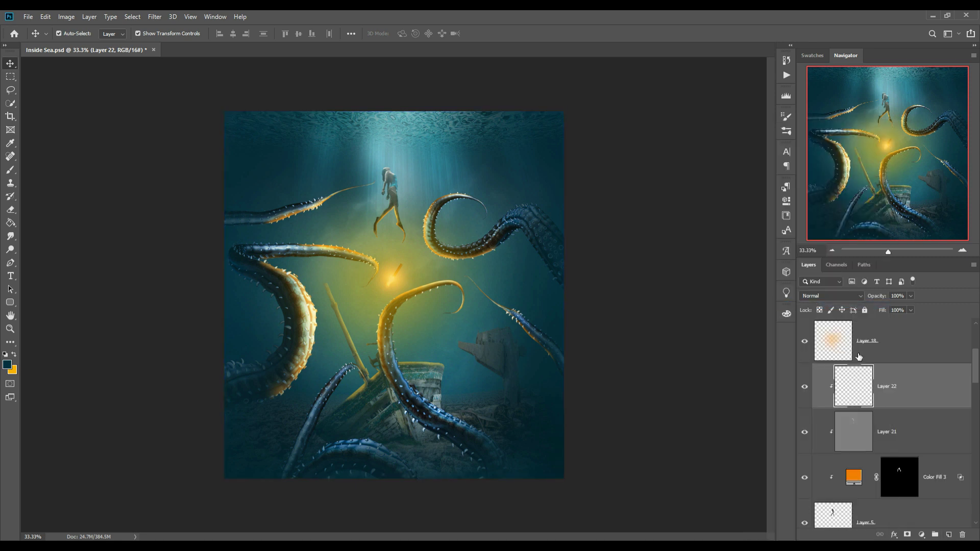
Step: Add a clipped Curves adjustment with the curve pulled slightly down to darken
{"action": "left_click", "coordinate": [922, 534]}
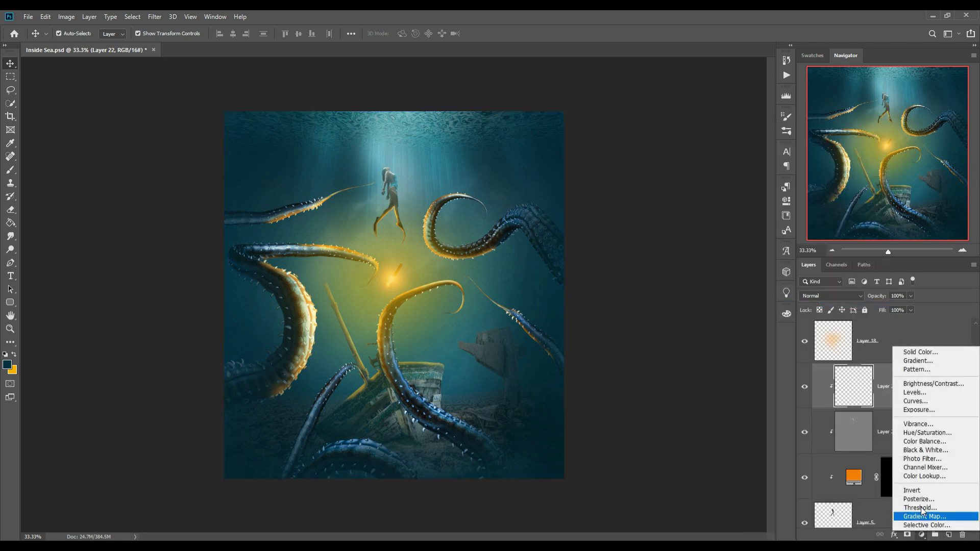
{"action": "left_click", "coordinate": [917, 401]}
{"action": "left_click_drag", "start_coordinate": [704, 306], "coordinate": [713, 308]}
{"action": "left_click", "coordinate": [699, 409]}
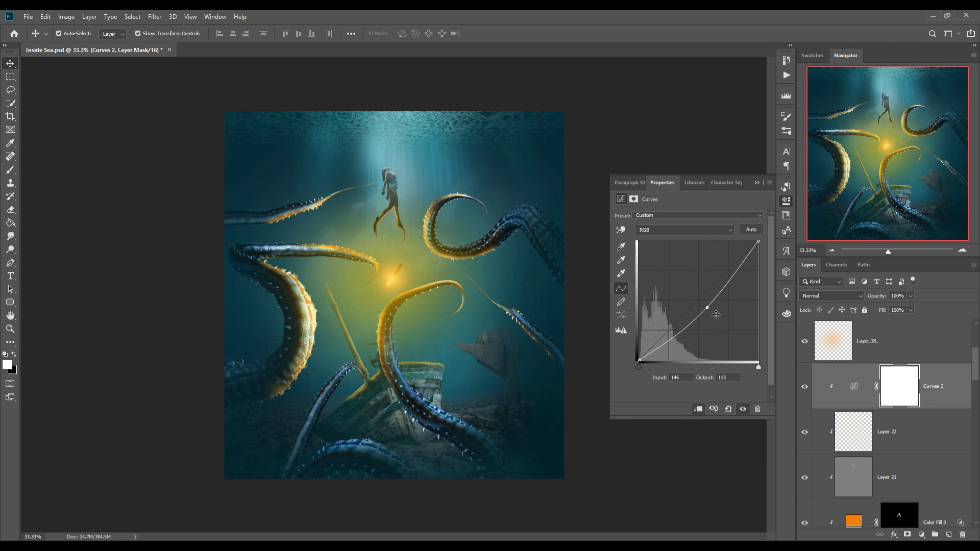
{"action": "left_click", "coordinate": [756, 183]}
{"action": "scroll", "coordinate": [888, 434], "scroll_direction": "down", "scroll_amount": 5}
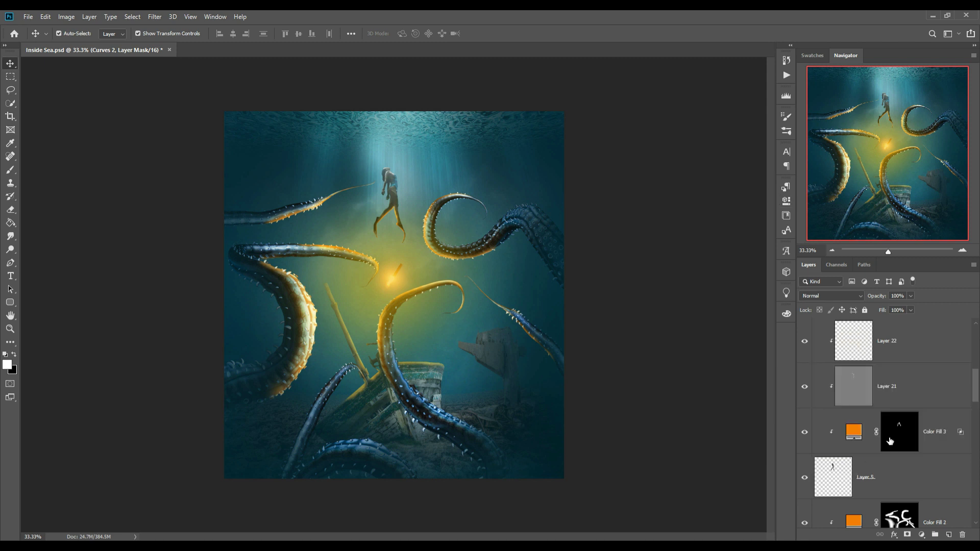
{"action": "scroll", "coordinate": [888, 434], "scroll_direction": "down", "scroll_amount": 3}
Step: Create Layer 23 above Color Fill 2, clipped to it, in Overlay blend mode
{"action": "left_click", "coordinate": [919, 490]}
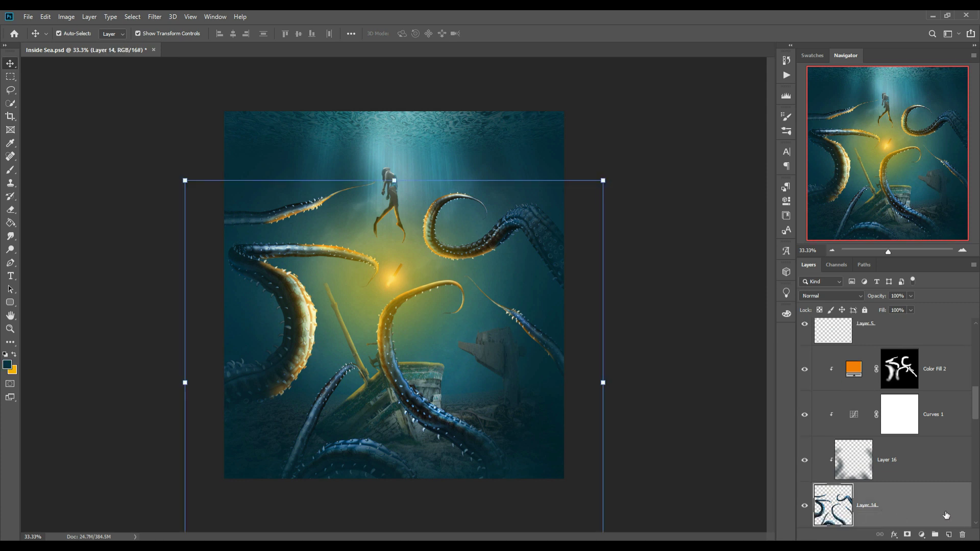
{"action": "left_click", "coordinate": [956, 360]}
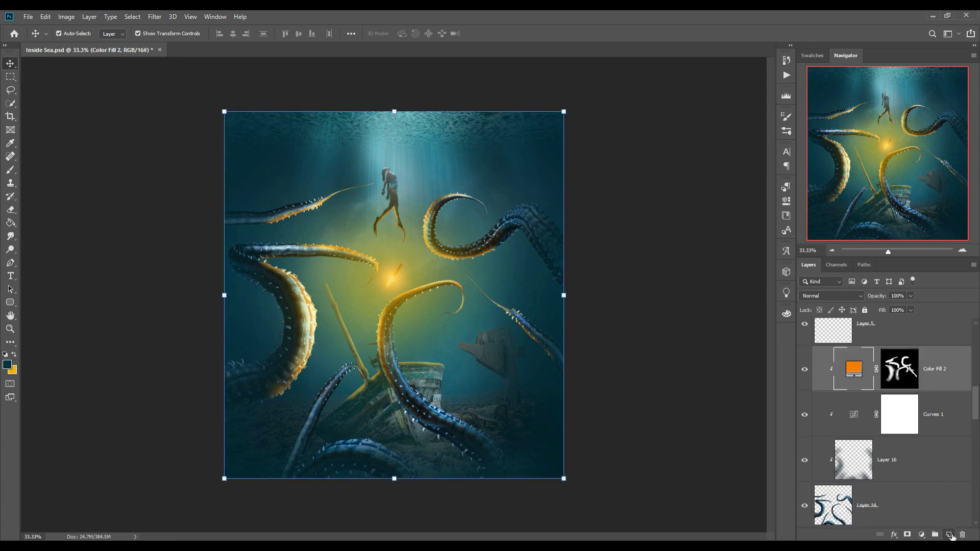
{"action": "key", "text": "ctrl+shift+alt+n"}
{"action": "right_click", "coordinate": [913, 373]}
{"action": "left_click", "coordinate": [830, 296]}
{"action": "left_click", "coordinate": [829, 296]}
{"action": "left_click", "coordinate": [809, 397]}
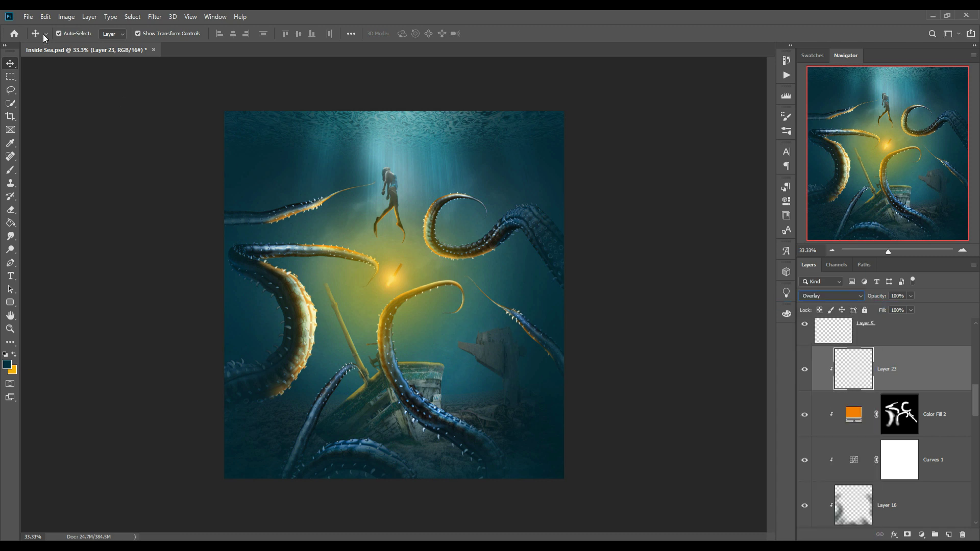
Step: Fill Layer 23 with 50% gray
{"action": "left_click", "coordinate": [46, 17]}
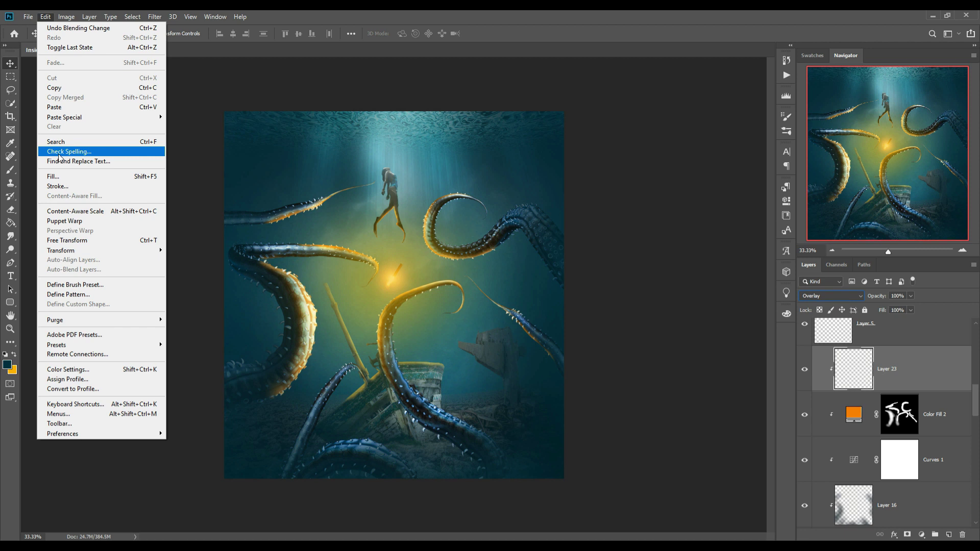
{"action": "left_click", "coordinate": [61, 178]}
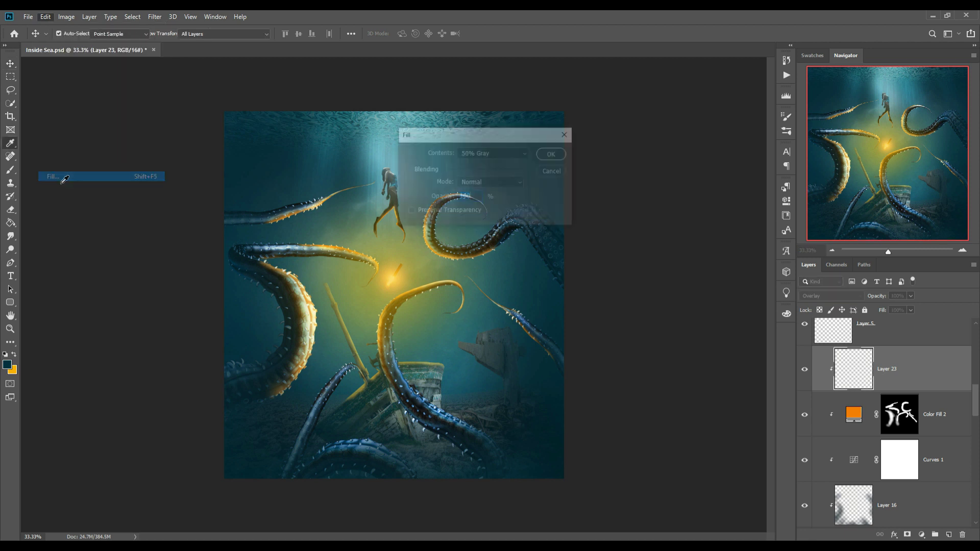
{"action": "key", "text": "v"}
{"action": "left_click", "coordinate": [550, 156]}
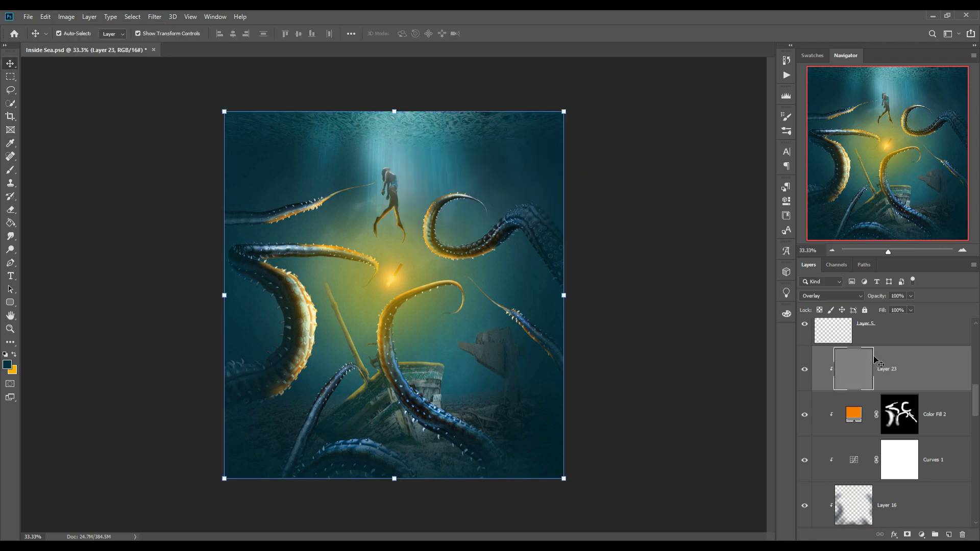
Step: Dodge highlights along the upper-left, left and lower-left tentacles
{"action": "left_click", "coordinate": [11, 249]}
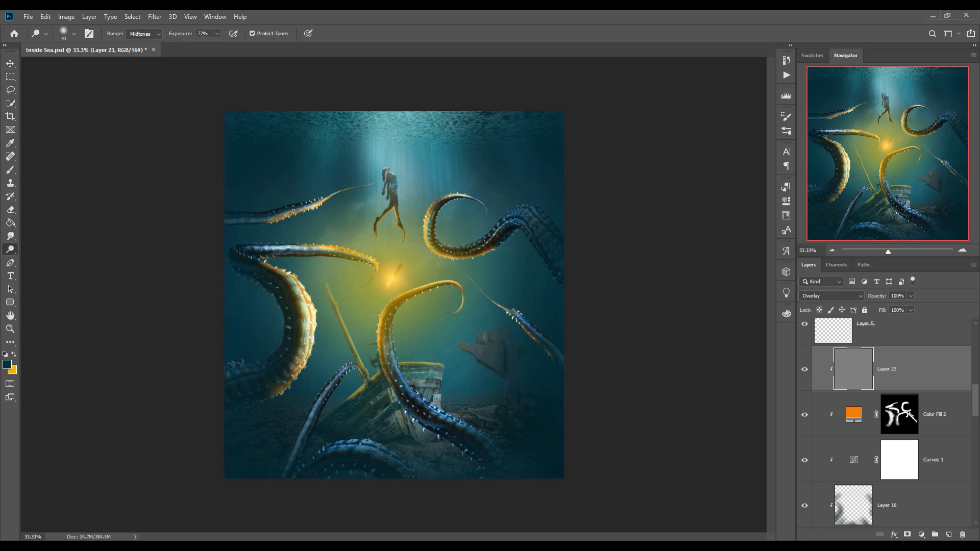
{"action": "left_click_drag", "start_coordinate": [318, 206], "coordinate": [215, 222]}
{"action": "left_click_drag", "start_coordinate": [266, 252], "coordinate": [327, 254]}
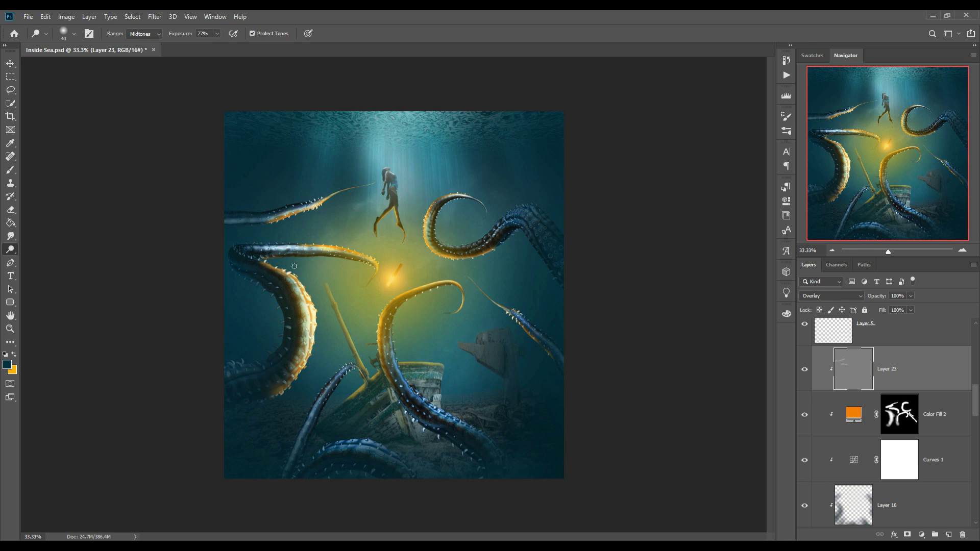
{"action": "left_click_drag", "start_coordinate": [264, 269], "coordinate": [289, 276]}
{"action": "left_click_drag", "start_coordinate": [322, 352], "coordinate": [241, 408]}
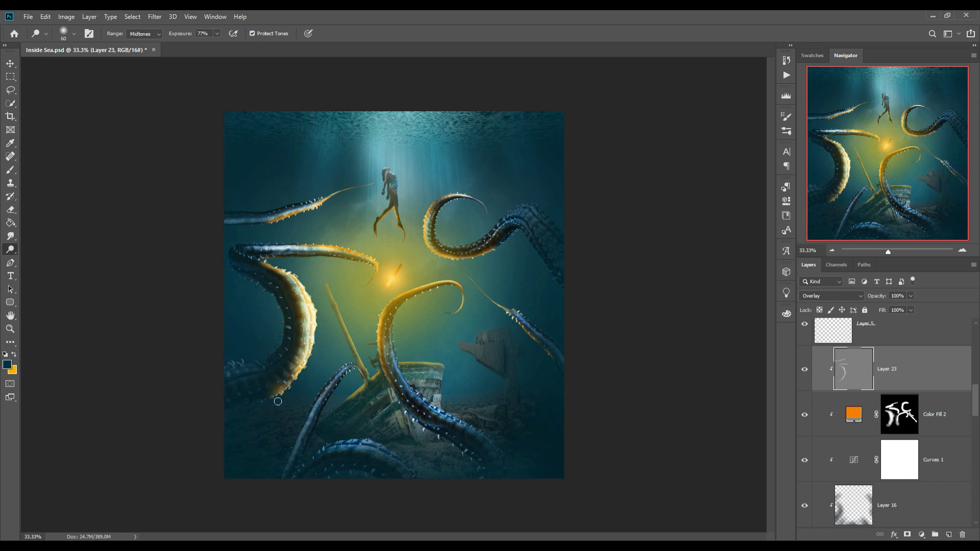
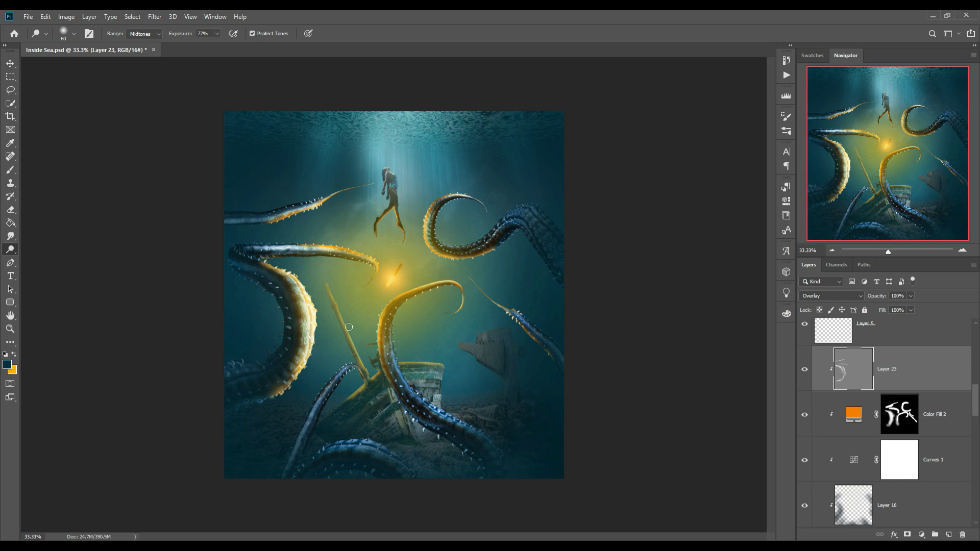
Step: Dodge along the upper, inner and lower dark tentacle edges on Layer 23 (Midtones, 77% exposure)
{"action": "left_click_drag", "start_coordinate": [430, 207], "coordinate": [434, 253]}
{"action": "left_click_drag", "start_coordinate": [496, 231], "coordinate": [536, 220]}
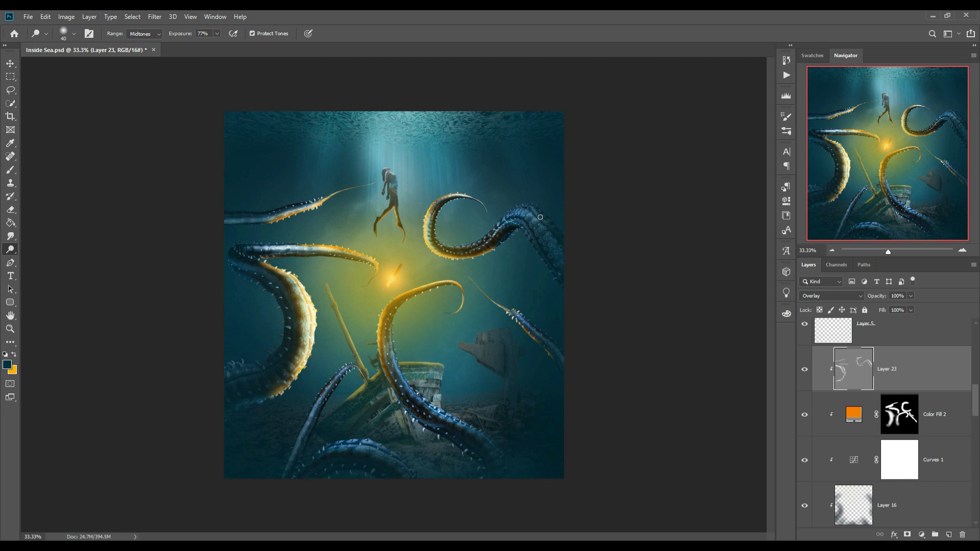
{"action": "left_click_drag", "start_coordinate": [516, 315], "coordinate": [554, 356]}
{"action": "mouse_move", "coordinate": [393, 348]}
{"action": "left_mouse_down"}
{"action": "mouse_move", "coordinate": [408, 388]}
{"action": "mouse_move", "coordinate": [438, 417]}
{"action": "left_mouse_up"}
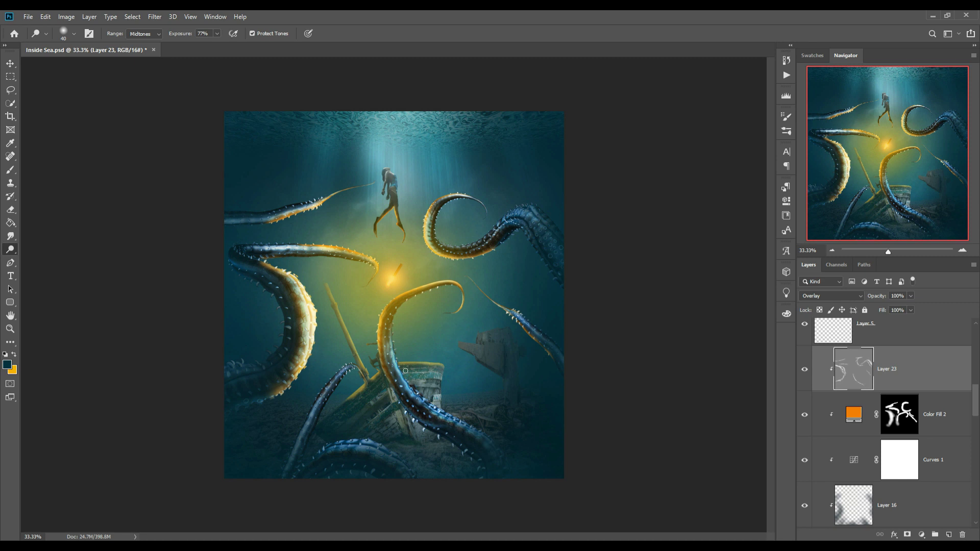
{"action": "left_click_drag", "start_coordinate": [387, 326], "coordinate": [393, 347]}
{"action": "mouse_move", "coordinate": [363, 449]}
{"action": "left_mouse_down"}
{"action": "mouse_move", "coordinate": [413, 479]}
{"action": "mouse_move", "coordinate": [388, 454]}
{"action": "mouse_move", "coordinate": [352, 449]}
{"action": "mouse_move", "coordinate": [322, 452]}
{"action": "mouse_move", "coordinate": [328, 462]}
{"action": "mouse_move", "coordinate": [344, 457]}
{"action": "mouse_move", "coordinate": [301, 471]}
{"action": "mouse_move", "coordinate": [340, 453]}
{"action": "left_mouse_up"}
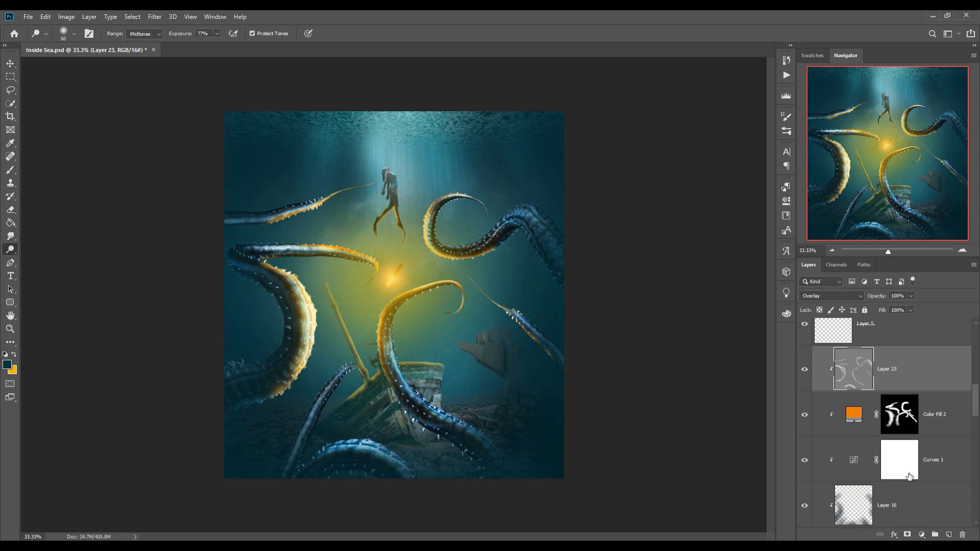
Step: Paint white on the Color Fill 2 mask with a small brush for orange glow along left tentacles
{"action": "left_click", "coordinate": [909, 427]}
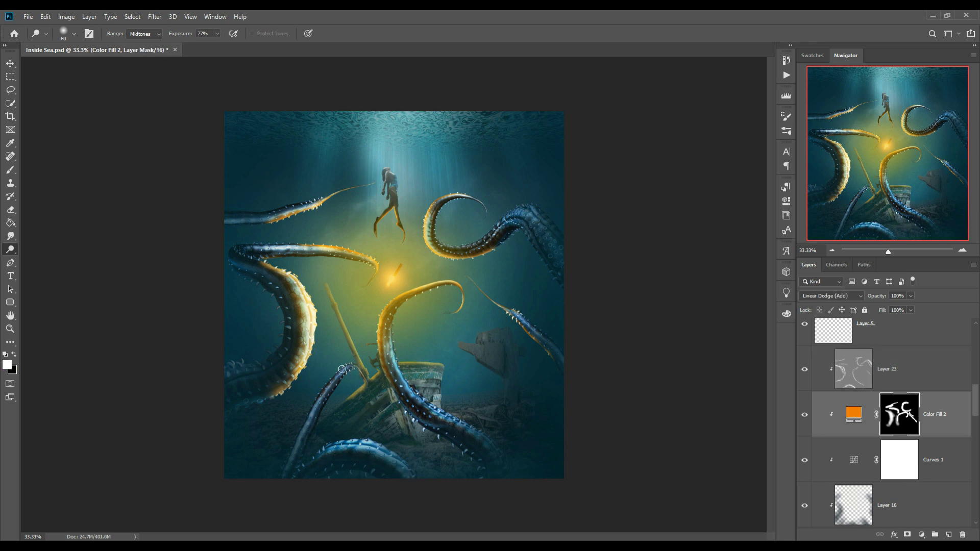
{"action": "left_click", "coordinate": [14, 355]}
{"action": "left_click", "coordinate": [14, 354]}
{"action": "left_click", "coordinate": [10, 169]}
{"action": "key", "text": "bracketleft"}
{"action": "key", "text": "bracketleft"}
{"action": "key", "text": "bracketleft"}
{"action": "mouse_move", "coordinate": [367, 366]}
{"action": "left_mouse_down"}
{"action": "mouse_move", "coordinate": [329, 387]}
{"action": "mouse_move", "coordinate": [316, 407]}
{"action": "mouse_move", "coordinate": [358, 382]}
{"action": "mouse_move", "coordinate": [370, 387]}
{"action": "mouse_move", "coordinate": [345, 374]}
{"action": "left_mouse_up"}
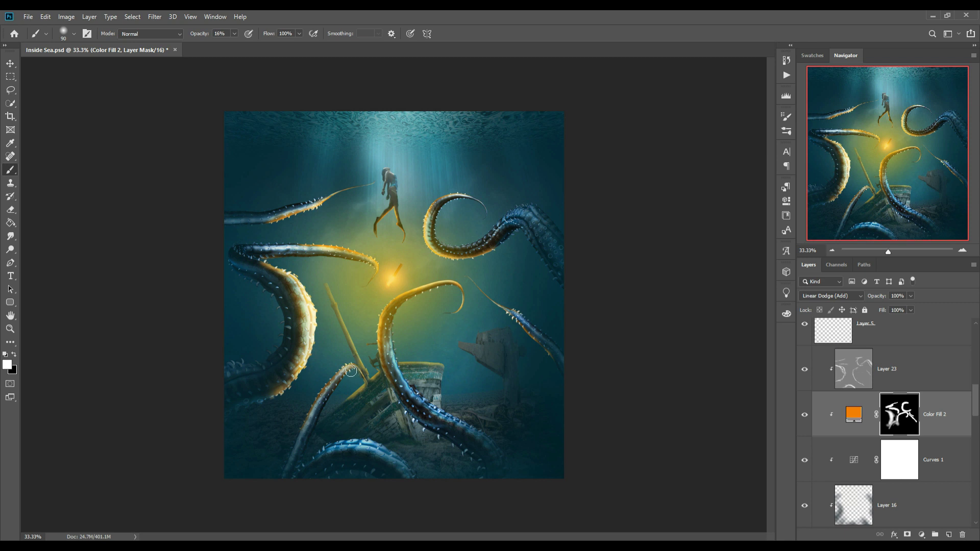
{"action": "left_click_drag", "start_coordinate": [342, 377], "coordinate": [325, 392]}
{"action": "left_click", "coordinate": [10, 63]}
Step: Add a Curves adjustment above Layer 20 with the RGB midpoint pulled down to darken the scene
{"action": "scroll", "coordinate": [934, 352], "scroll_direction": "up", "scroll_amount": 2}
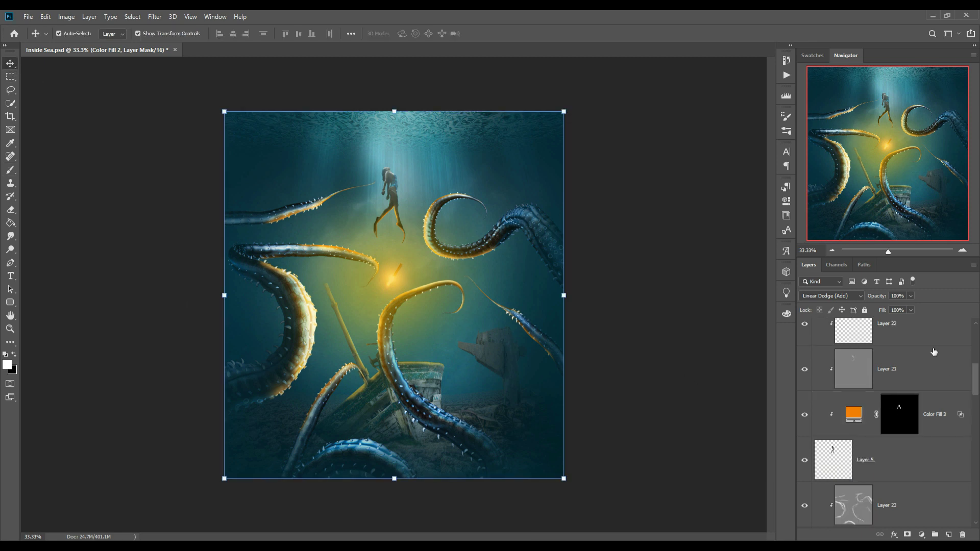
{"action": "scroll", "coordinate": [934, 352], "scroll_direction": "up", "scroll_amount": 3}
{"action": "left_click", "coordinate": [919, 353]}
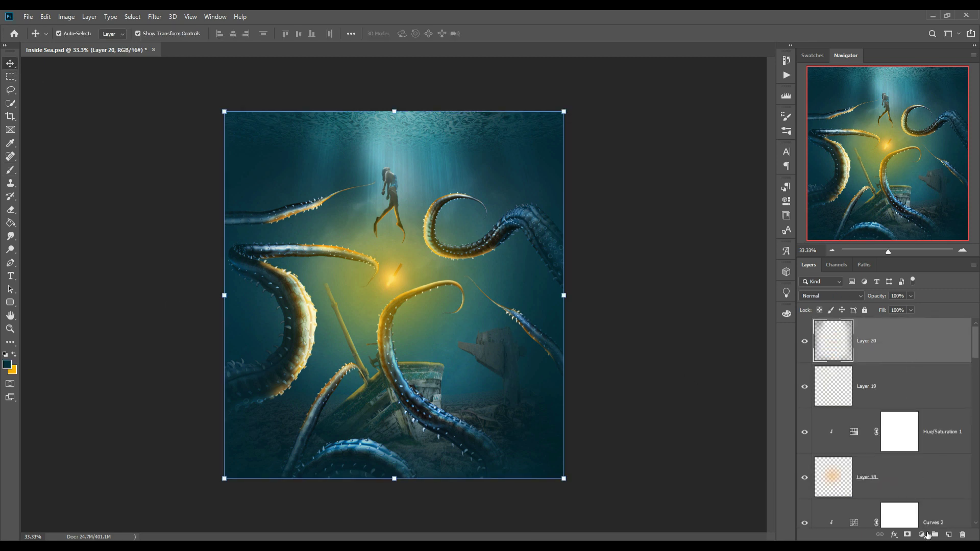
{"action": "left_click", "coordinate": [922, 536]}
{"action": "left_click", "coordinate": [919, 404]}
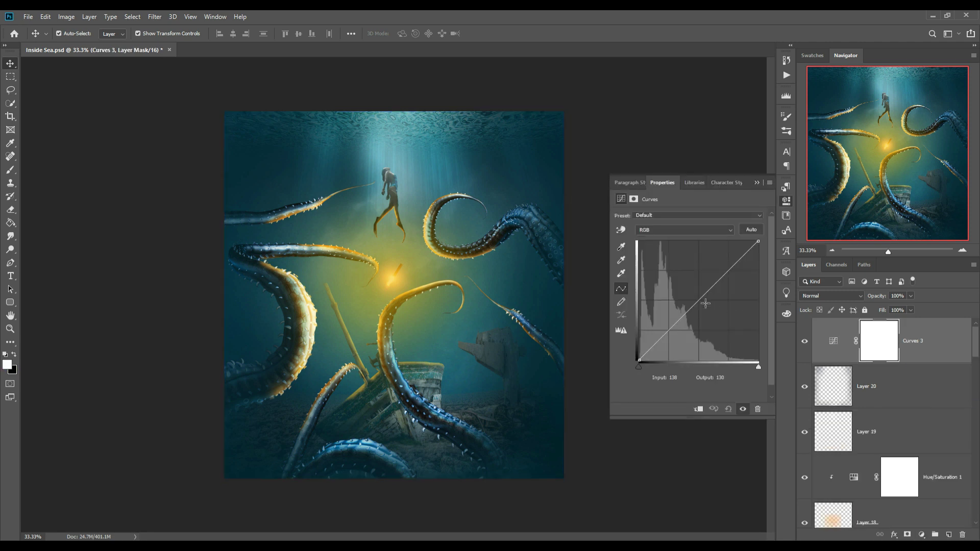
{"action": "left_click_drag", "start_coordinate": [704, 305], "coordinate": [705, 306]}
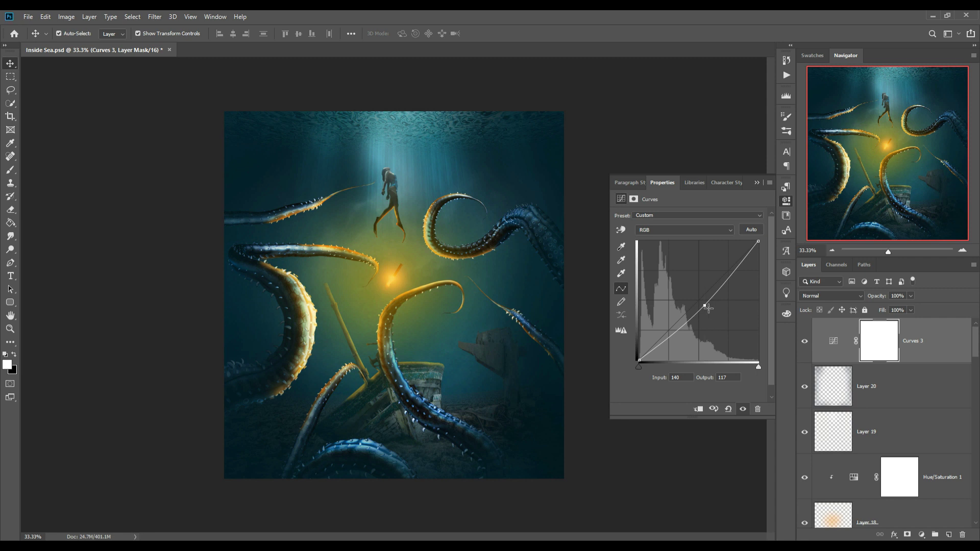
{"action": "left_click_drag", "start_coordinate": [705, 306], "coordinate": [706, 307]}
{"action": "left_click", "coordinate": [755, 184]}
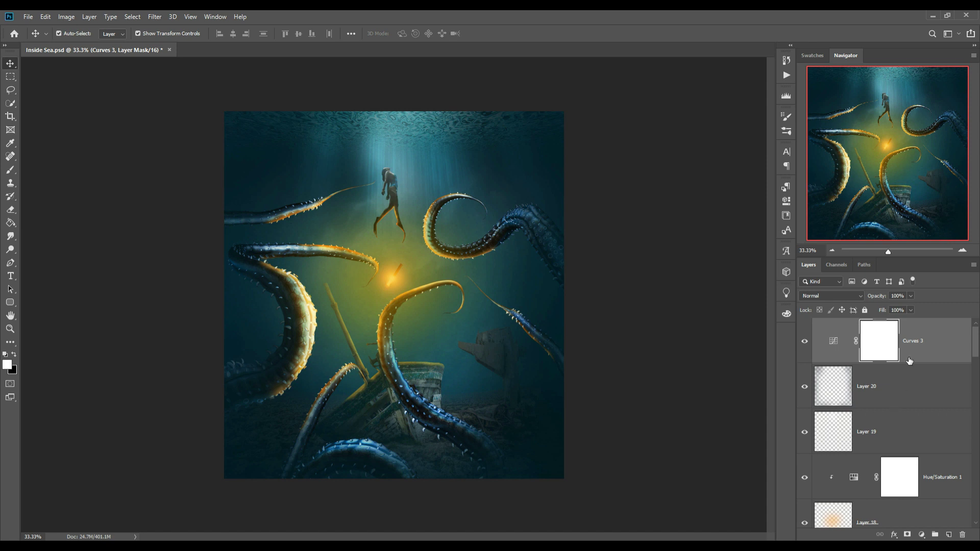
{"action": "left_click", "coordinate": [933, 345]}
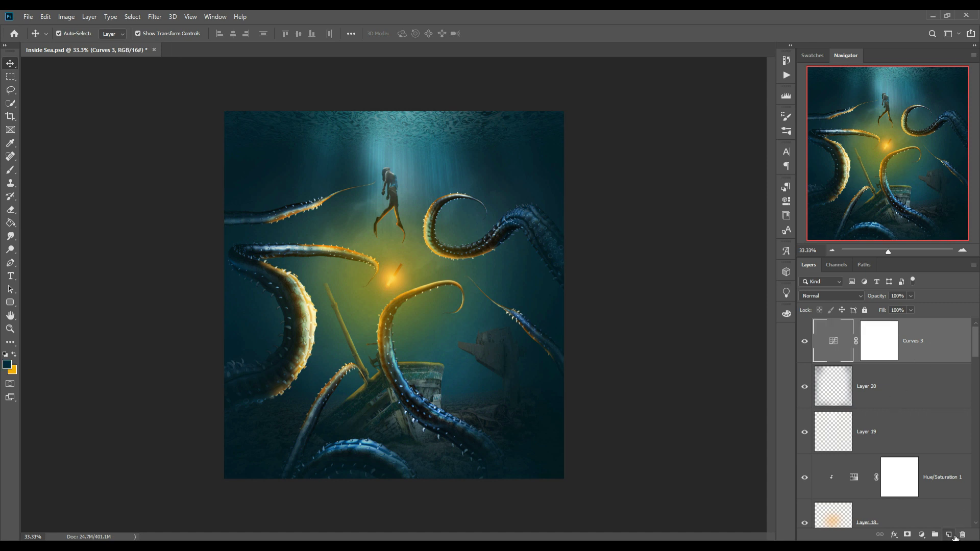
Step: Create Layer 24 and brush faint dark shading down the left side with a large brush
{"action": "left_click", "coordinate": [952, 536]}
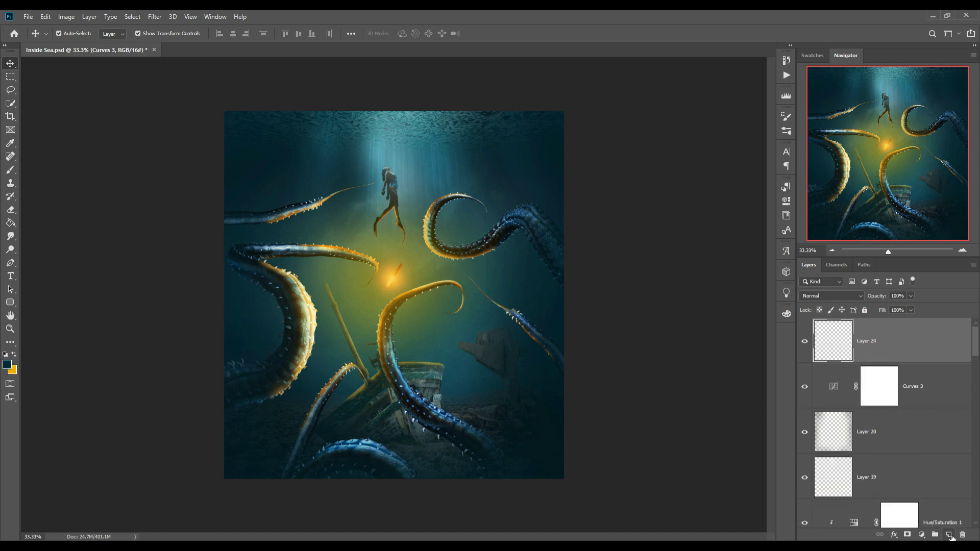
{"action": "left_click", "coordinate": [8, 172]}
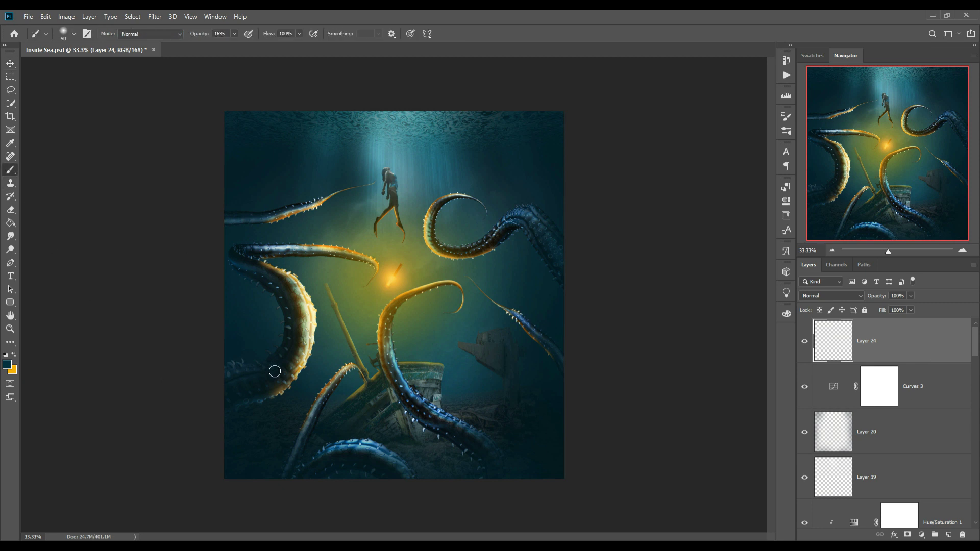
{"action": "key", "text": "bracketright"}
{"action": "key", "text": "bracketright"}
{"action": "key", "text": "bracketright"}
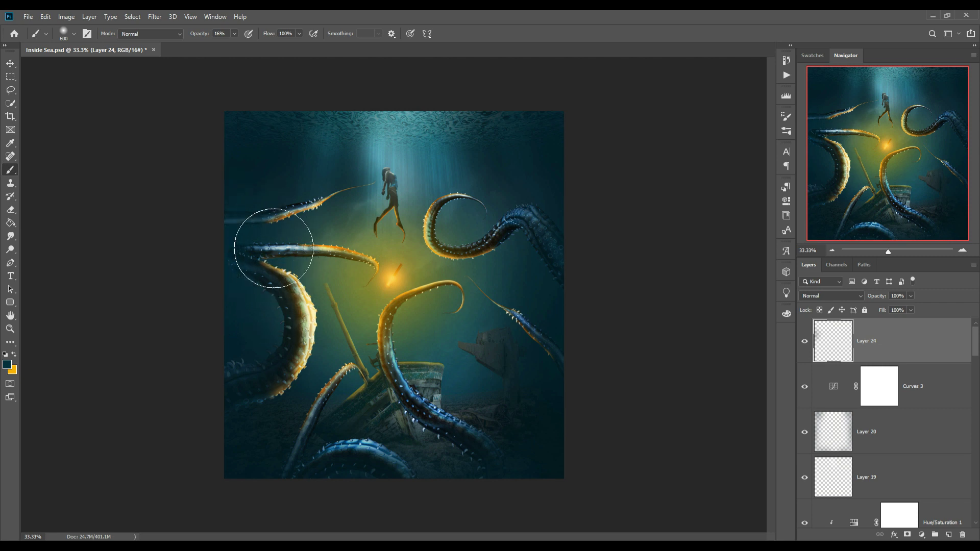
{"action": "left_click_drag", "start_coordinate": [263, 411], "coordinate": [281, 413]}
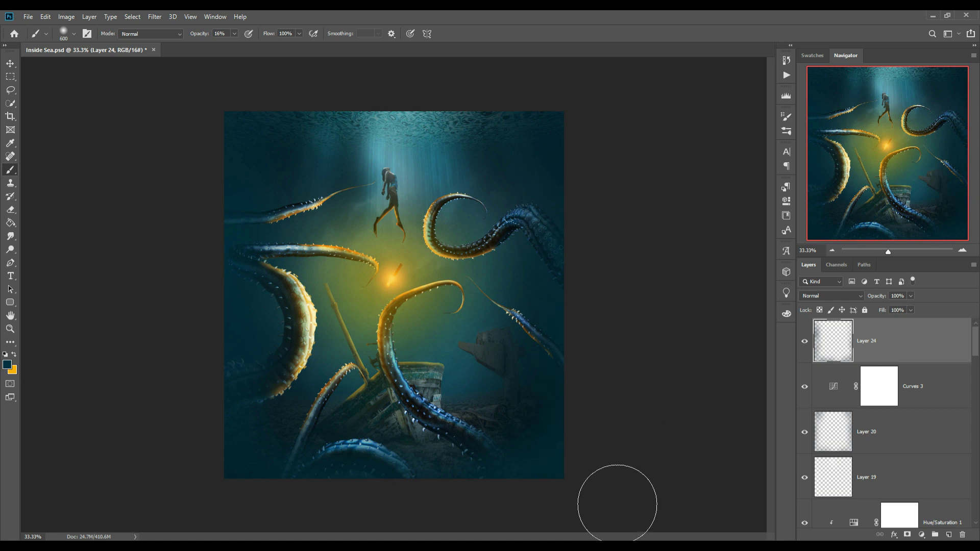
Step: Toggle the Curves 3 visibility on and off to compare the darkening
{"action": "left_click", "coordinate": [10, 64]}
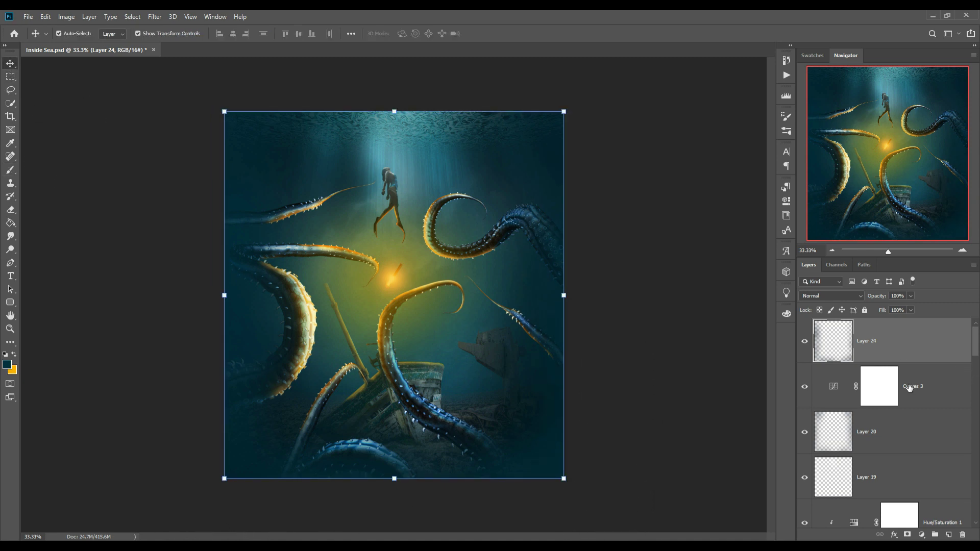
{"action": "left_click", "coordinate": [805, 387]}
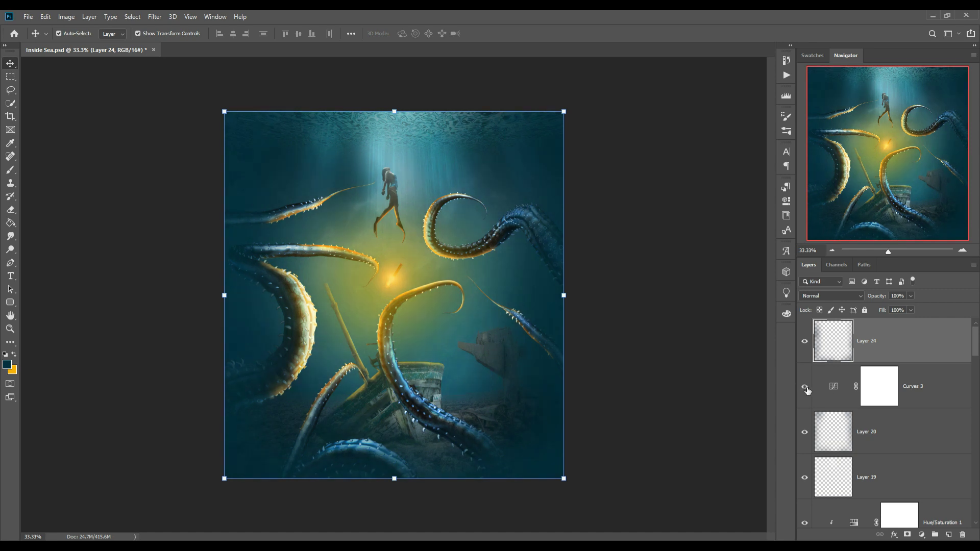
{"action": "left_click", "coordinate": [805, 387]}
{"action": "left_click", "coordinate": [805, 387]}
{"action": "left_click", "coordinate": [807, 390]}
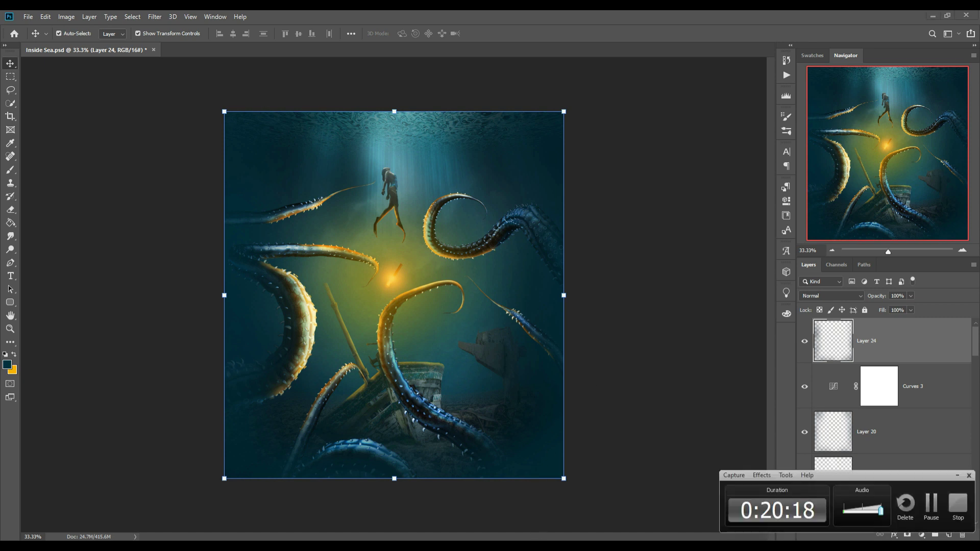
Step: Set up a smaller scattered bubble brush in white at 58% opacity
{"action": "key", "text": "b"}
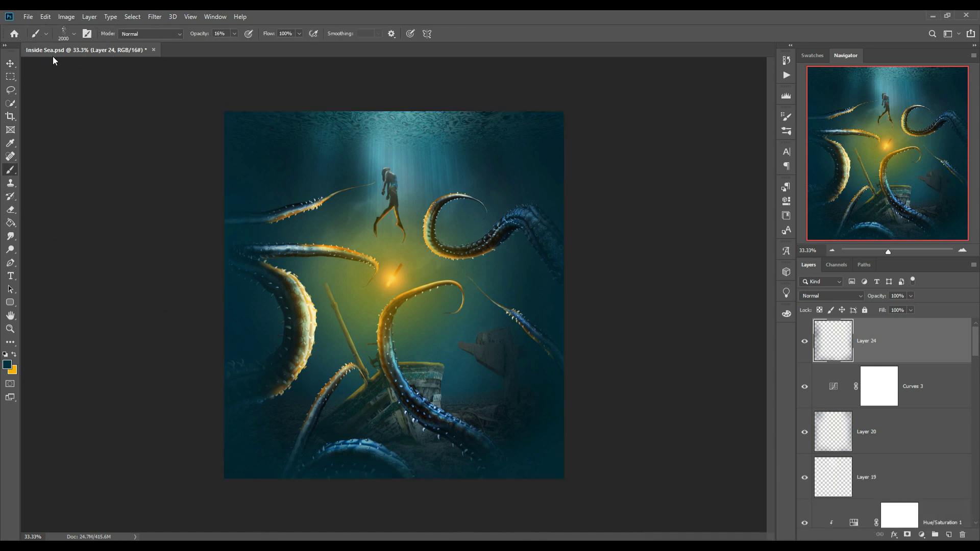
{"action": "left_click", "coordinate": [75, 35]}
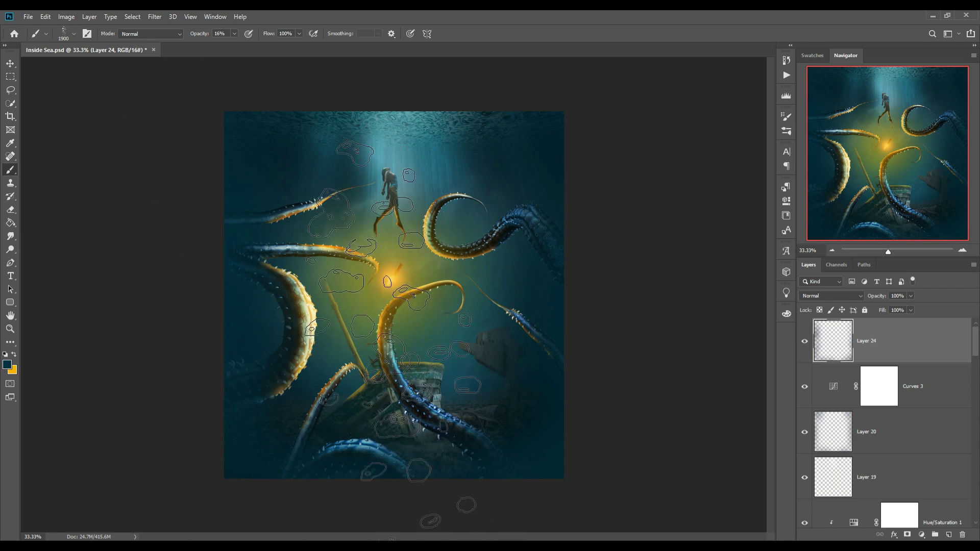
{"action": "key", "text": "bracketleft"}
{"action": "key", "text": "bracketleft"}
{"action": "key", "text": "bracketleft"}
{"action": "key", "text": "bracketleft"}
{"action": "key", "text": "bracketleft"}
{"action": "key", "text": "bracketleft"}
{"action": "key", "text": "bracketleft"}
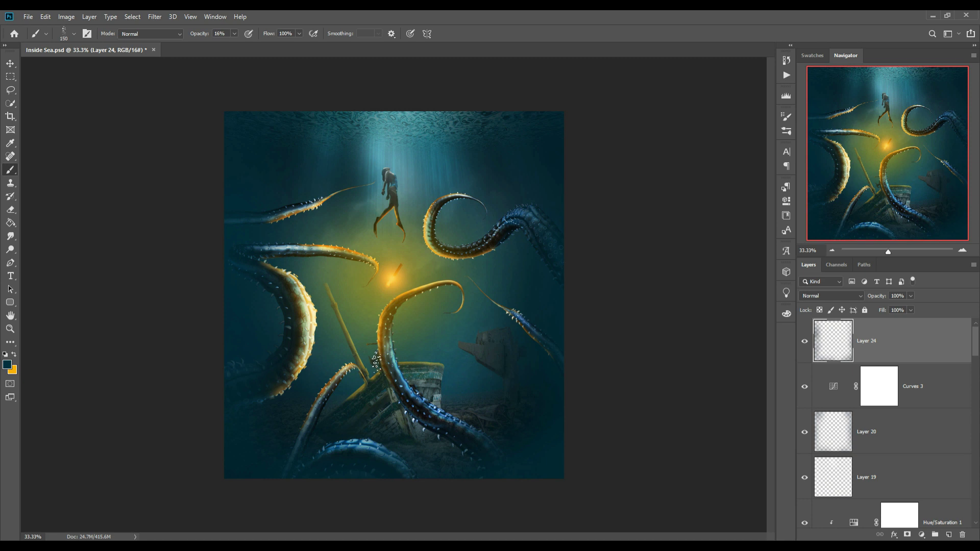
{"action": "left_click", "coordinate": [15, 355]}
{"action": "left_click", "coordinate": [7, 364]}
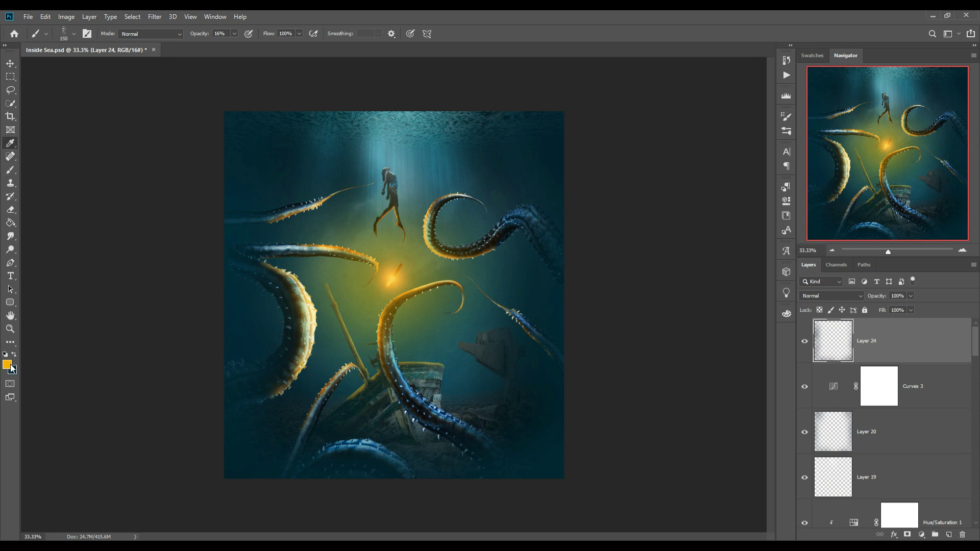
{"action": "left_click", "coordinate": [656, 275]}
{"action": "left_click", "coordinate": [887, 268]}
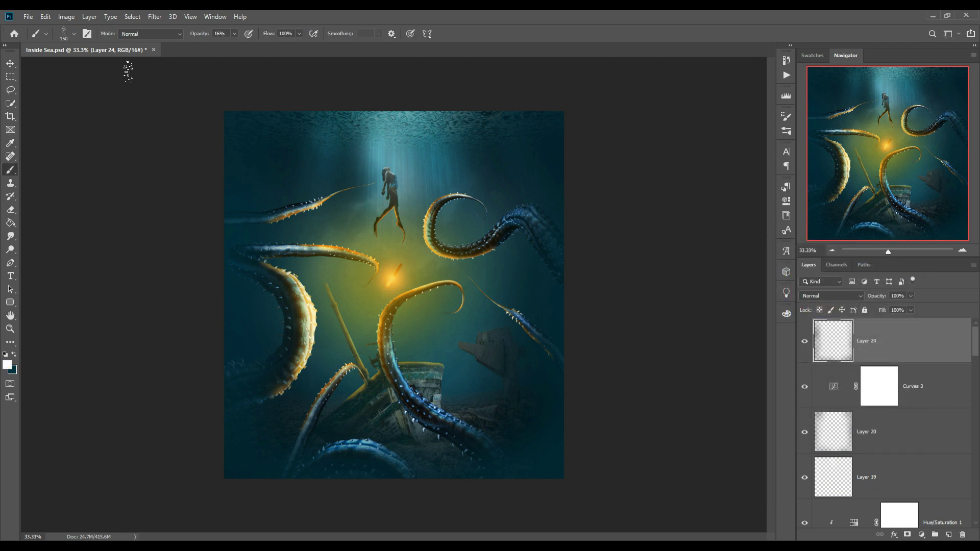
{"action": "left_click", "coordinate": [235, 34]}
{"action": "left_click_drag", "start_coordinate": [235, 46], "coordinate": [255, 45]}
Step: Paint bubbles below the diver, in the light rays, and around the central glow
{"action": "left_click_drag", "start_coordinate": [375, 230], "coordinate": [379, 243]}
{"action": "left_click_drag", "start_coordinate": [411, 264], "coordinate": [404, 250]}
{"action": "left_click_drag", "start_coordinate": [388, 166], "coordinate": [389, 135]}
{"action": "left_click_drag", "start_coordinate": [406, 352], "coordinate": [409, 376]}
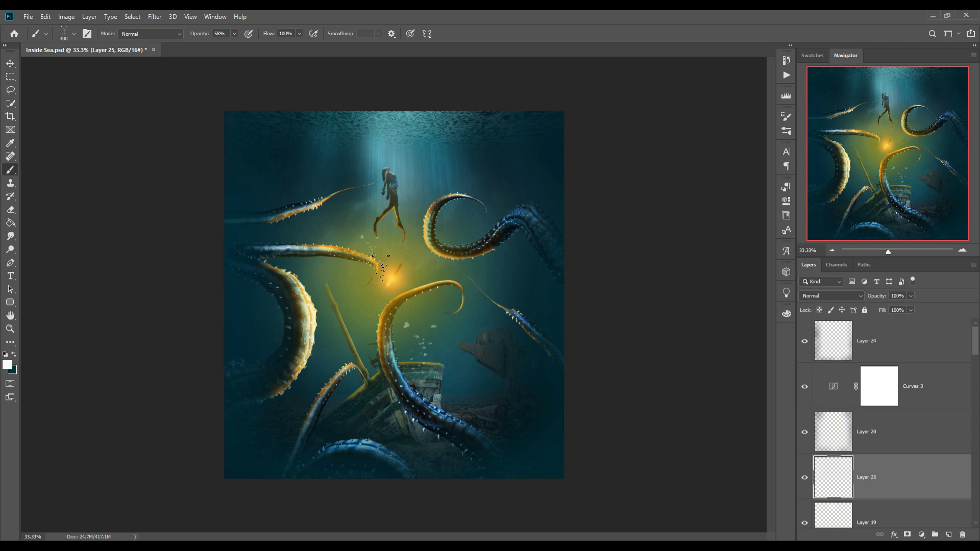
{"action": "left_click_drag", "start_coordinate": [388, 269], "coordinate": [400, 273]}
Step: Enlarge the brush and paint bigger bubbles over the wreck and lower tentacles
{"action": "key", "text": "bracketright"}
{"action": "key", "text": "bracketright"}
{"action": "key", "text": "bracketright"}
{"action": "left_click_drag", "start_coordinate": [409, 460], "coordinate": [428, 442]}
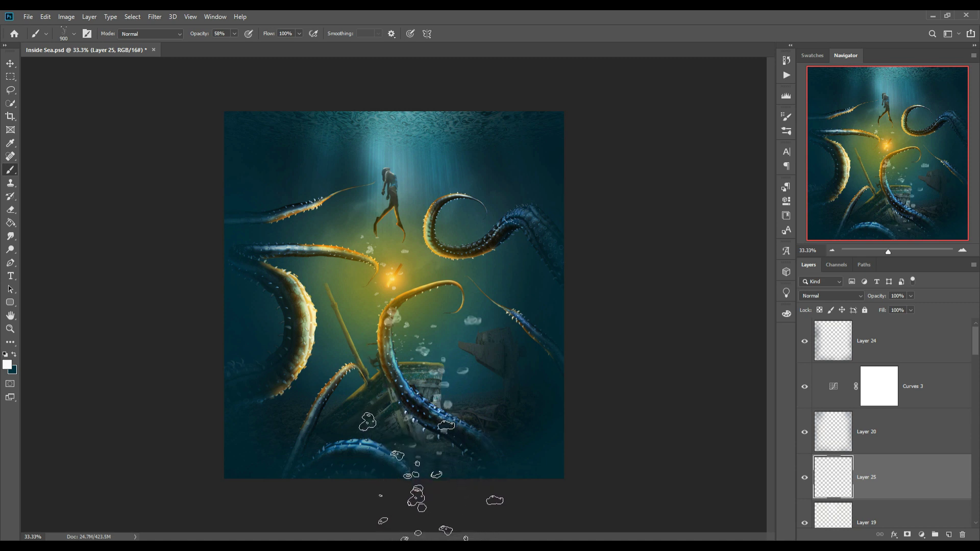
{"action": "left_click", "coordinate": [434, 490]}
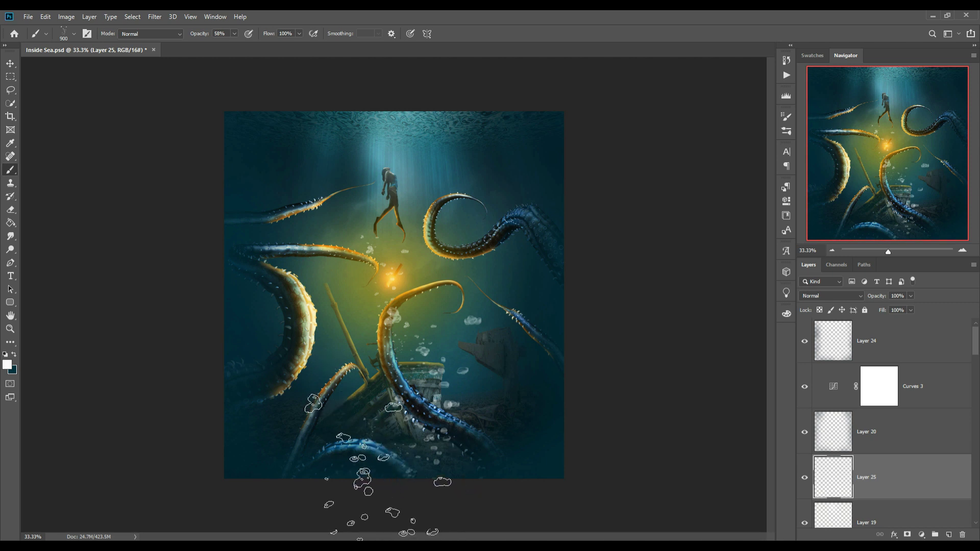
{"action": "left_click_drag", "start_coordinate": [378, 506], "coordinate": [393, 532]}
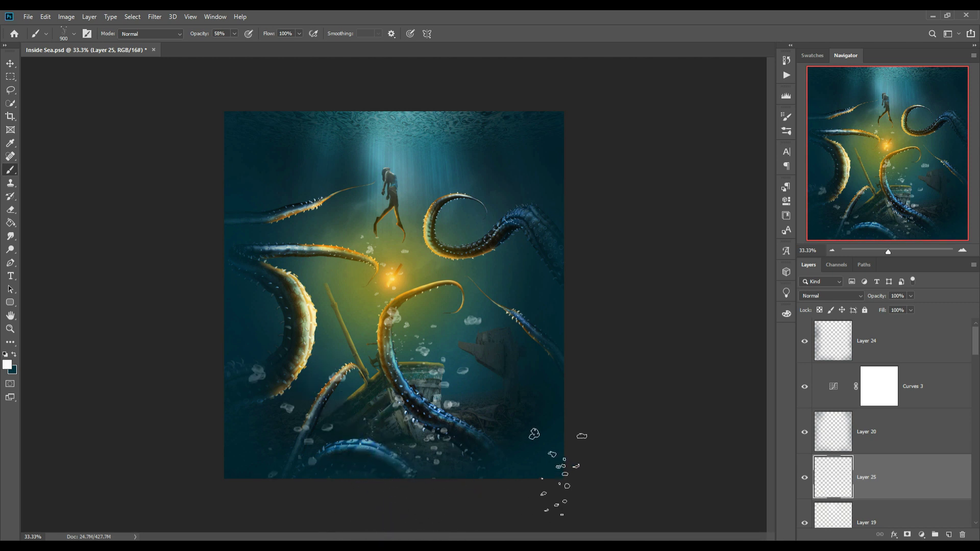
{"action": "left_click", "coordinate": [561, 470]}
Step: Lower Layer 25's fill to 38% to soften the bubbles, then select Layer 24
{"action": "key", "text": "bracketleft"}
{"action": "key", "text": "bracketleft"}
{"action": "key", "text": "bracketleft"}
{"action": "left_click", "coordinate": [10, 64]}
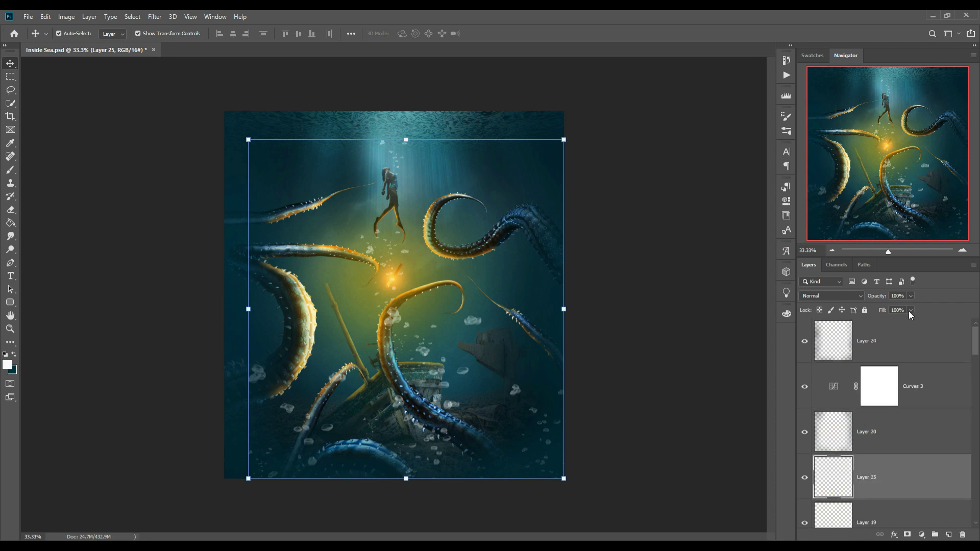
{"action": "left_click_drag", "start_coordinate": [910, 320], "coordinate": [886, 321]}
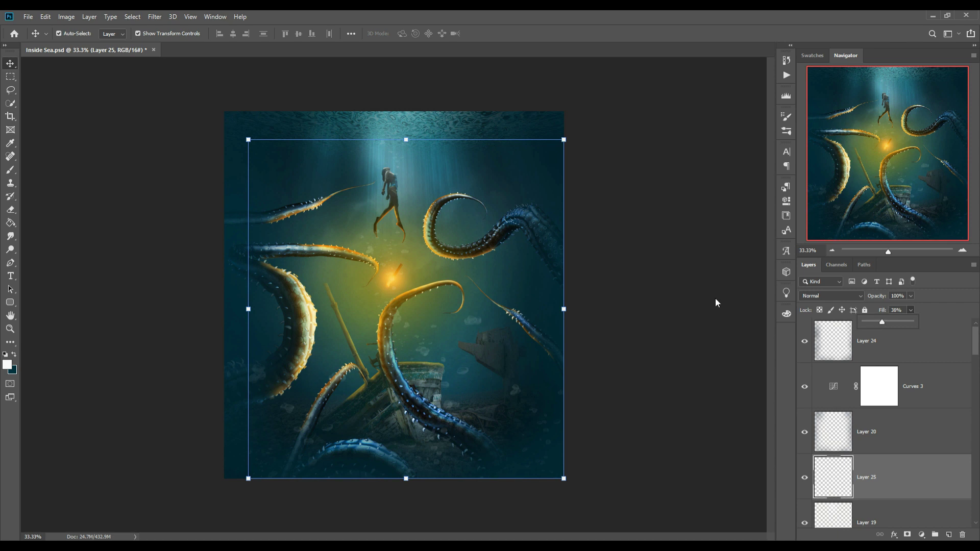
{"action": "left_click", "coordinate": [6, 68]}
{"action": "left_click", "coordinate": [891, 346]}
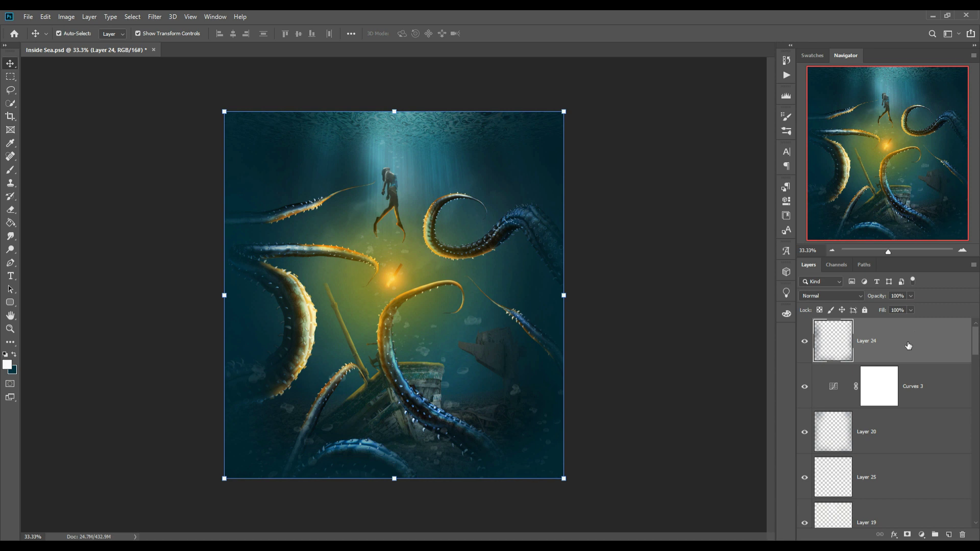
Step: Stamp visible layers into Layer 26, convert it to a smart object, and open Camera Raw Filter
{"action": "key", "text": "ctrl"}
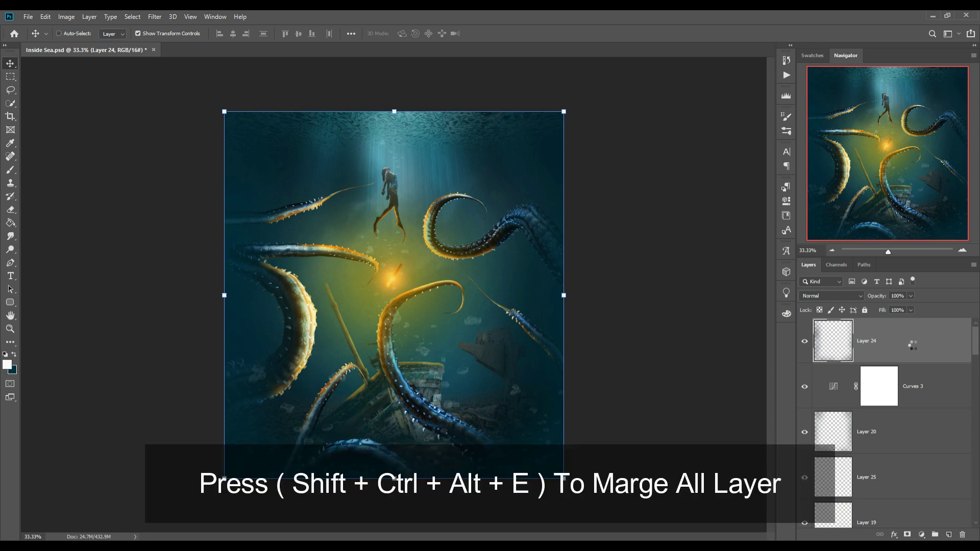
{"action": "key", "text": "shift+ctrl+alt+e"}
{"action": "right_click", "coordinate": [908, 339]}
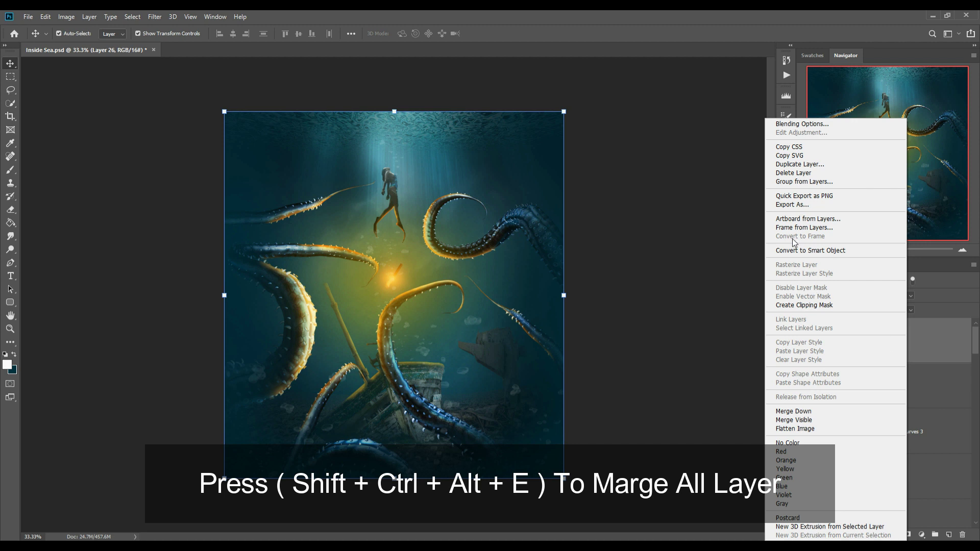
{"action": "left_click", "coordinate": [794, 252]}
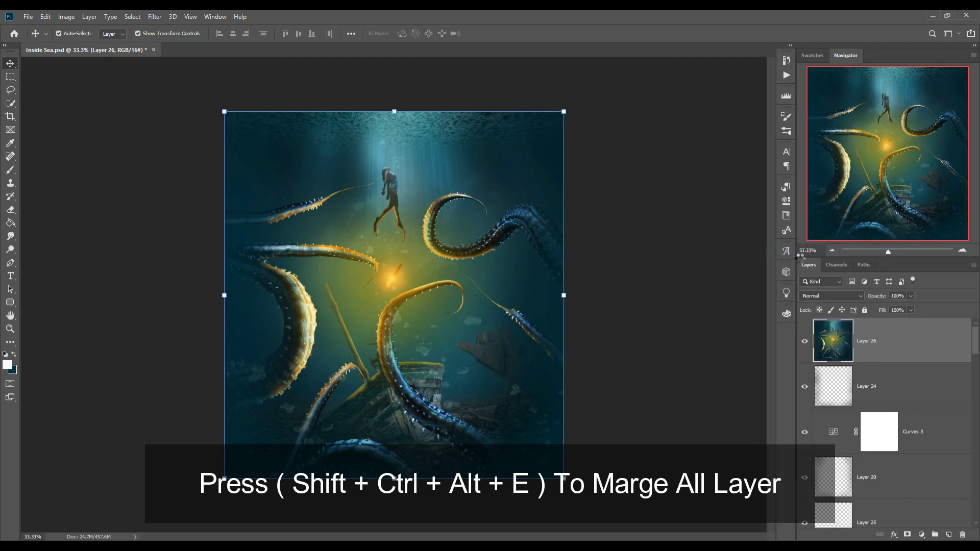
{"action": "left_click", "coordinate": [155, 16]}
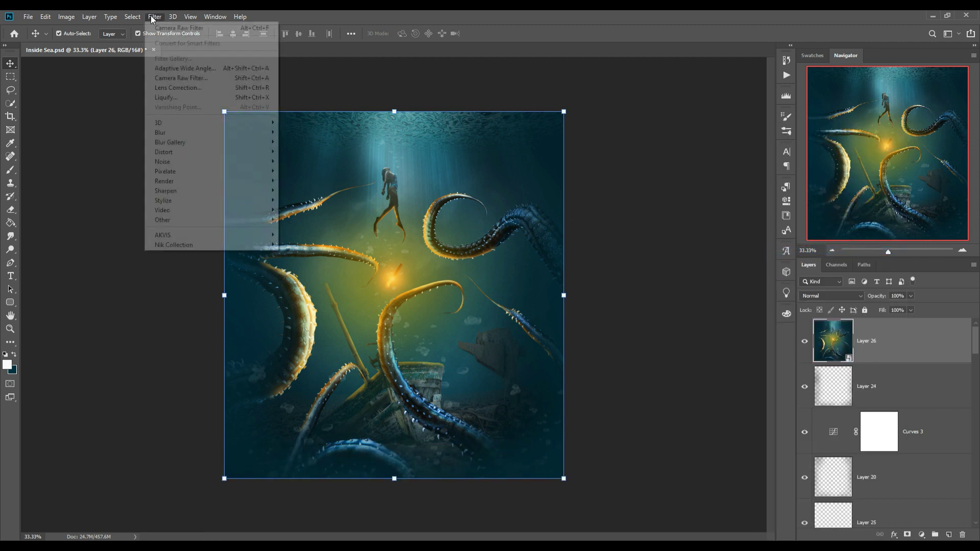
{"action": "left_click", "coordinate": [168, 77]}
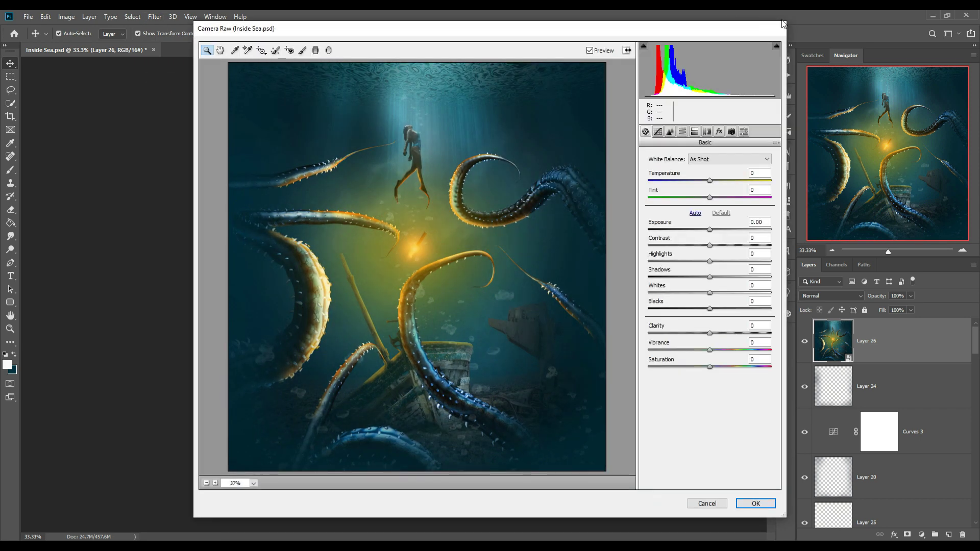
Step: Add a -11 vignette and shift the Yellows hue to +30 in Camera Raw
{"action": "left_click", "coordinate": [719, 132]}
{"action": "left_click_drag", "start_coordinate": [709, 263], "coordinate": [704, 263]}
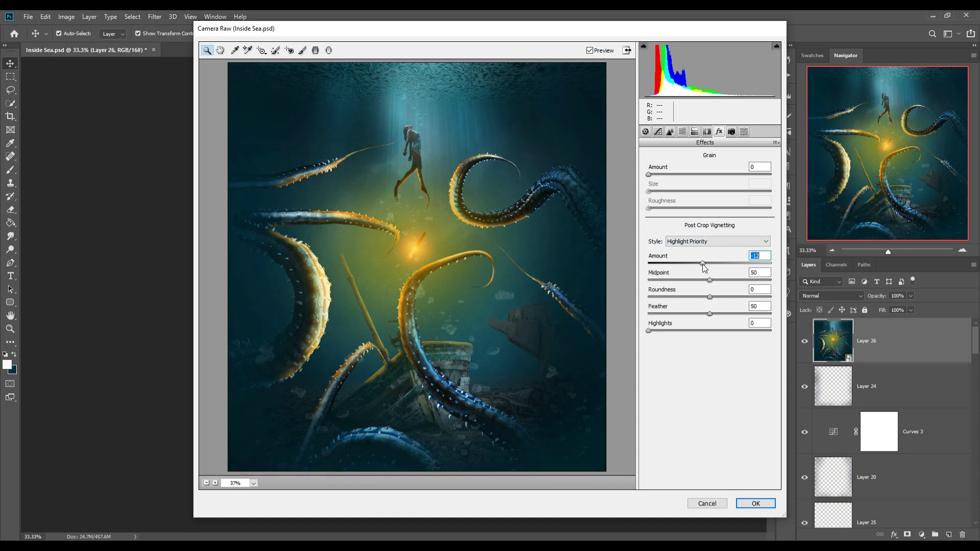
{"action": "left_click", "coordinate": [683, 132]}
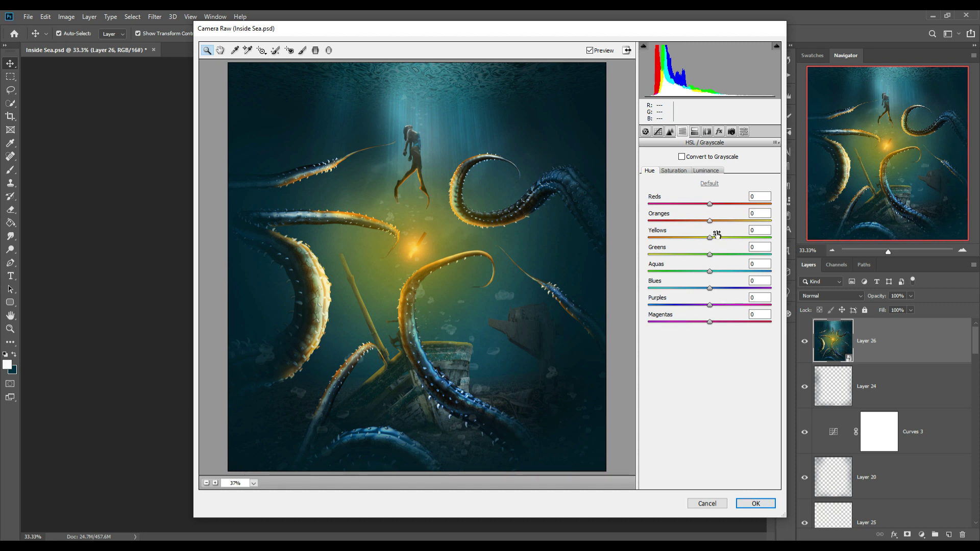
{"action": "mouse_move", "coordinate": [710, 237]}
{"action": "left_mouse_down"}
{"action": "mouse_move", "coordinate": [696, 239]}
{"action": "mouse_move", "coordinate": [708, 243]}
{"action": "left_mouse_up"}
{"action": "left_click_drag", "start_coordinate": [728, 240], "coordinate": [729, 240]}
Step: Lower Aquas saturation and boost Yellows and Blues saturation
{"action": "left_click", "coordinate": [665, 171]}
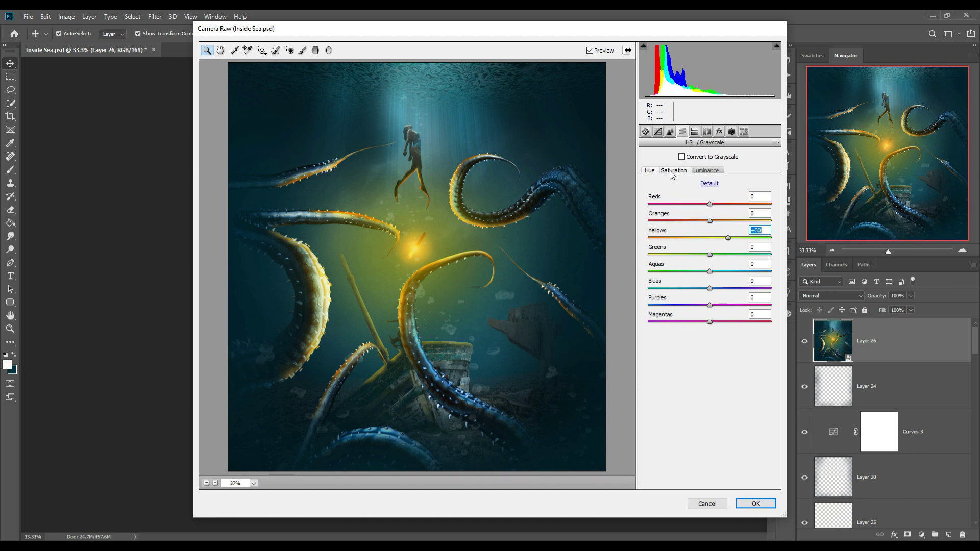
{"action": "mouse_move", "coordinate": [710, 272]}
{"action": "left_mouse_down"}
{"action": "mouse_move", "coordinate": [665, 272]}
{"action": "mouse_move", "coordinate": [685, 272]}
{"action": "left_mouse_up"}
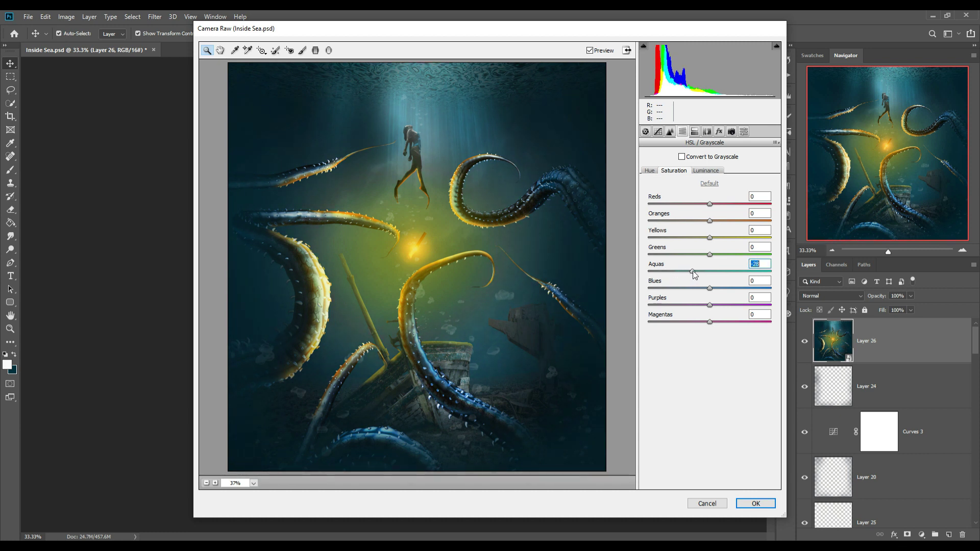
{"action": "mouse_move", "coordinate": [710, 238]}
{"action": "left_mouse_down"}
{"action": "mouse_move", "coordinate": [735, 238]}
{"action": "mouse_move", "coordinate": [720, 203]}
{"action": "left_mouse_up"}
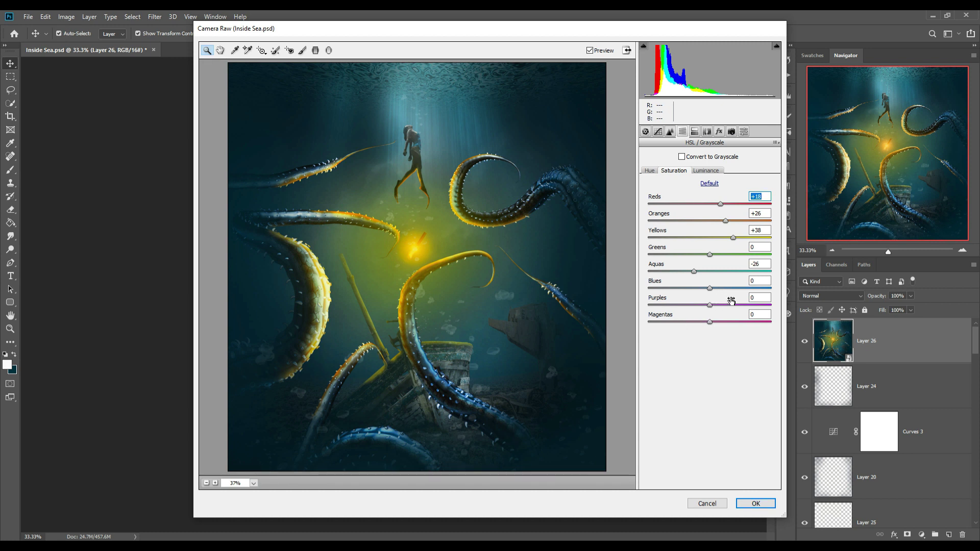
{"action": "left_click_drag", "start_coordinate": [710, 288], "coordinate": [755, 288]}
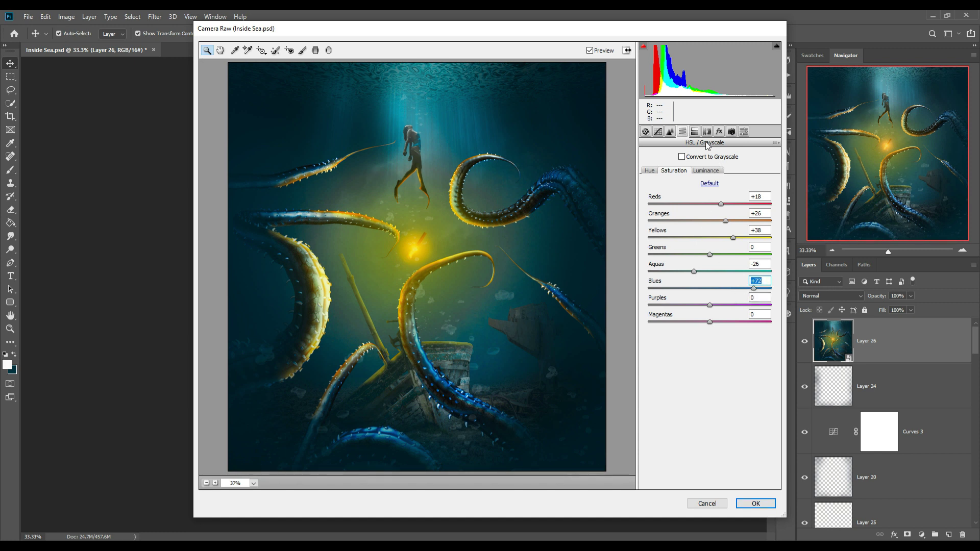
Step: Tint the highlights warm with Split Toning and brighten highlights on the tone curve
{"action": "left_click", "coordinate": [695, 132]}
{"action": "mouse_move", "coordinate": [649, 173]}
{"action": "left_mouse_down"}
{"action": "mouse_move", "coordinate": [663, 173]}
{"action": "mouse_move", "coordinate": [667, 190]}
{"action": "mouse_move", "coordinate": [665, 172]}
{"action": "mouse_move", "coordinate": [675, 189]}
{"action": "left_mouse_up"}
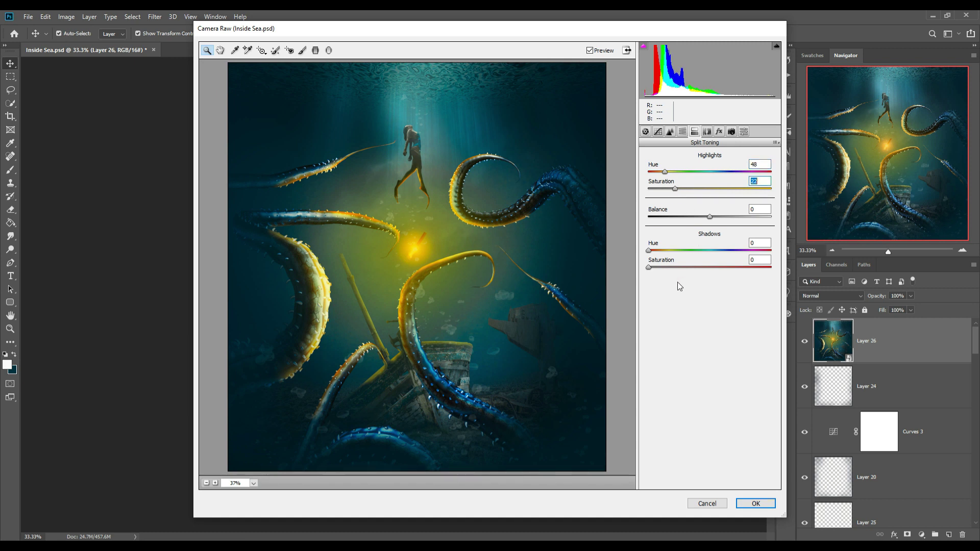
{"action": "left_click", "coordinate": [658, 132]}
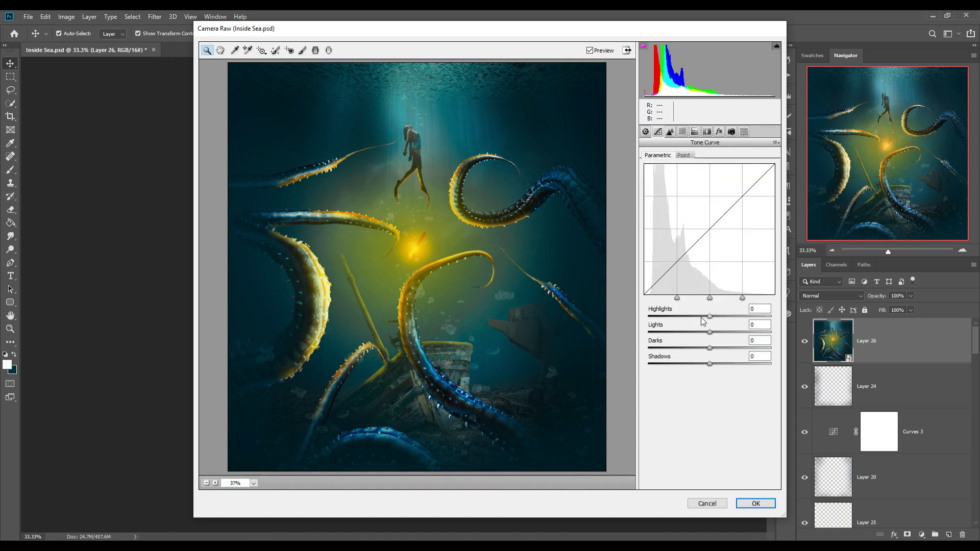
{"action": "left_click_drag", "start_coordinate": [710, 317], "coordinate": [717, 317]}
{"action": "mouse_move", "coordinate": [717, 320]}
{"action": "left_mouse_down"}
{"action": "mouse_move", "coordinate": [705, 349]}
{"action": "mouse_move", "coordinate": [719, 364]}
{"action": "left_mouse_up"}
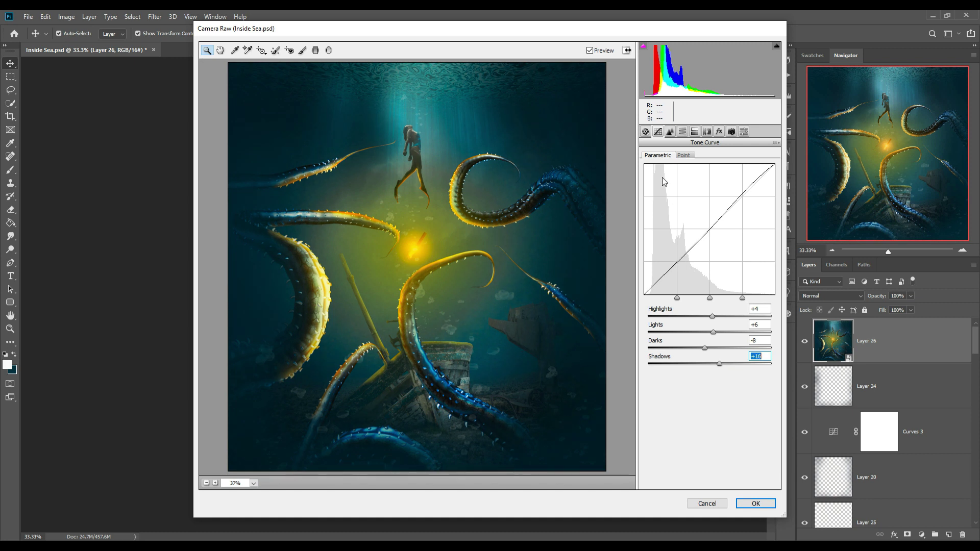
Step: Raise overall Saturation slightly and lift the Shadows in Basic settings
{"action": "left_click", "coordinate": [646, 132]}
{"action": "left_click_drag", "start_coordinate": [710, 367], "coordinate": [715, 367]}
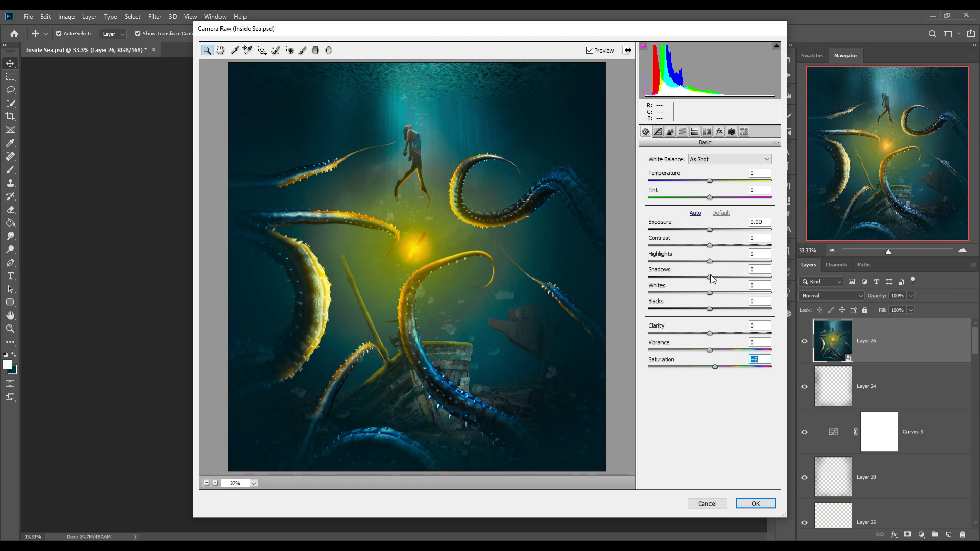
{"action": "left_click_drag", "start_coordinate": [710, 277], "coordinate": [718, 277]}
Step: Set HSL hues to Greens -58, Yellows -9, Blues +13 and apply the Camera Raw filter
{"action": "left_click", "coordinate": [682, 132]}
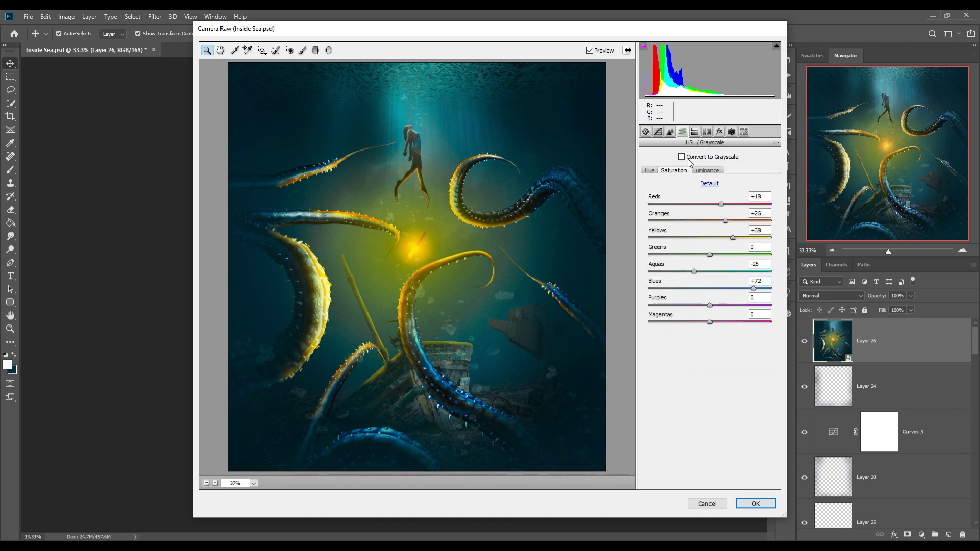
{"action": "left_click", "coordinate": [647, 172]}
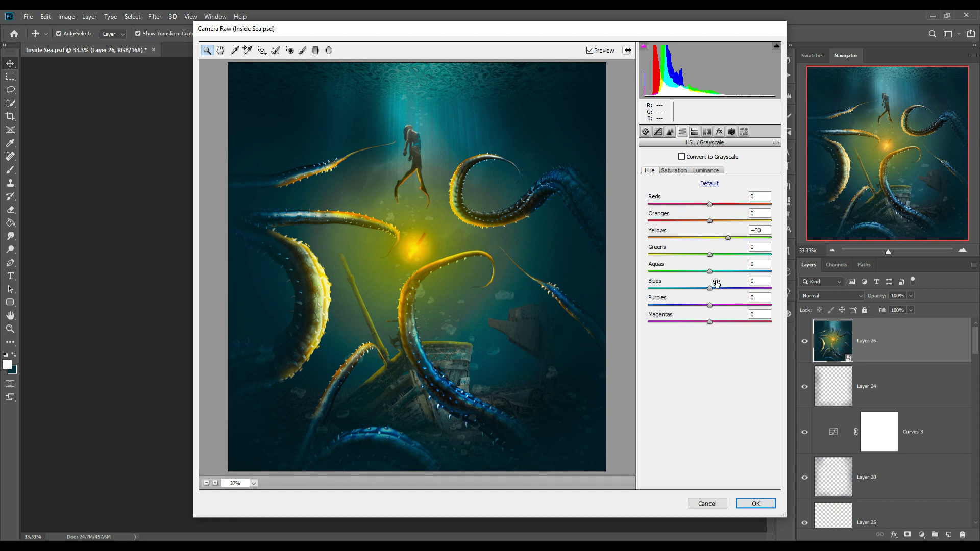
{"action": "left_click_drag", "start_coordinate": [711, 256], "coordinate": [677, 261]}
{"action": "left_click_drag", "start_coordinate": [728, 238], "coordinate": [704, 238]}
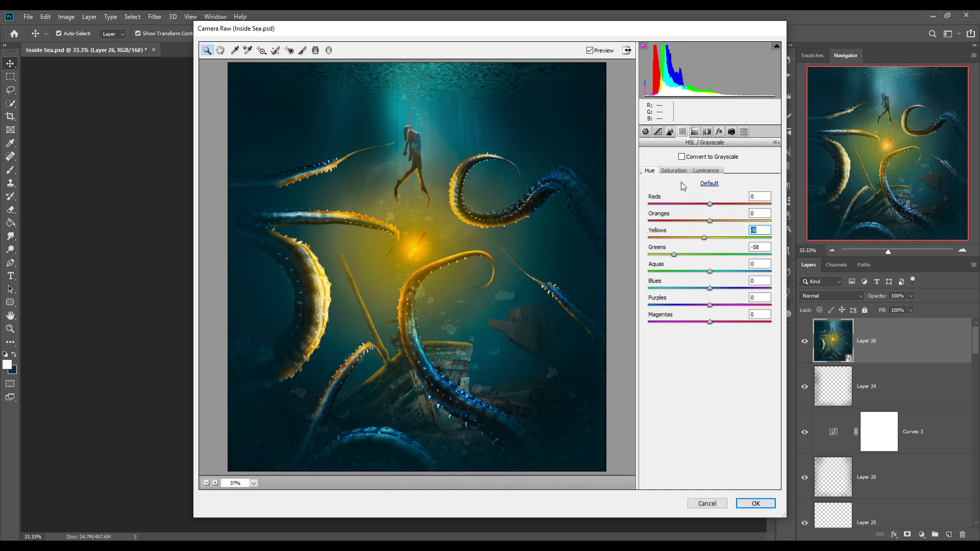
{"action": "left_click_drag", "start_coordinate": [711, 288], "coordinate": [719, 287]}
{"action": "left_click", "coordinate": [755, 504]}
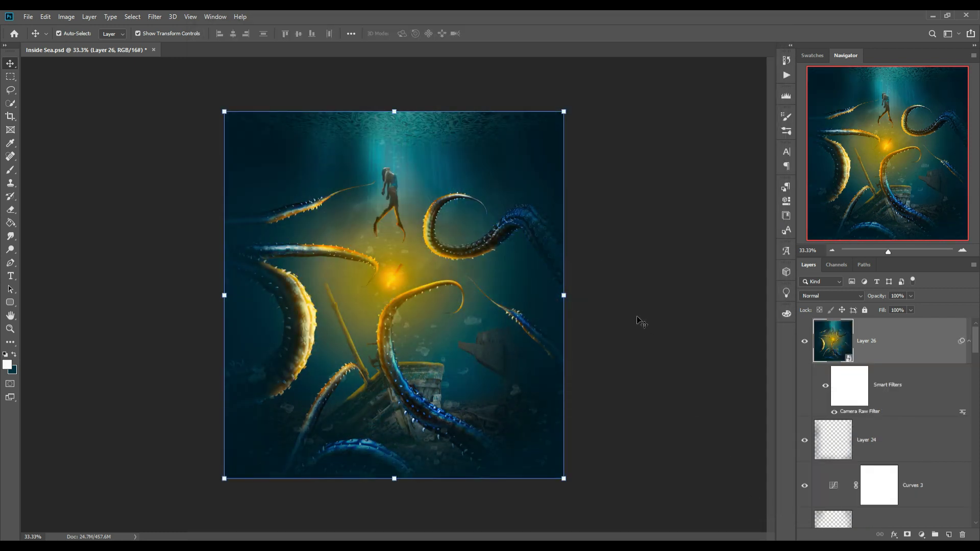